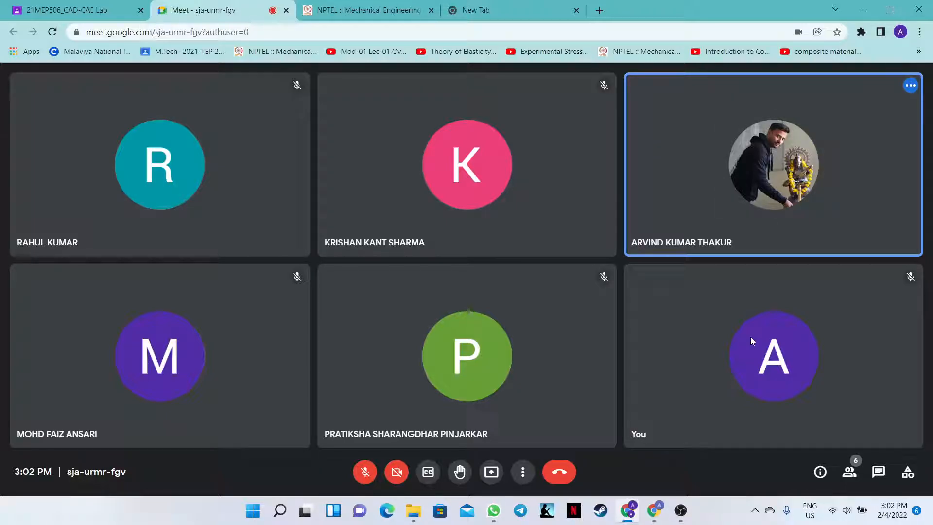
Switch the video meeting to full-screen display
left_click(246, 522)
left_click(245, 523)
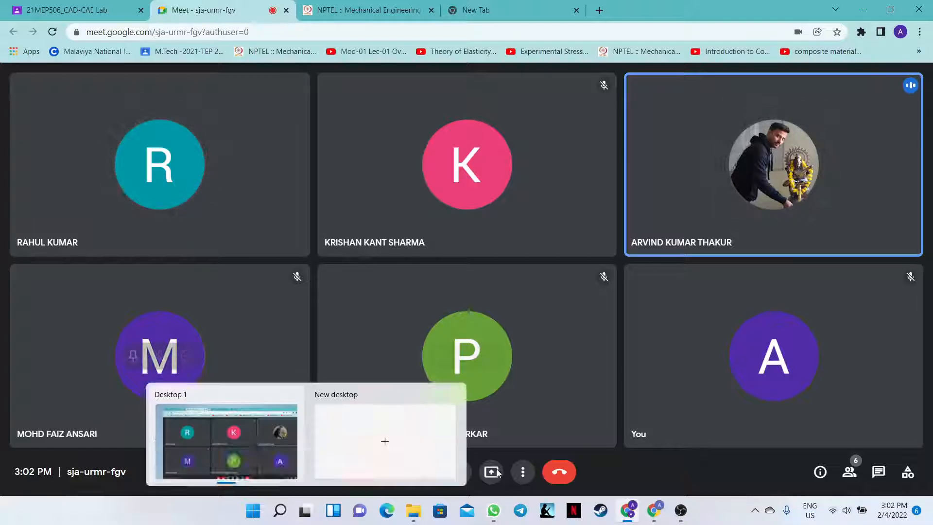
key("F11")
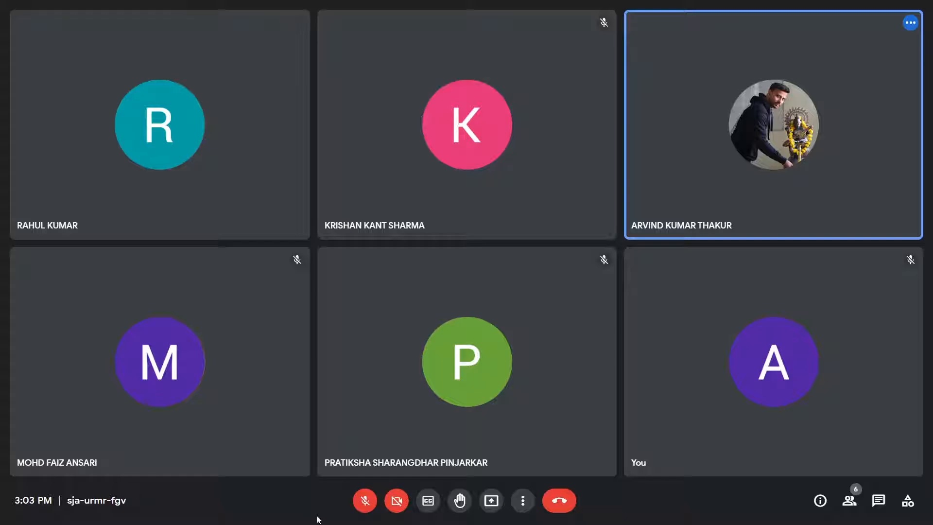
Unmute the microphone to speak in the meeting and mute it again after each reply
left_click(358, 508)
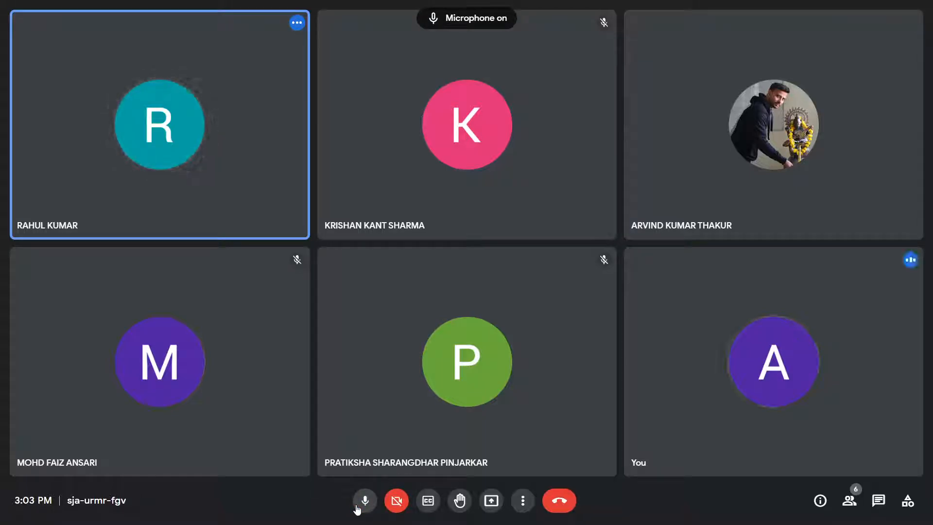
left_click(358, 507)
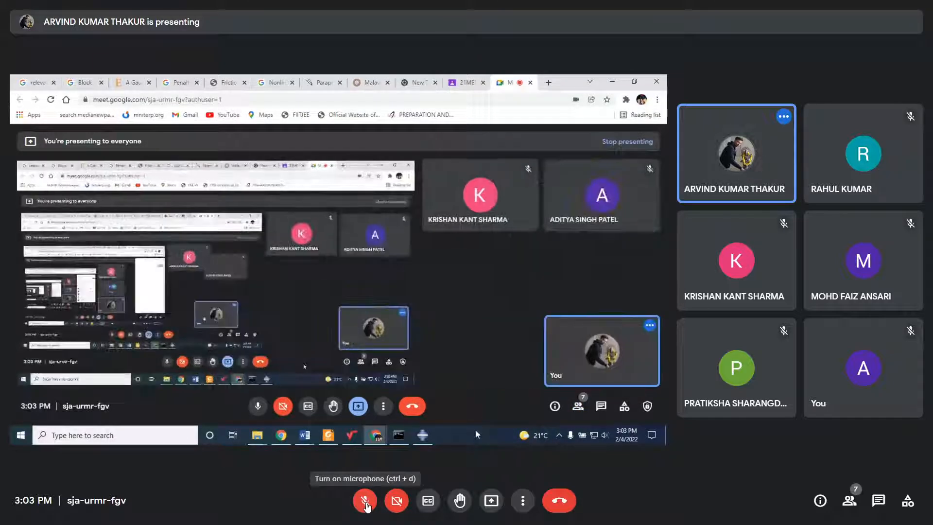
left_click(365, 501)
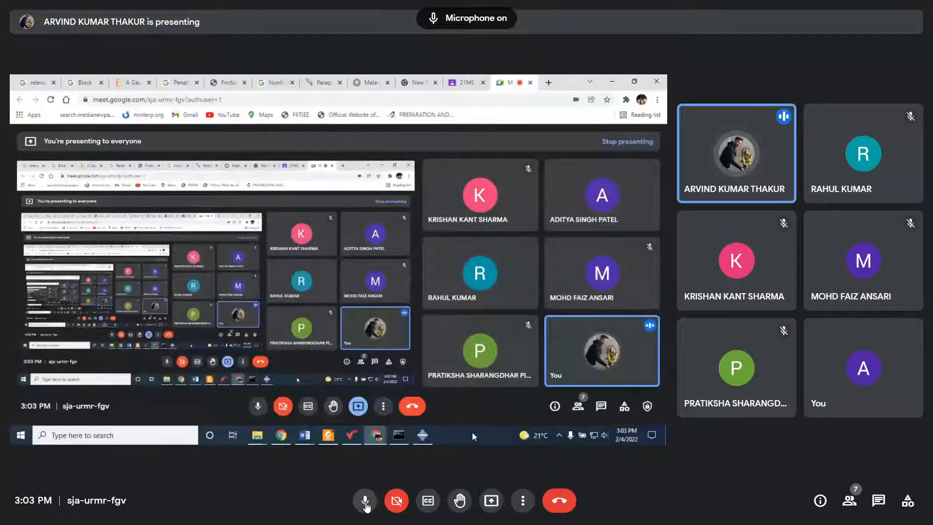
left_click(365, 502)
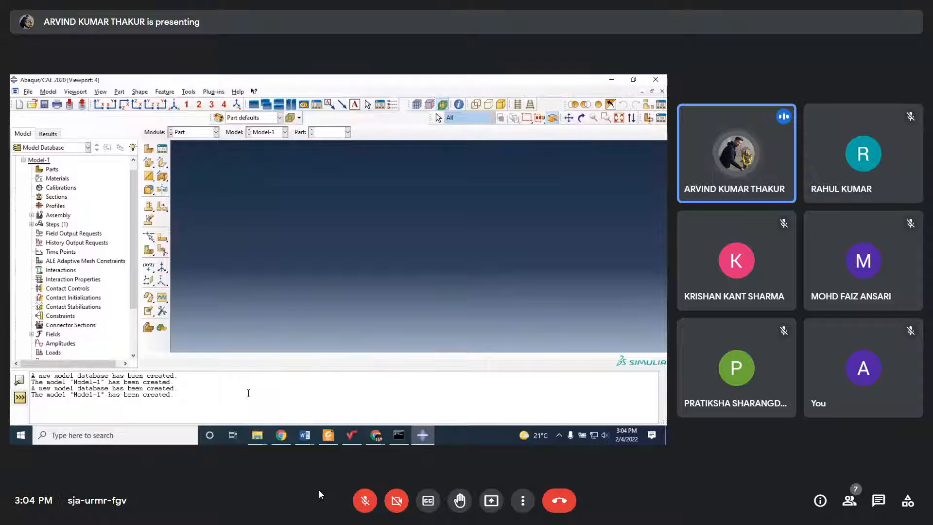
left_click(371, 505)
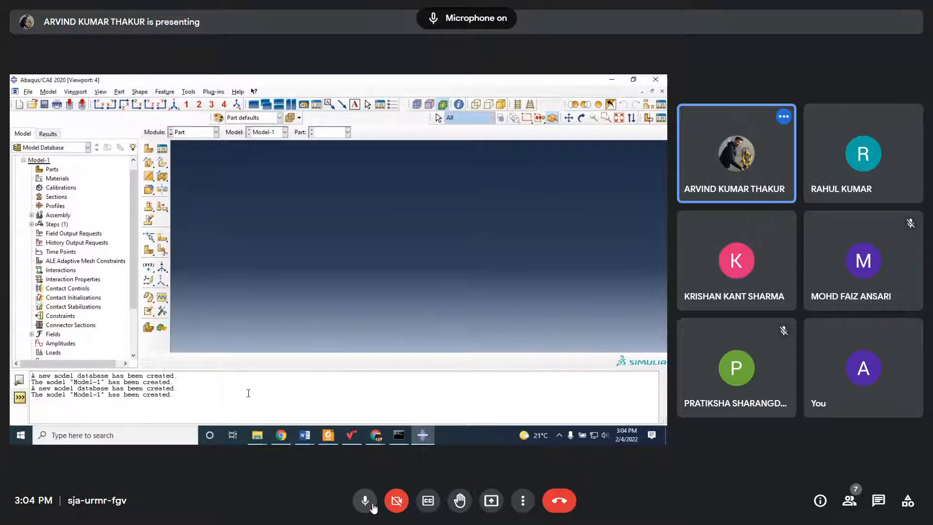
left_click(372, 505)
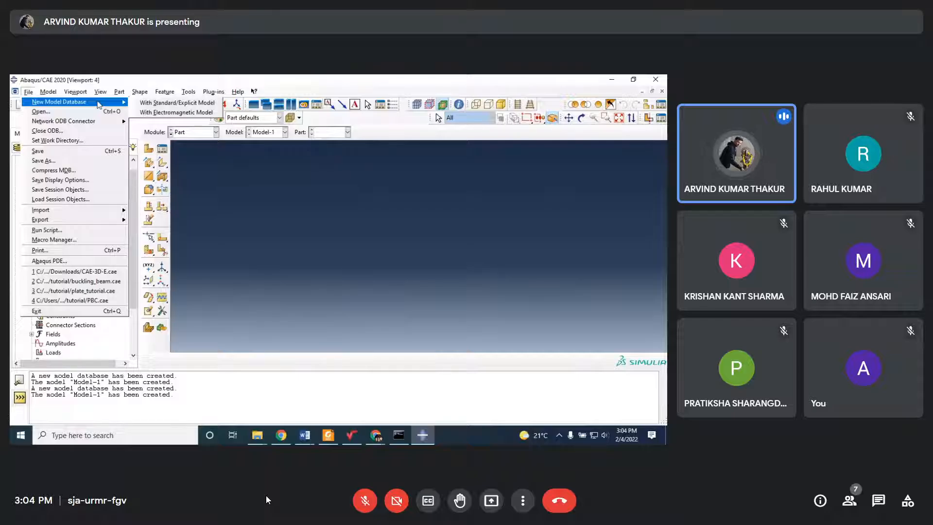
Check the running recording in OBS and return to the meeting in full screen
key("Escape")
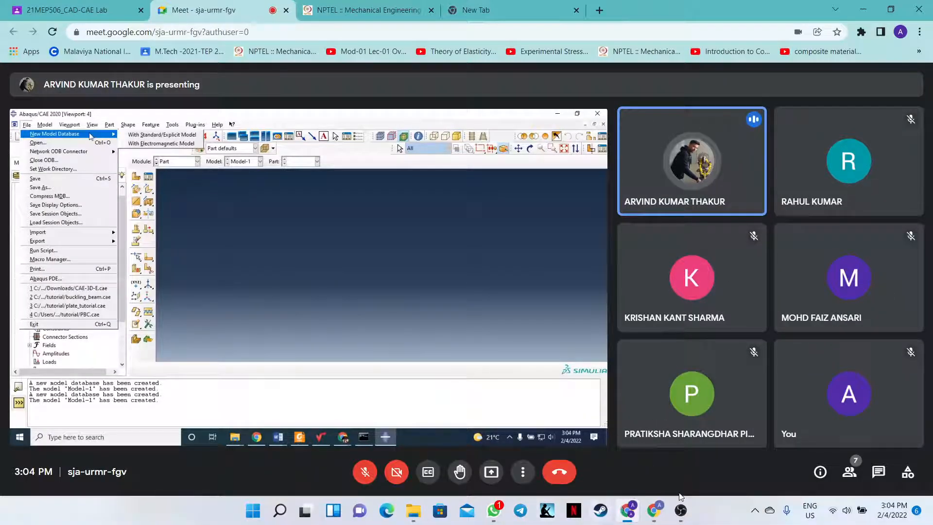
left_click(681, 510)
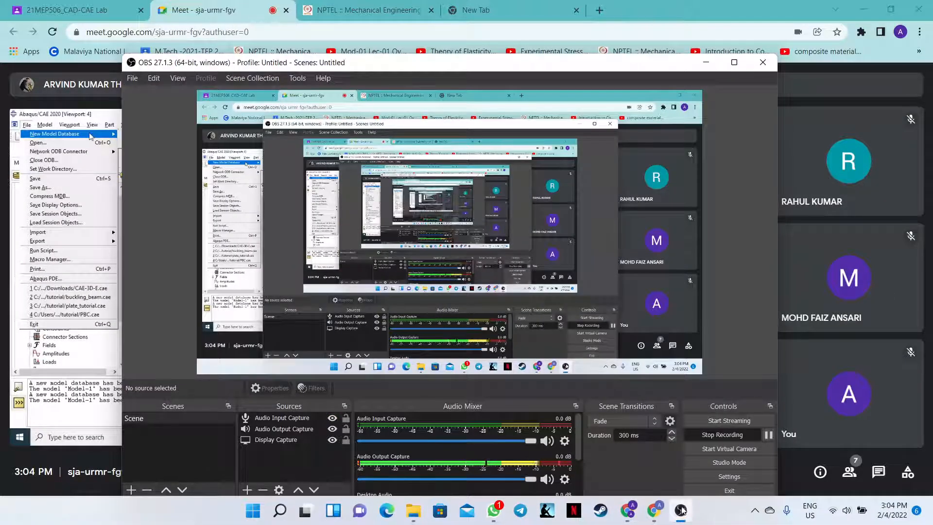
left_click(680, 513)
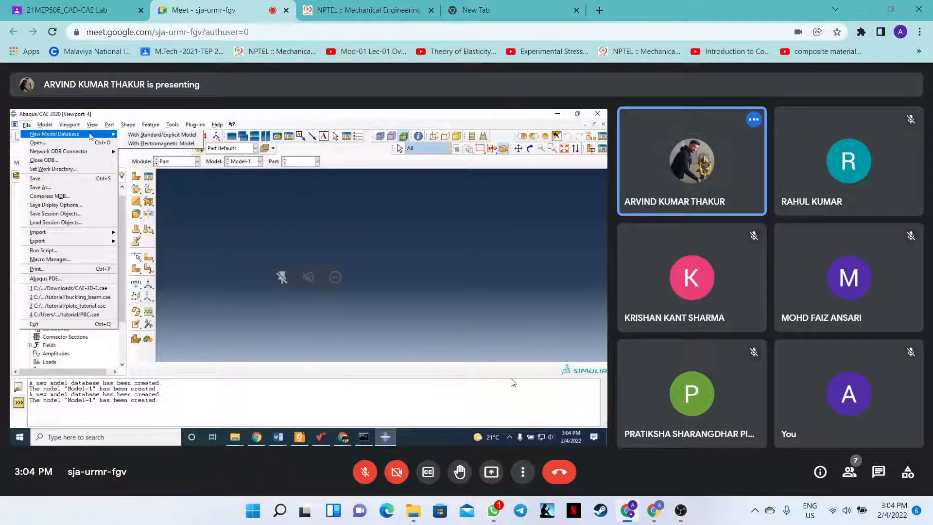
key("F11")
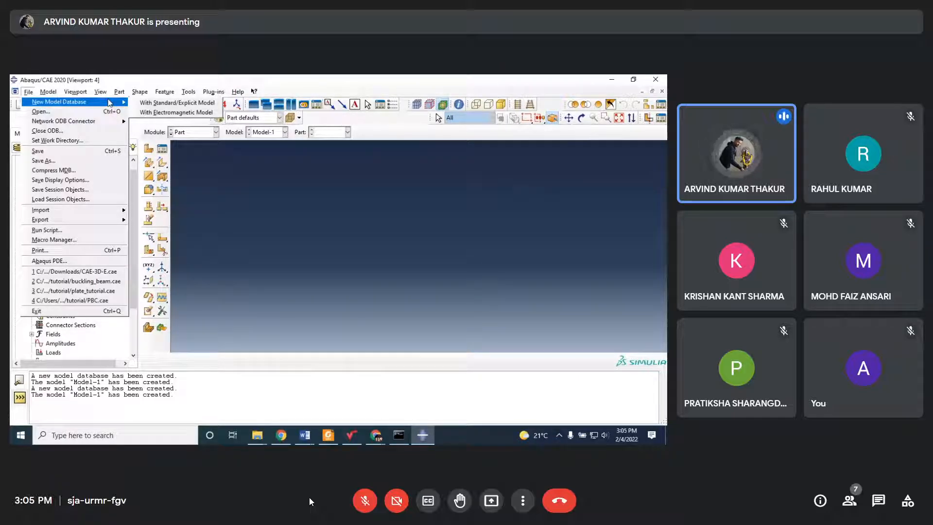
Create a new model database with a Standard/Explicit model
left_click(164, 104)
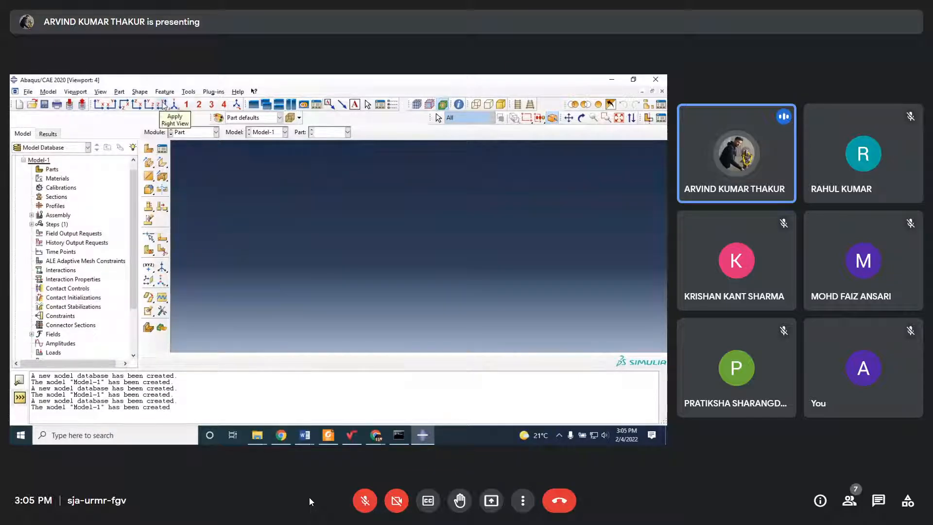
Create a new directory named mtech on the Desktop while choosing the work directory
left_click(28, 92)
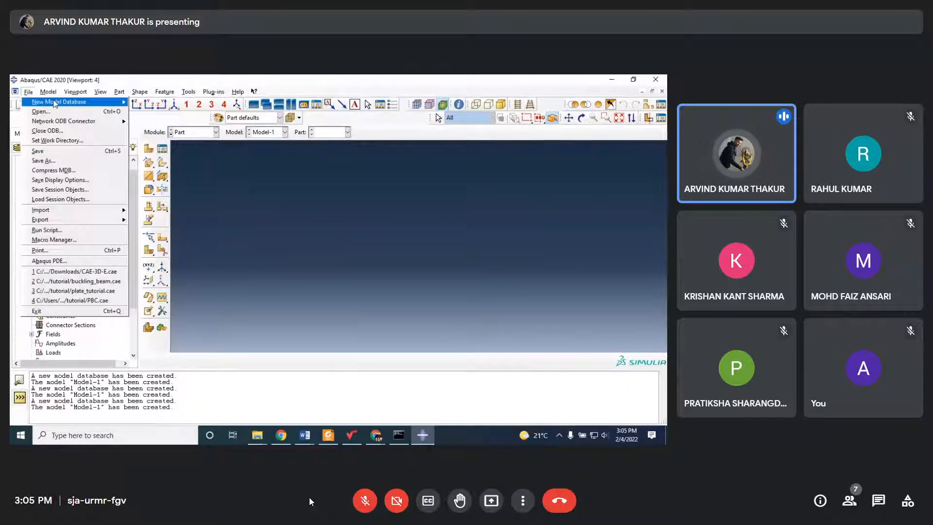
mouse_move(97, 102)
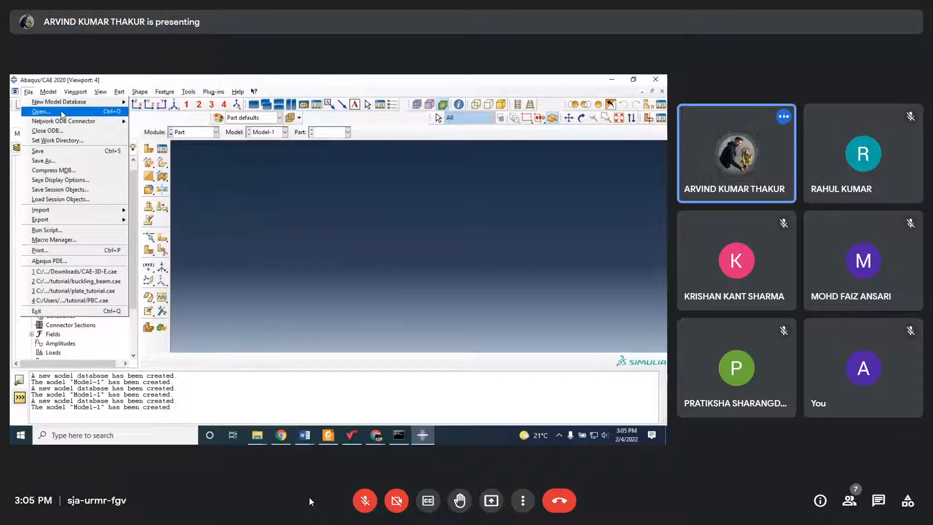
mouse_move(70, 123)
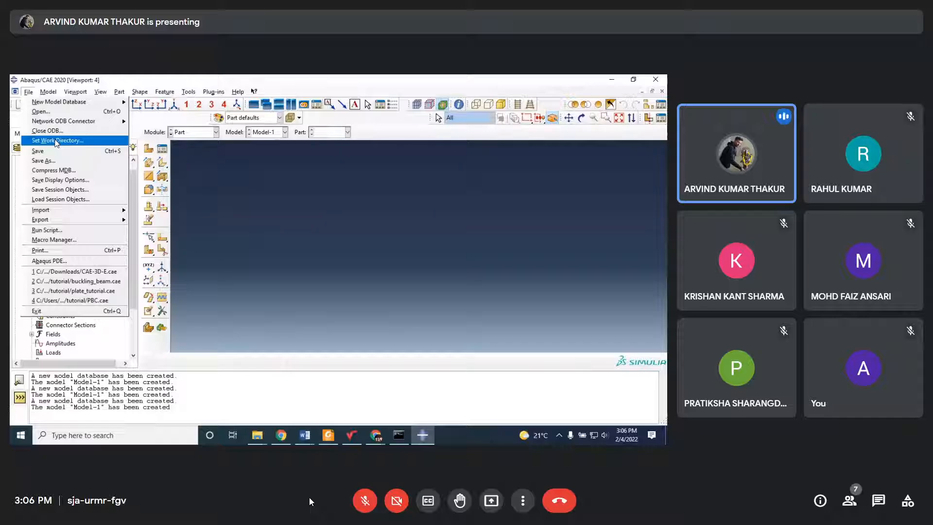
left_click(56, 140)
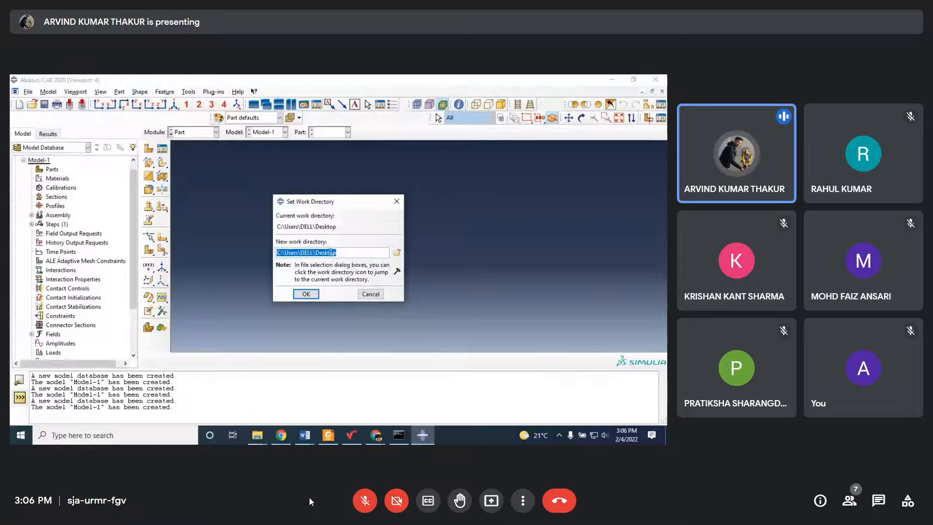
left_click(398, 253)
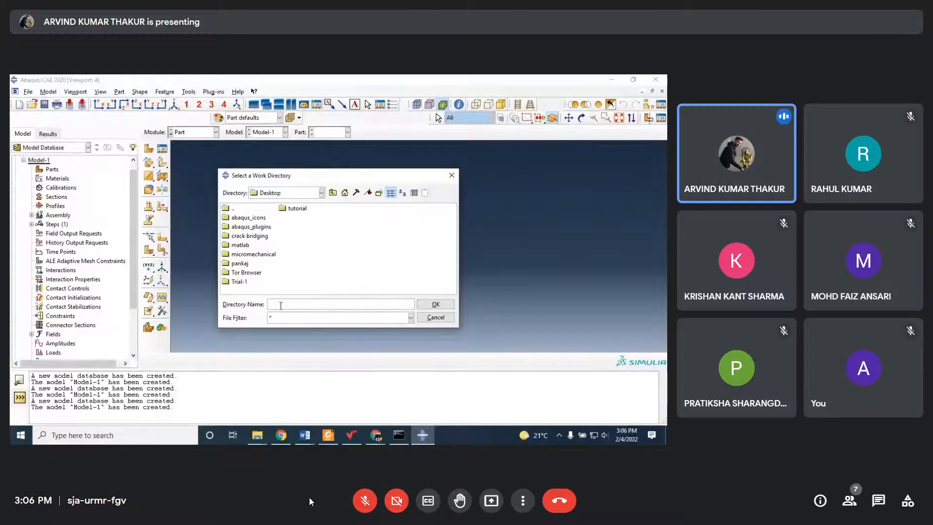
left_click(295, 209)
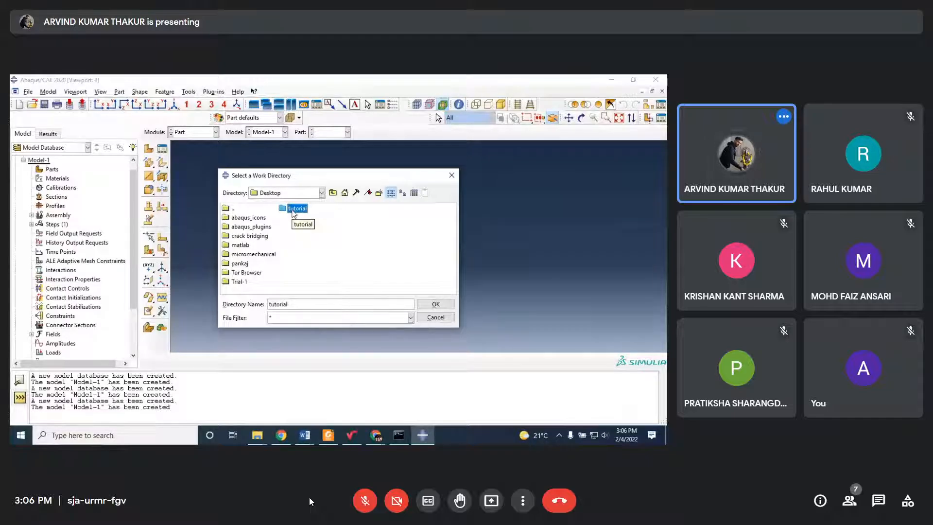
right_click(303, 248)
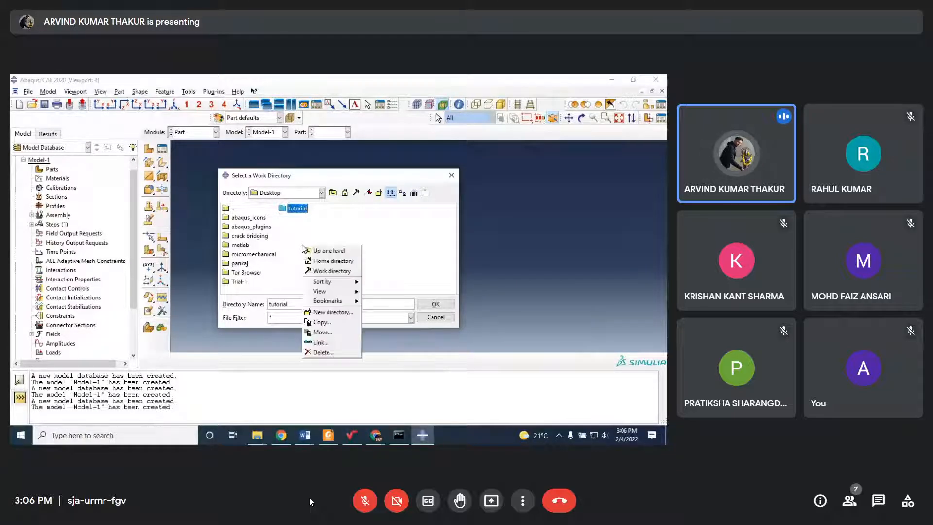
left_click(322, 311)
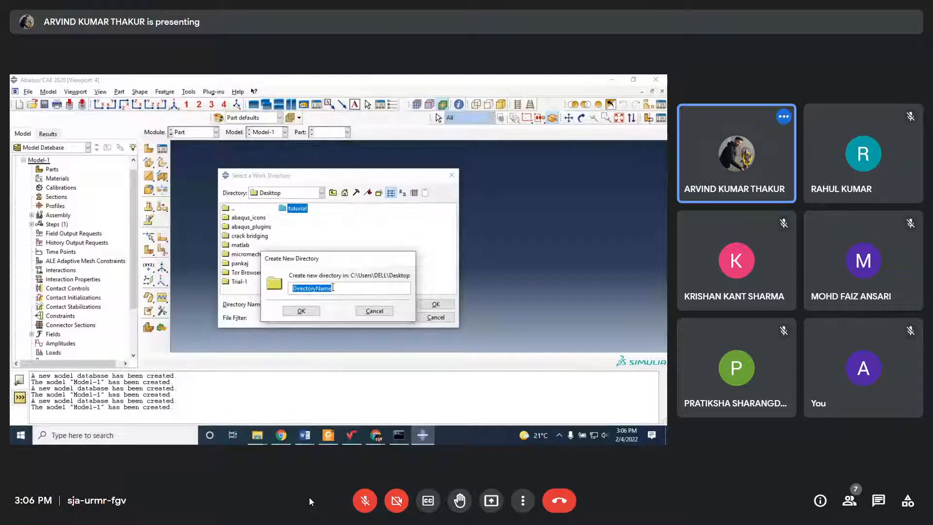
type("mtech")
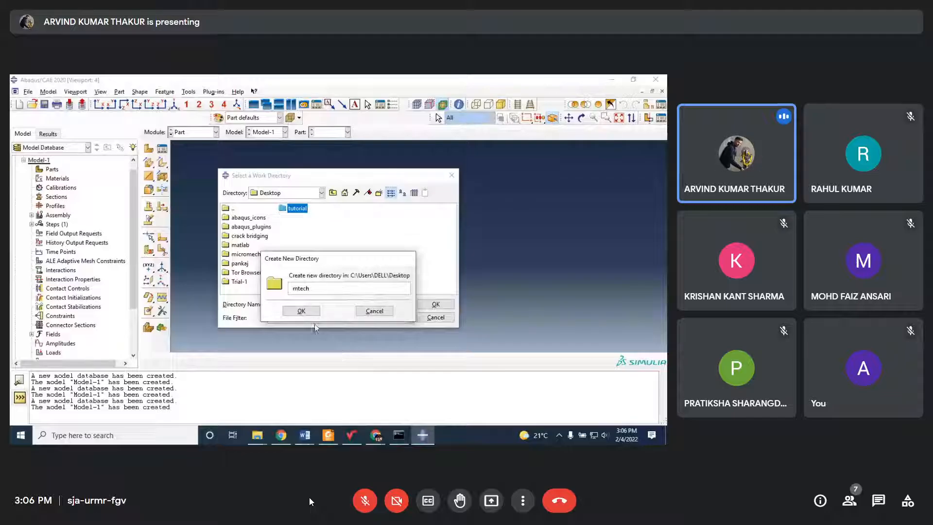
left_click(301, 310)
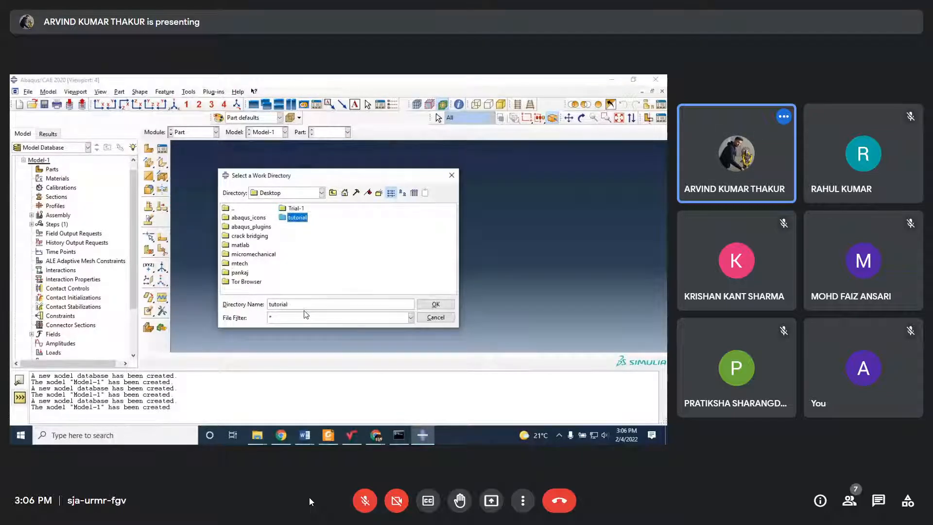
Set the work directory to the mtech folder on the Desktop
left_click(240, 264)
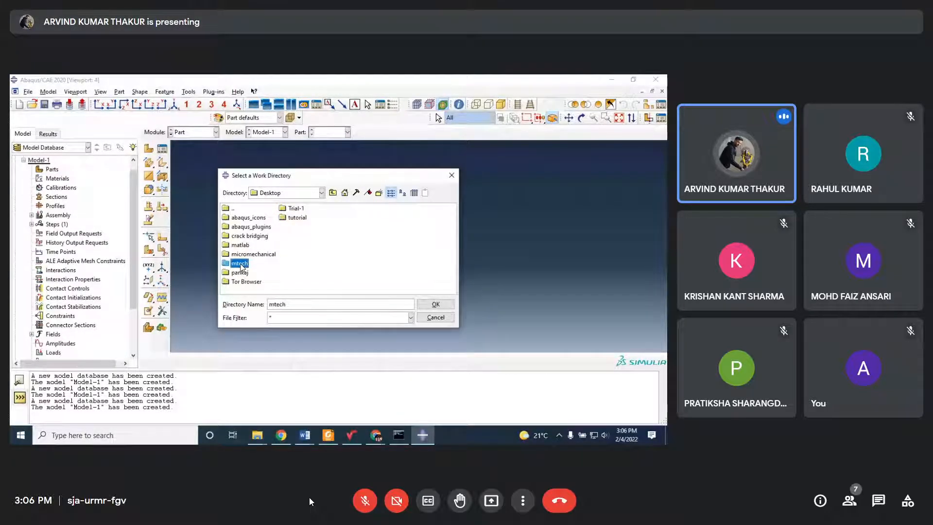
left_click(420, 304)
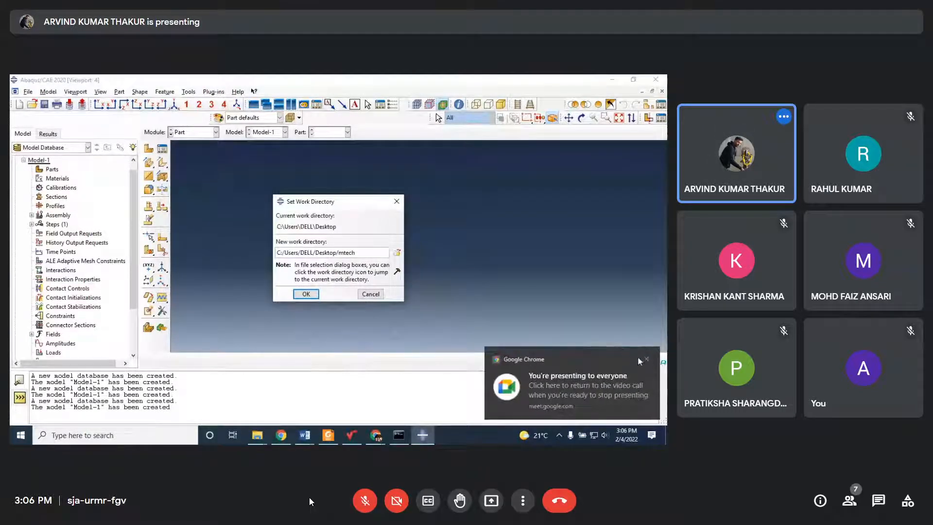
left_click(646, 359)
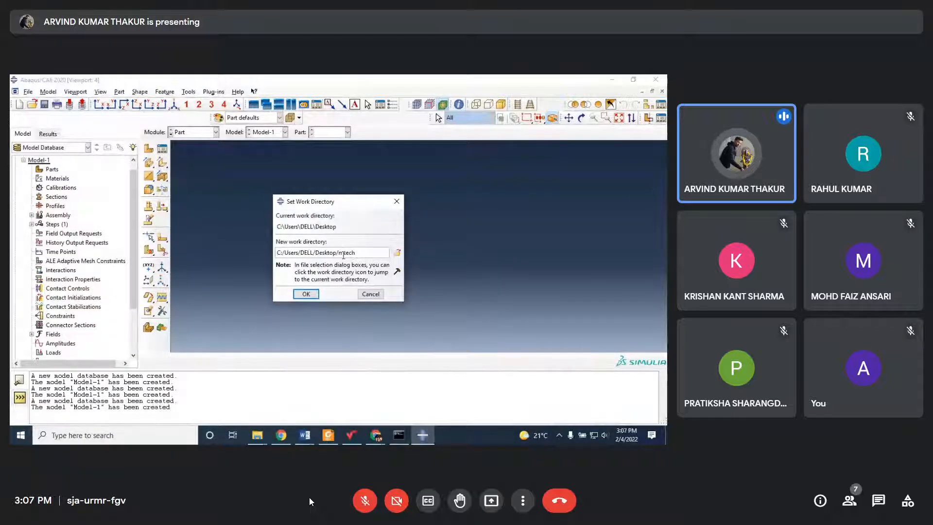
left_click(307, 294)
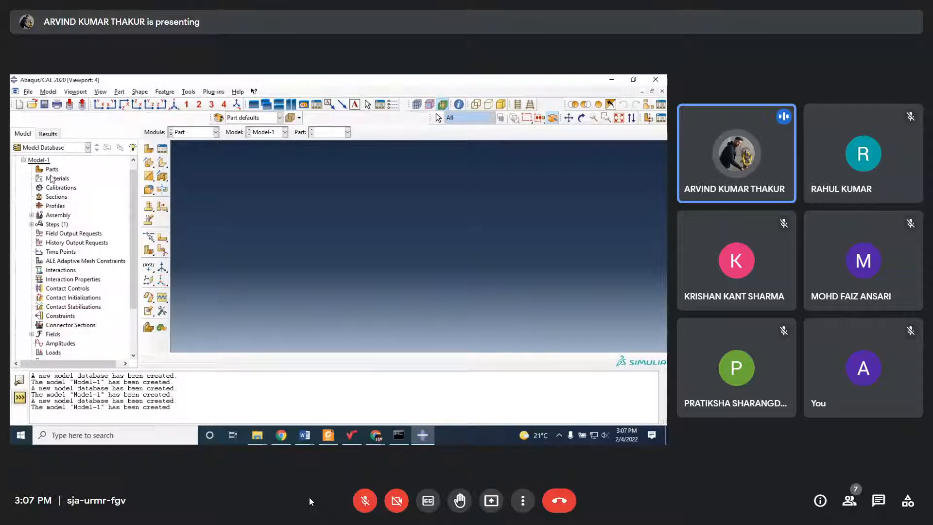
Collapse Model-1 in the model tree and copy it to a new model named Model-2
left_click(22, 160)
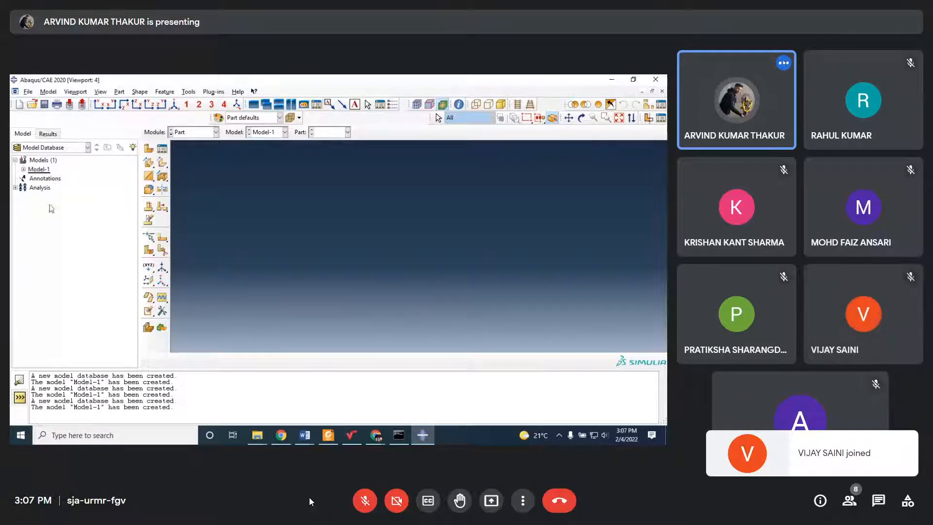
right_click(35, 170)
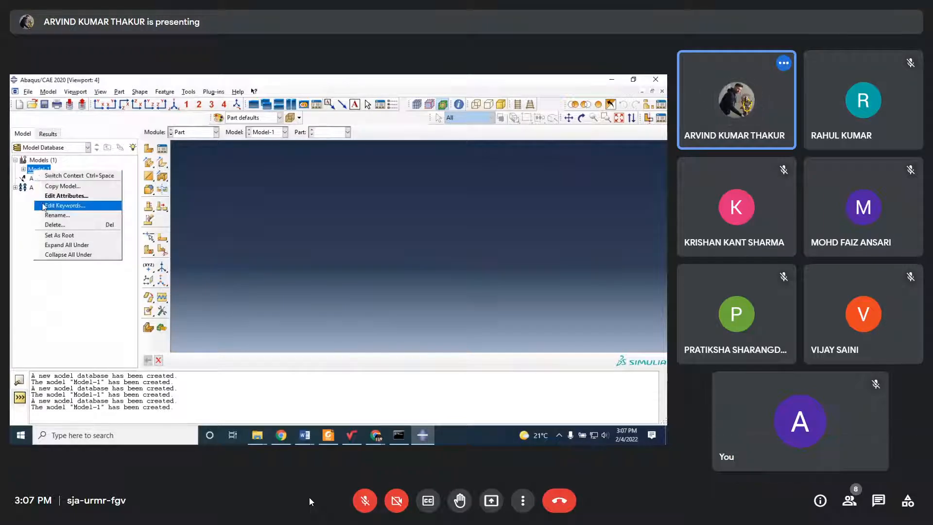
left_click(54, 187)
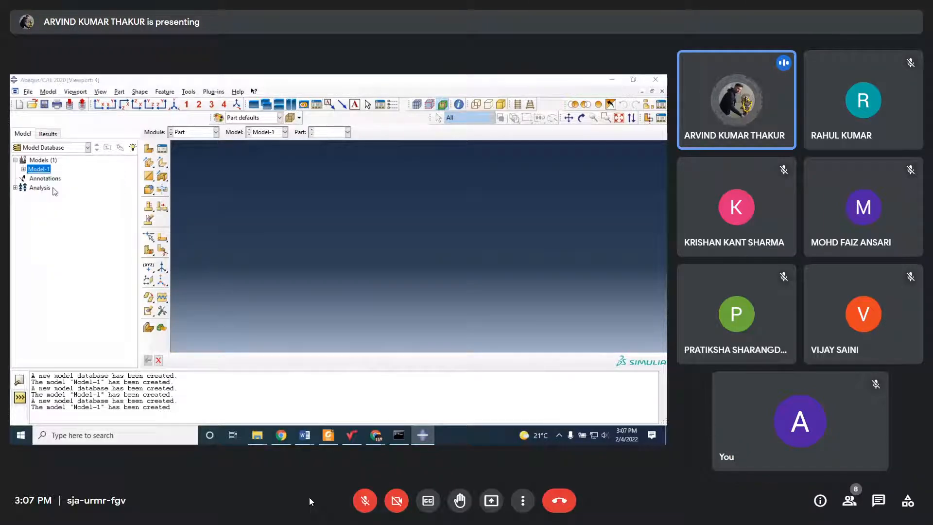
left_click(58, 196)
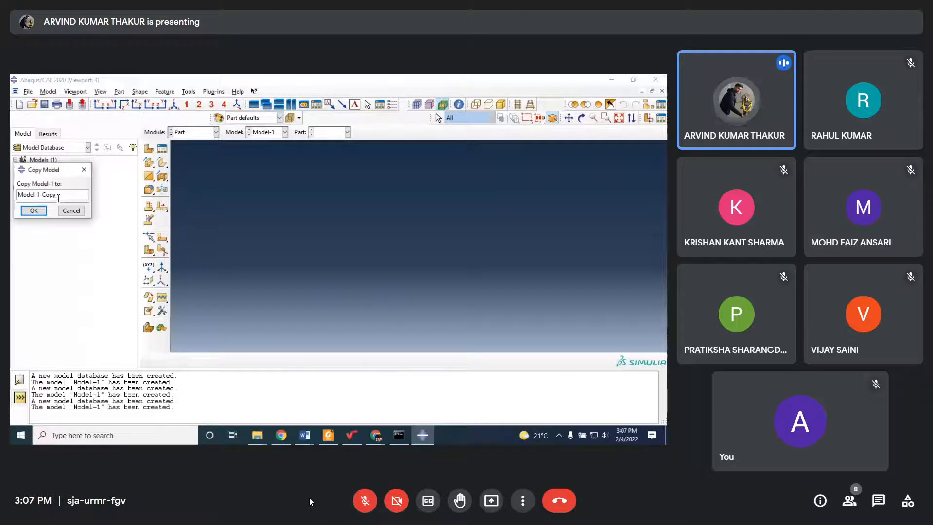
key("BackSpace")
key("BackSpace")
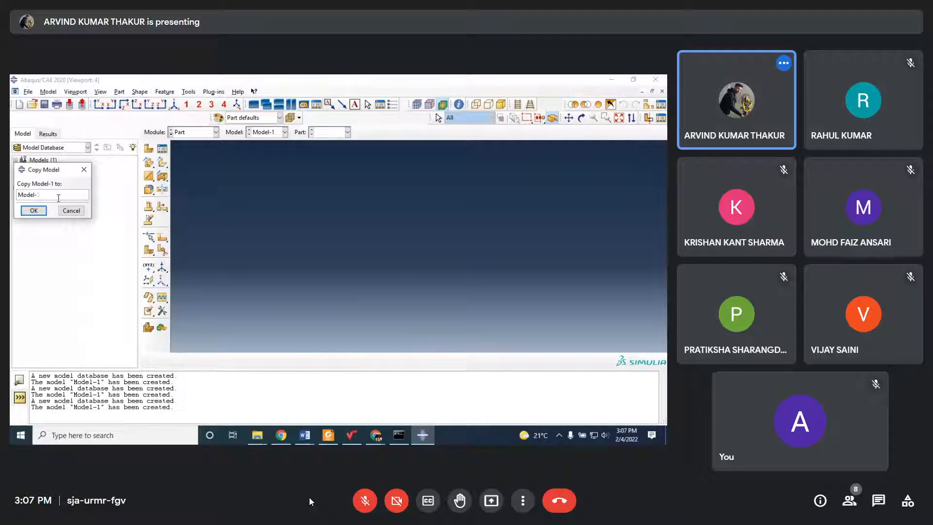
type("2")
left_click(45, 209)
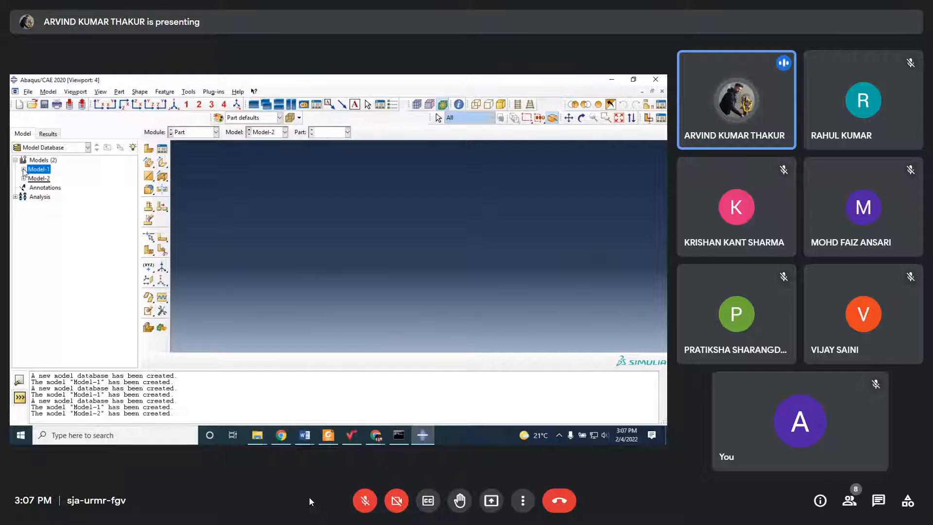
Expand Model-1 in the model tree and look through its items from Parts to Predefined Fields
left_click(23, 170)
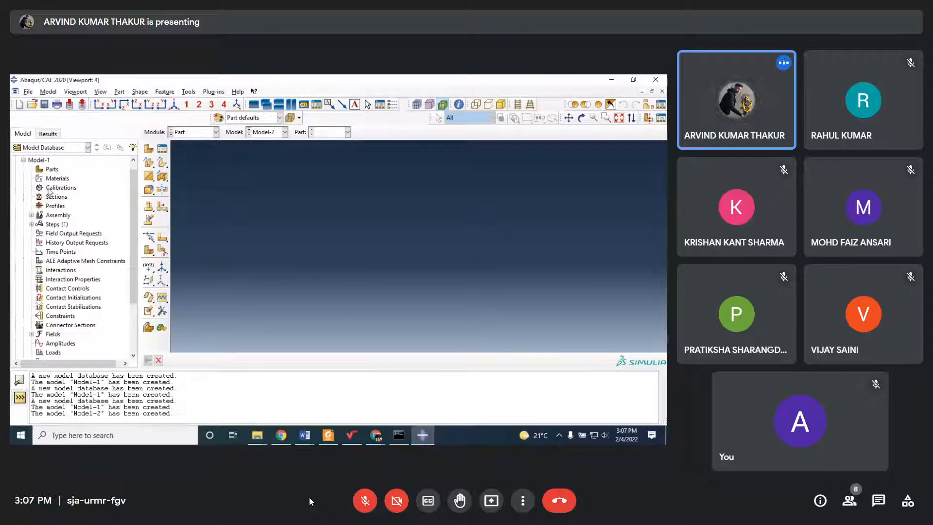
scroll(51, 205, "up", 1)
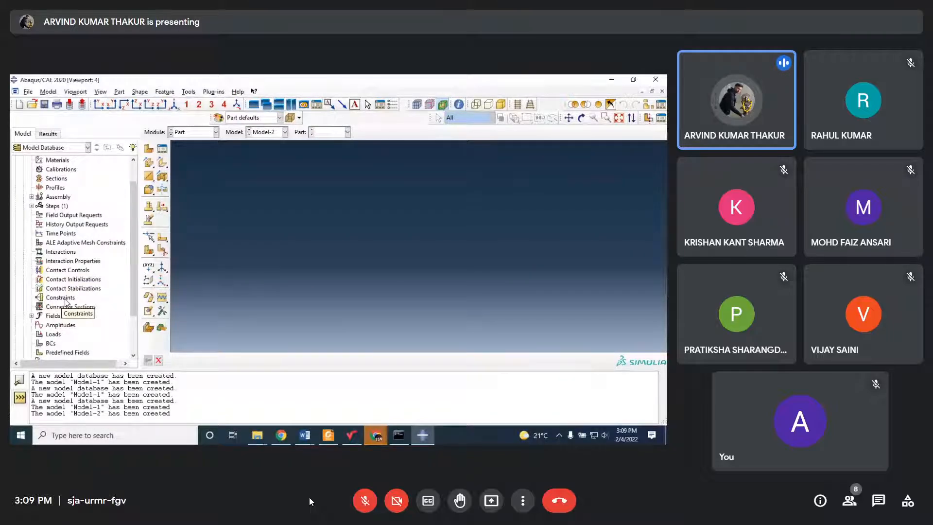
Leave the full-screen view and copy the Google Meet meeting link
key("F11")
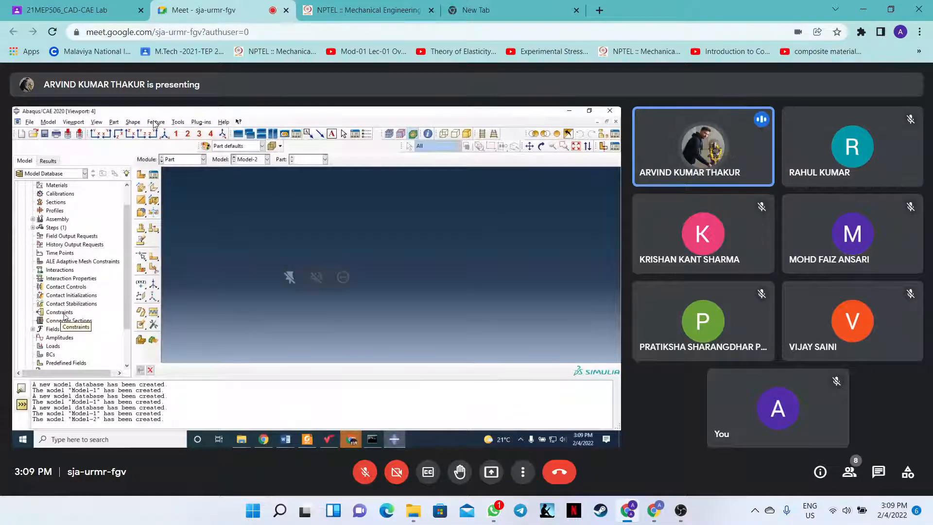
left_click(262, 32)
key("ctrl+c")
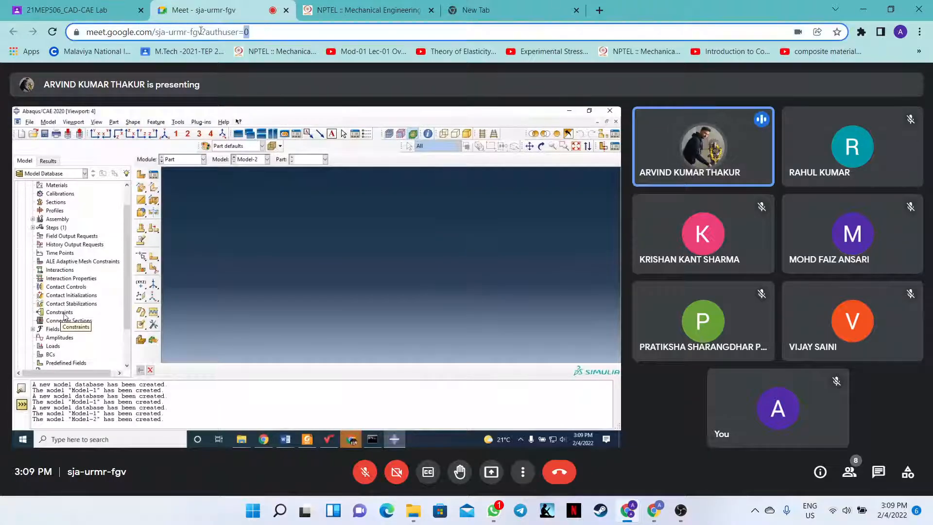
right_click(96, 31)
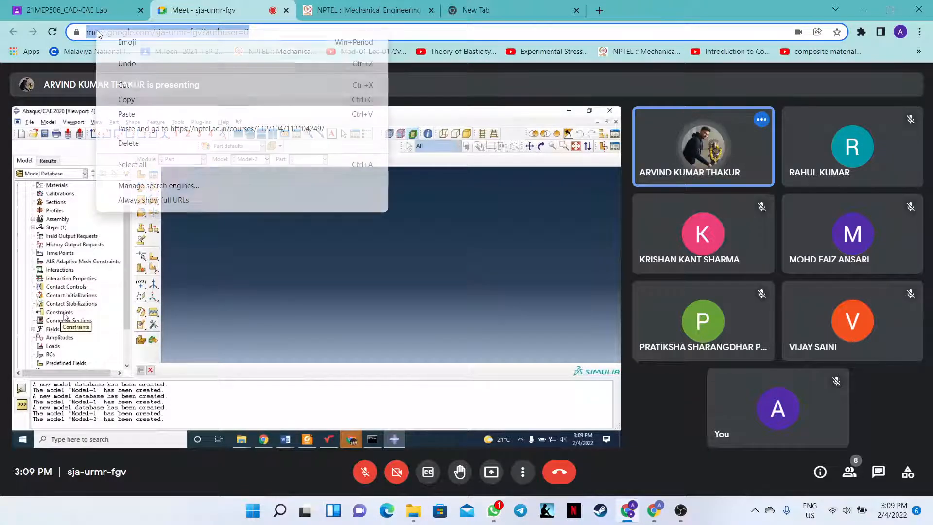
left_click(138, 100)
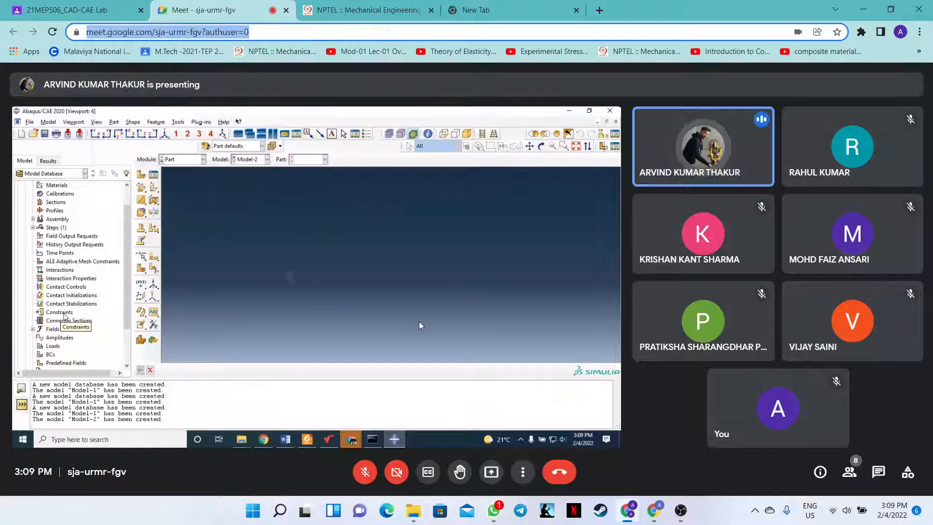
Switch to WhatsApp and send the copied meeting link to the contact who asked for it
left_click(494, 508)
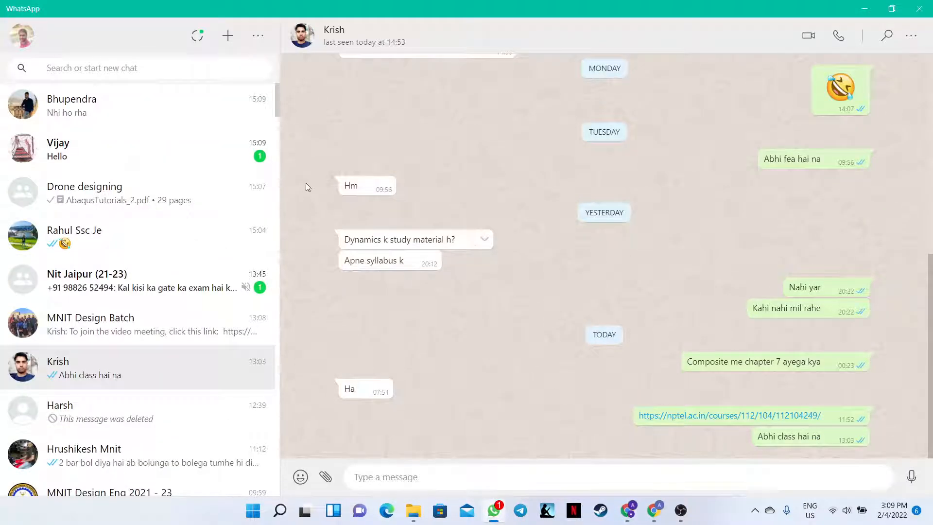
left_click(135, 110)
left_click(425, 476)
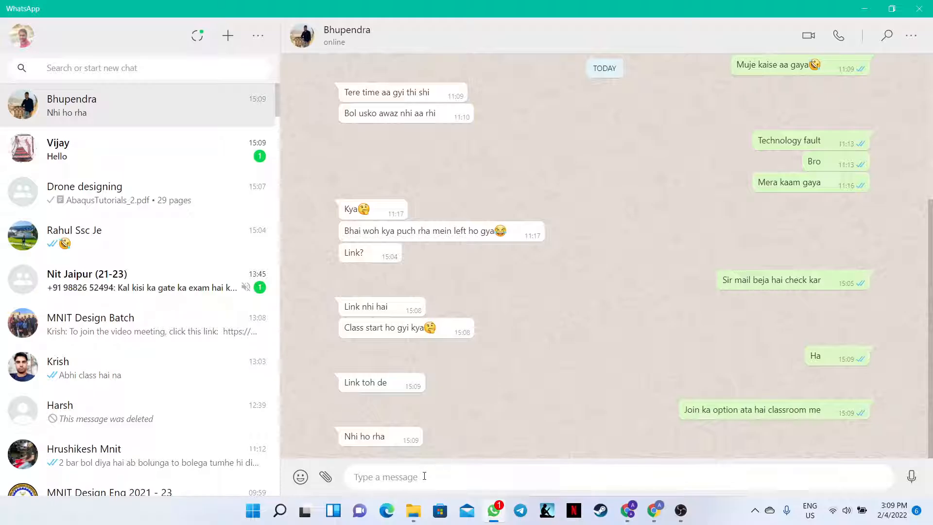
key("ctrl+v")
key("Return")
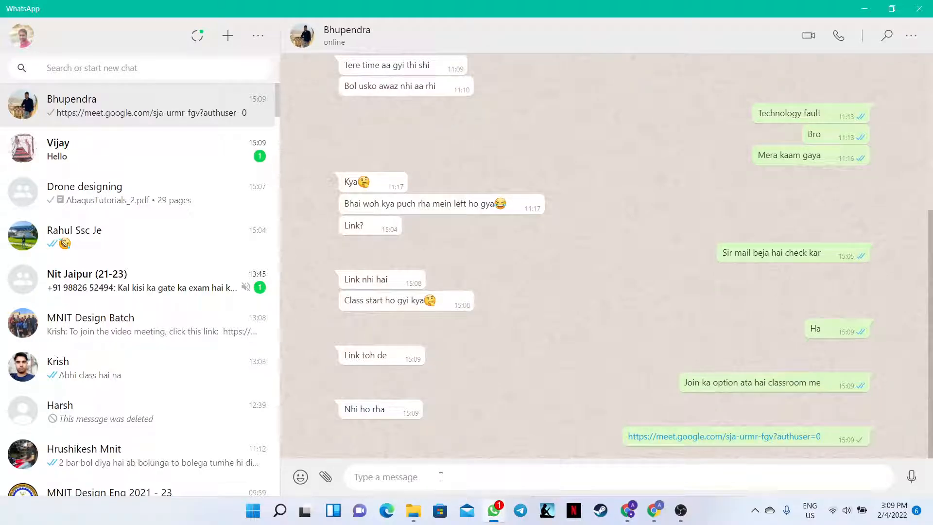
Return to the Google Meet call in full screen and dismiss the WhatsApp notifications
left_click(628, 511)
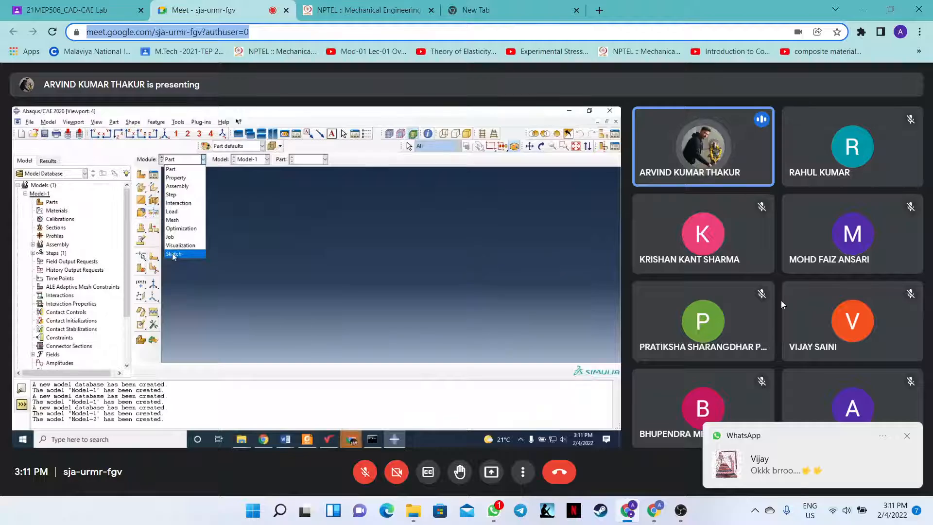
left_click(907, 436)
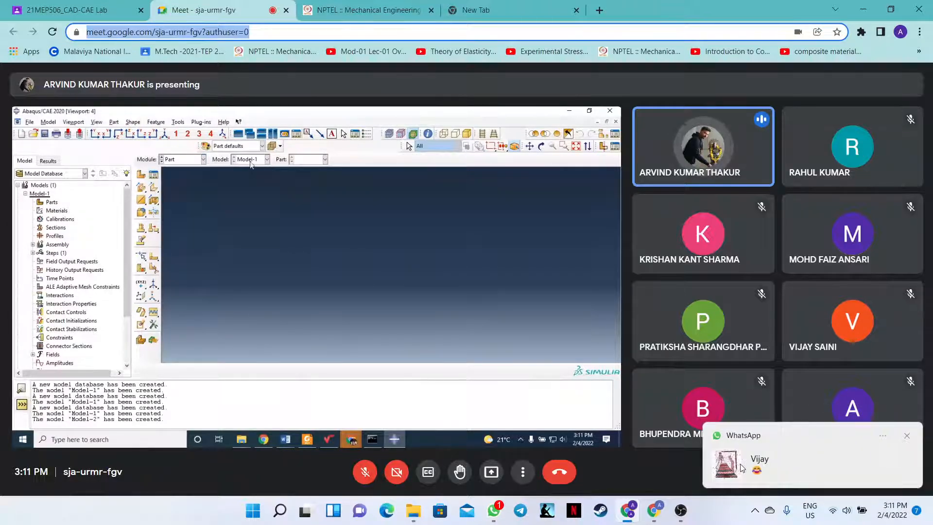
left_click(908, 437)
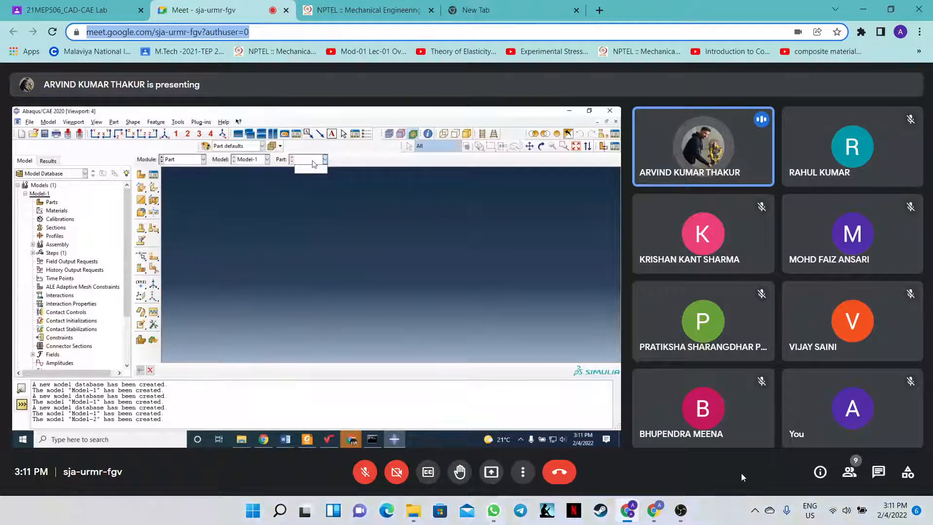
key("F11")
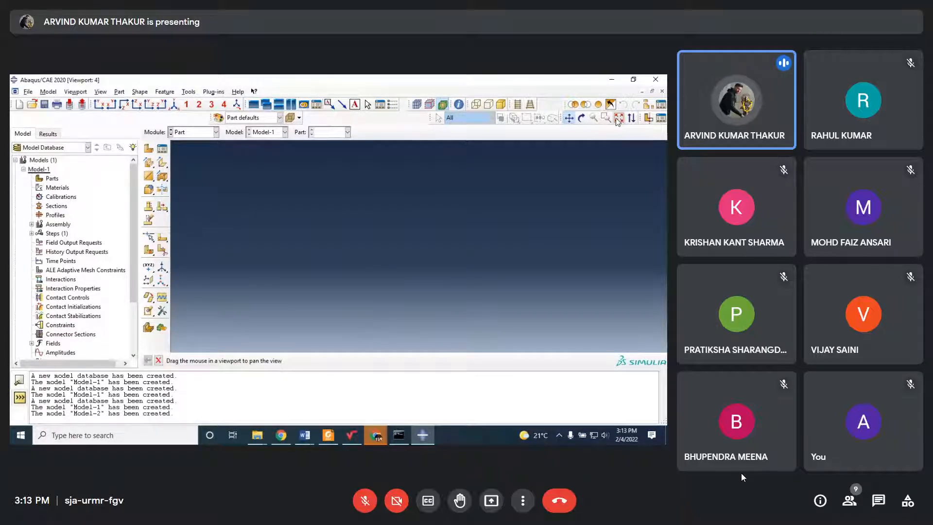
Check the list of people in the call and close it again
left_click(853, 513)
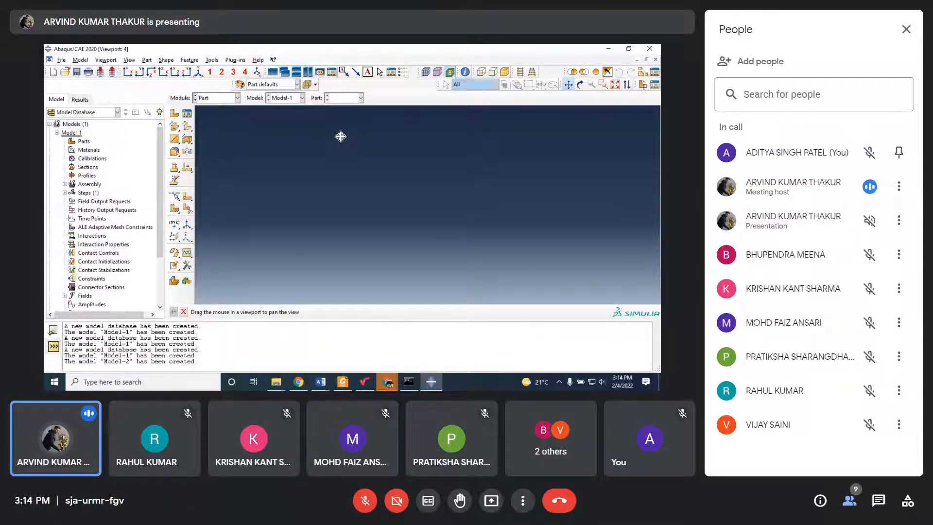
left_click(849, 500)
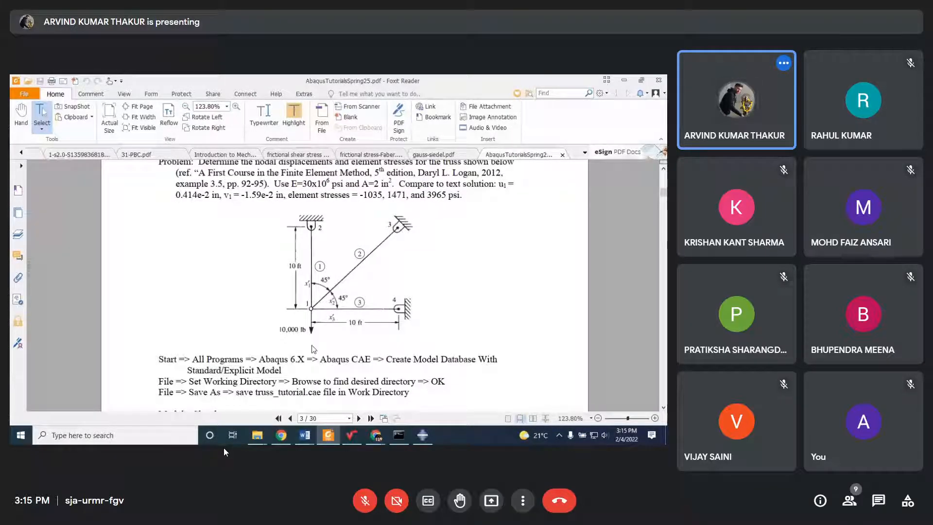
Briefly unmute the microphone twice to speak in the call, muting it again each time
left_click(364, 506)
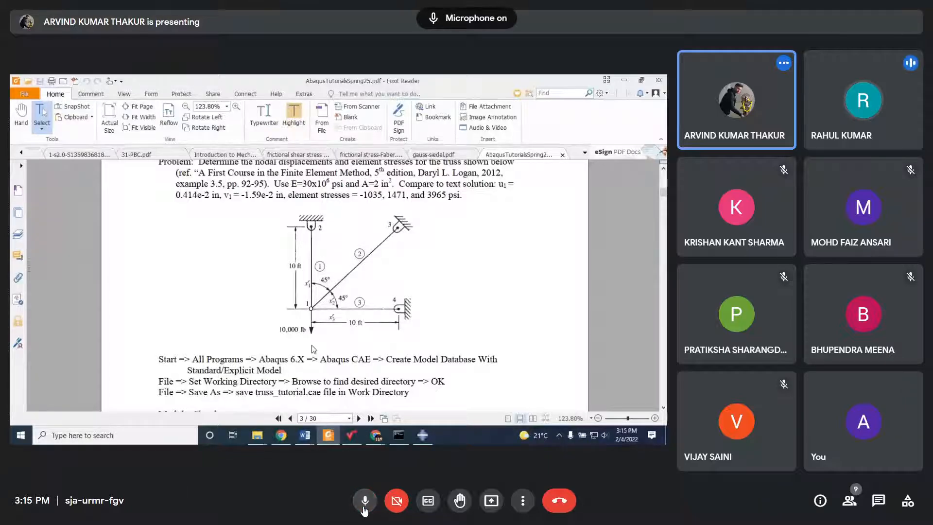
left_click(364, 506)
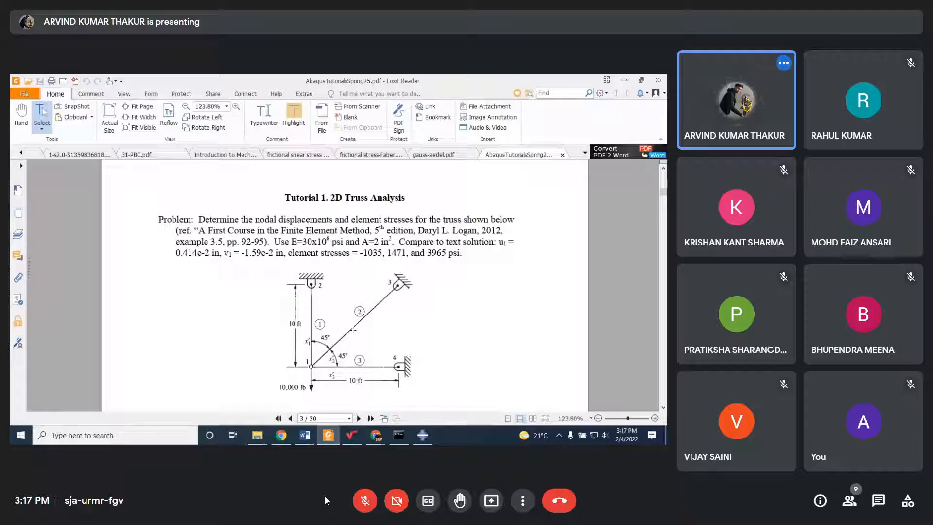
left_click(368, 506)
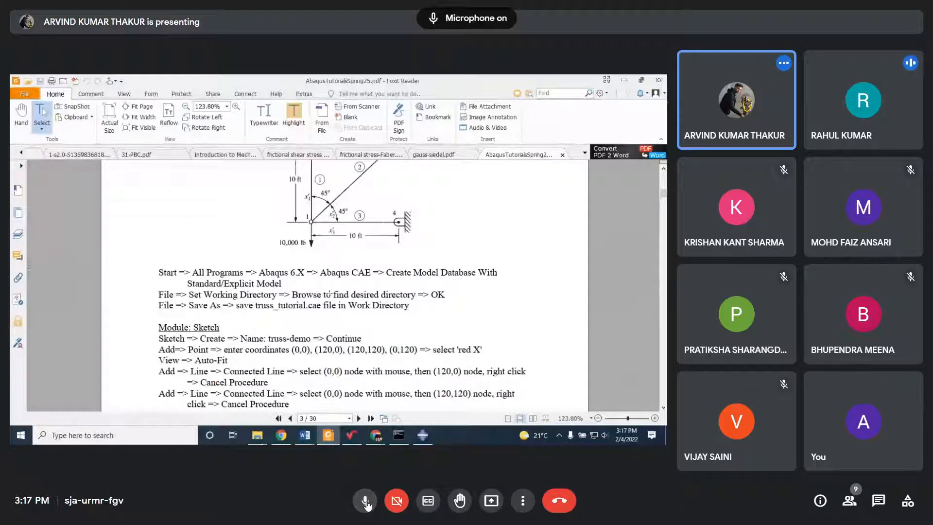
left_click(367, 505)
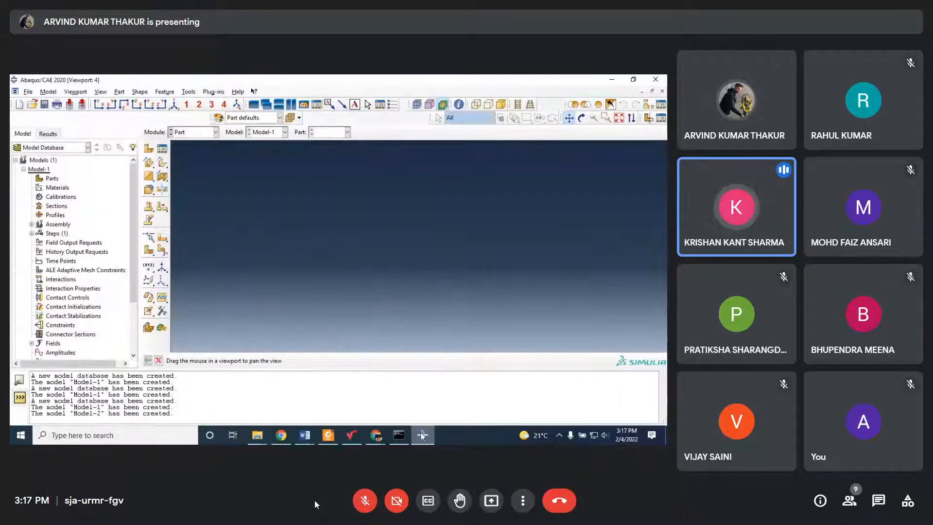
Switch to the Abaqus tutorial PDF and review the 2D truss problem and its diagram
left_click(422, 434)
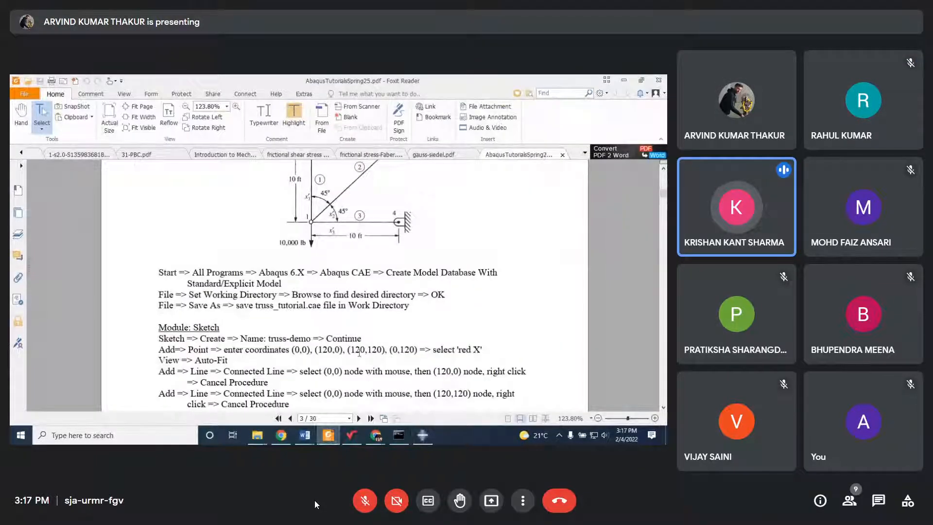
scroll(359, 352, "up", 3)
scroll(359, 352, "up", 1)
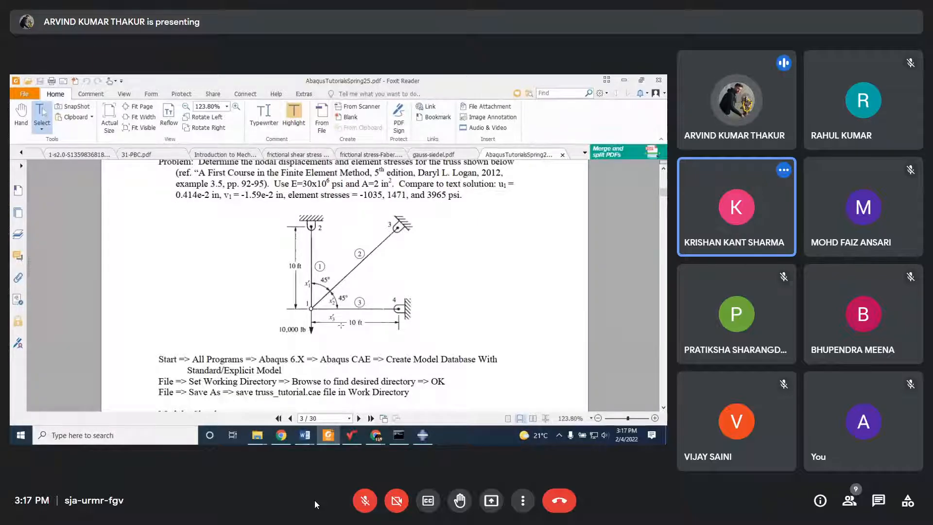
scroll(340, 324, "up", 2)
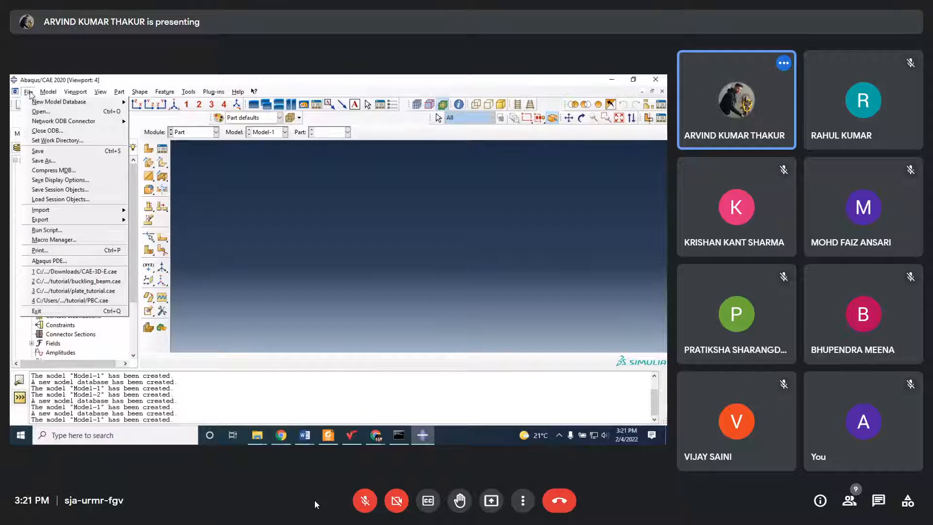
Open the work directory setting in Abaqus/CAE
left_click(46, 142)
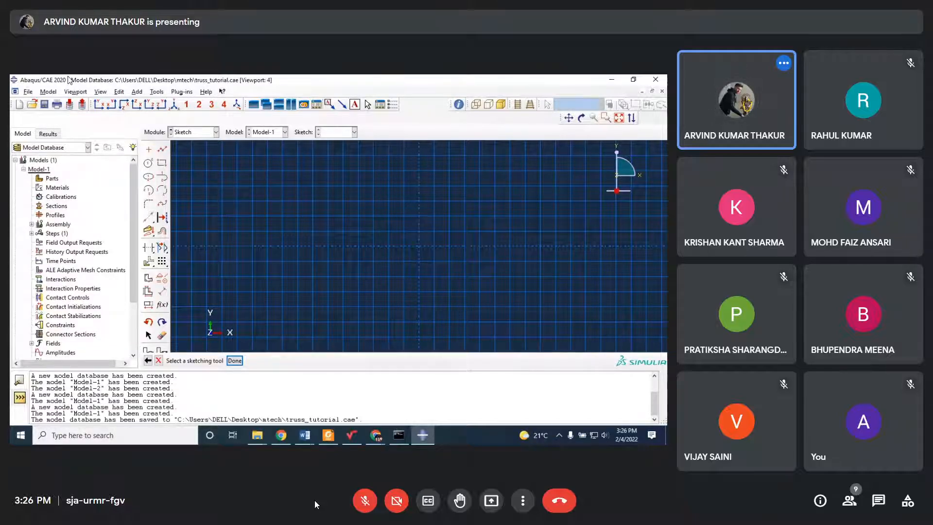
Unmute the microphone to speak in the call and mute it again
left_click(362, 502)
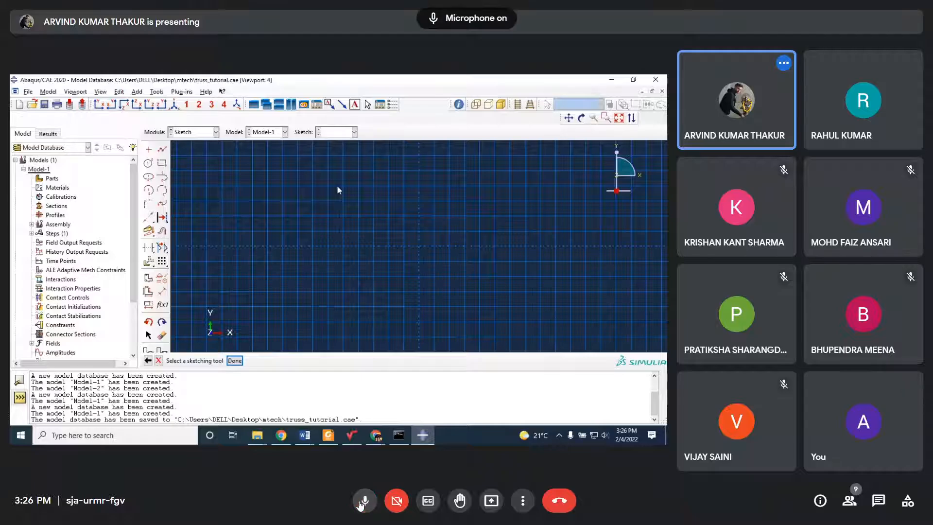
left_click(361, 502)
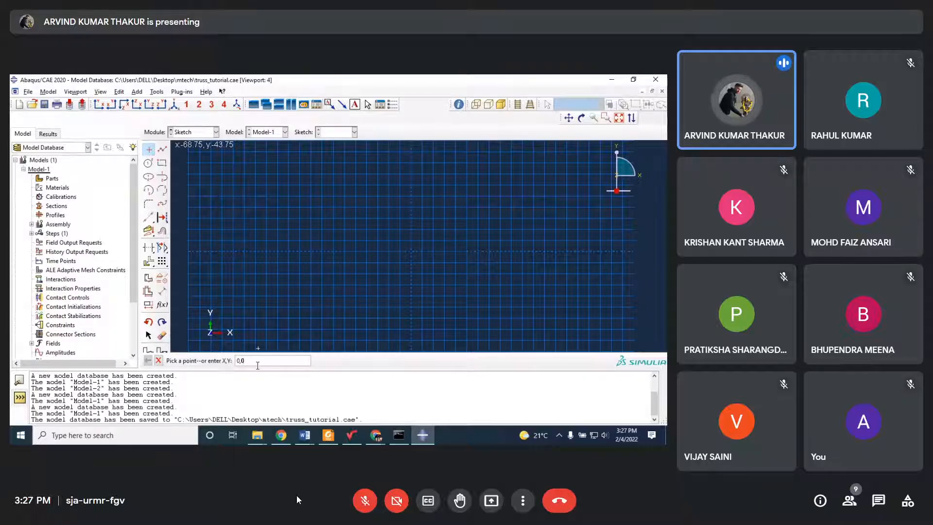
Add isolated points to the truss sketch at (0,0), (120,0), (120,120) and (0,120)
key("Return")
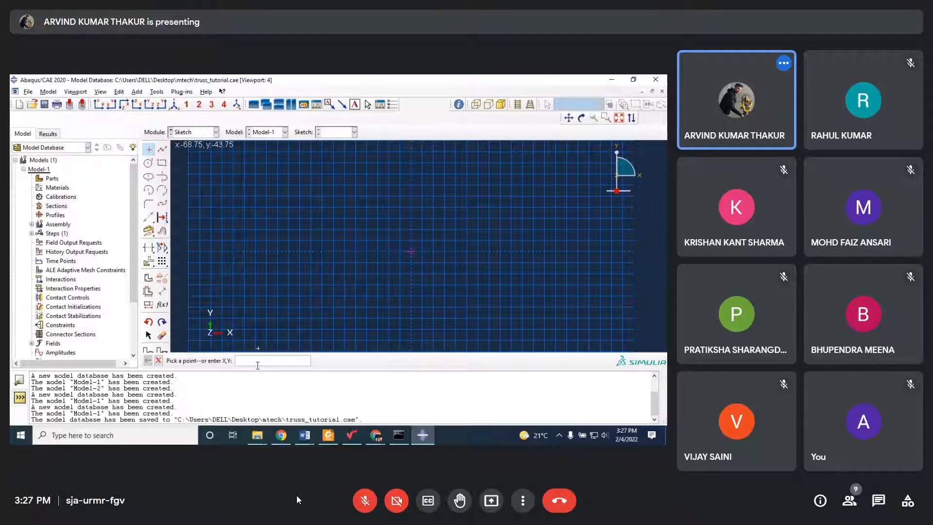
type("12")
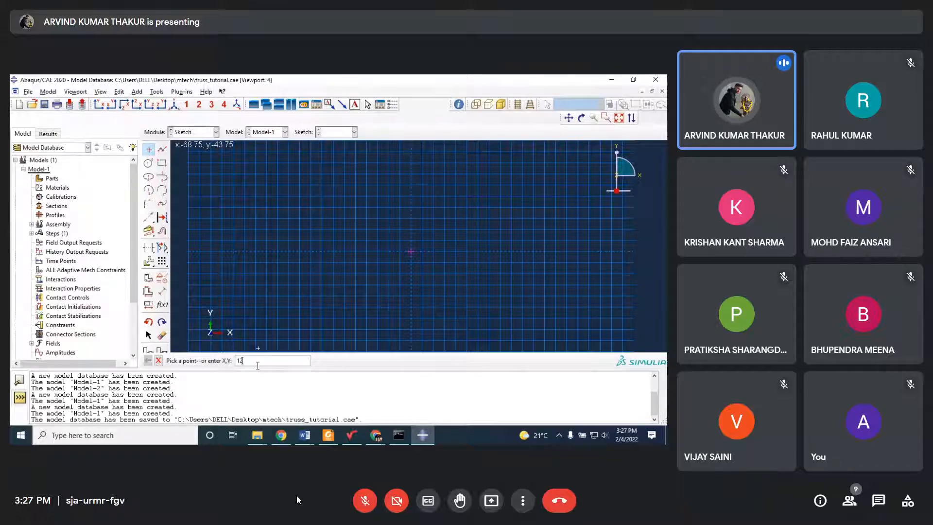
type("0,120")
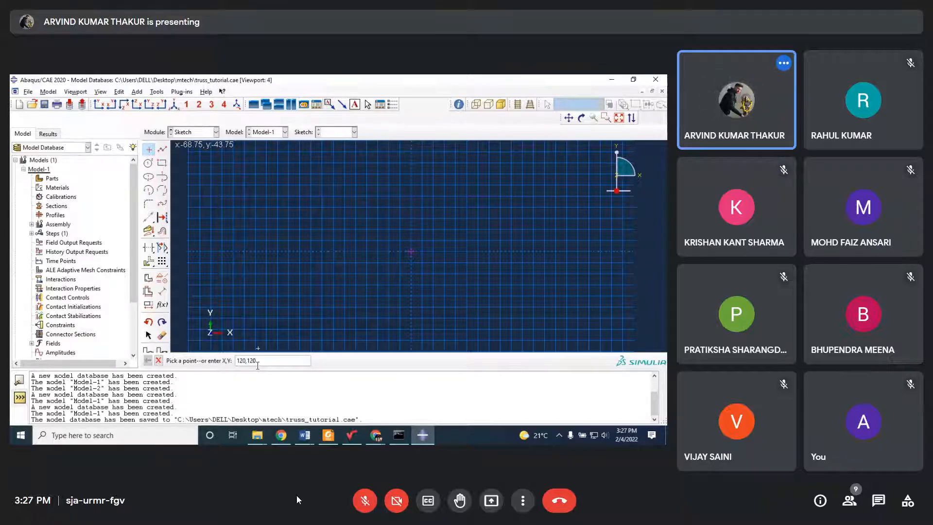
key("Return")
type("0,12")
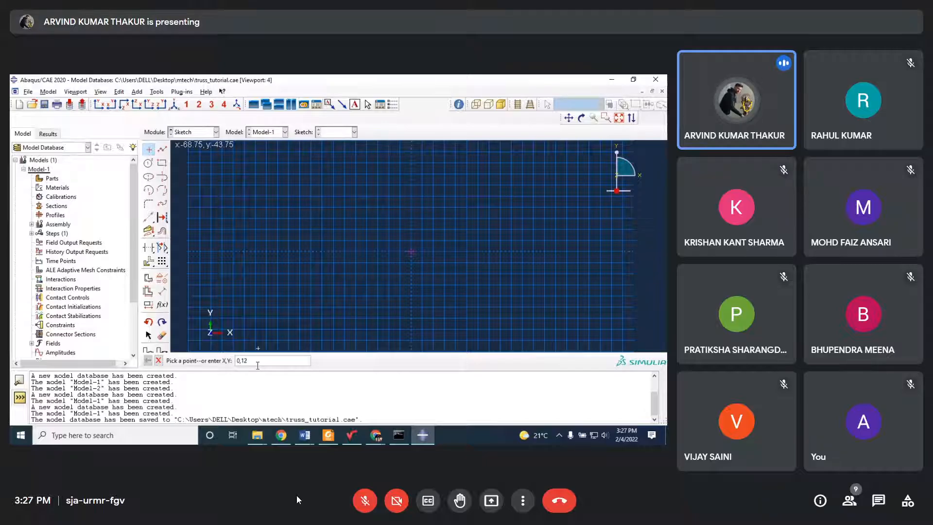
type("0")
key("Return")
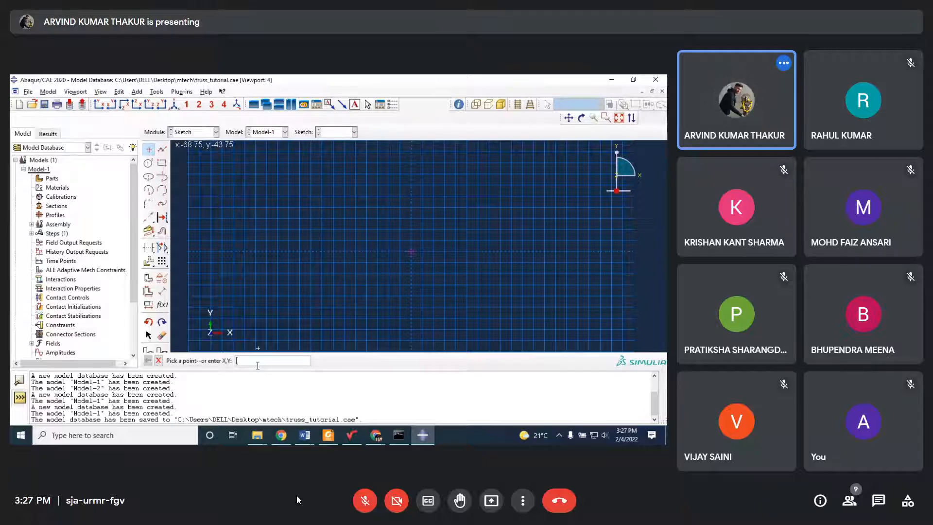
left_click(618, 118)
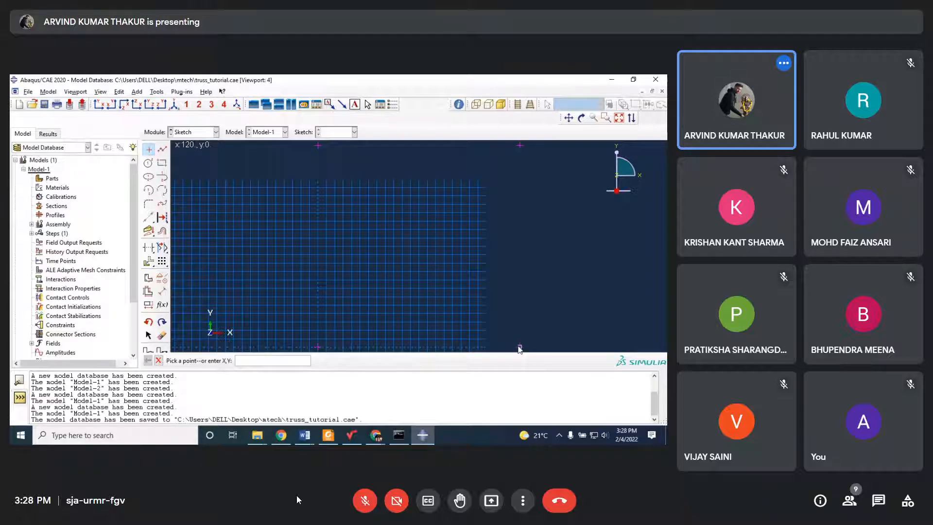
scroll(411, 287, "down", 2)
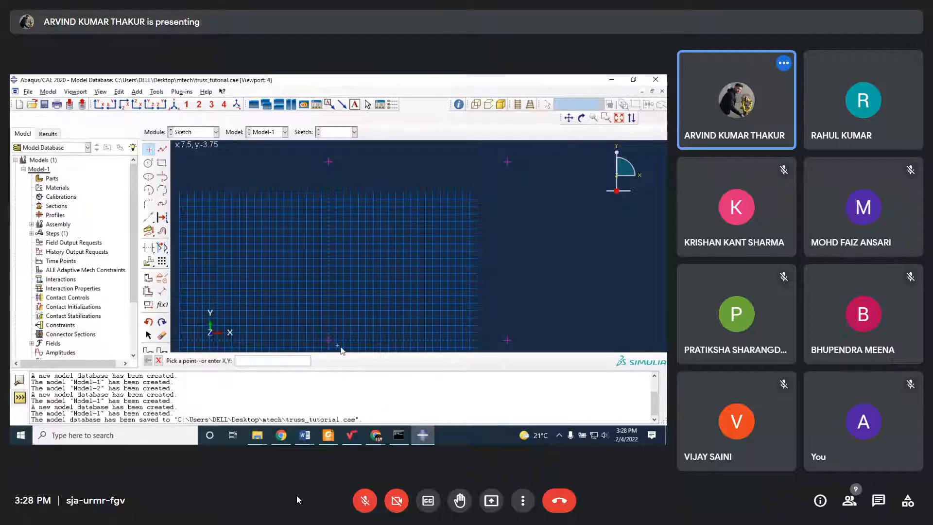
Switch to the tutorial PDF and consult the sketch instructions and the 2D truss problem
left_click(328, 435)
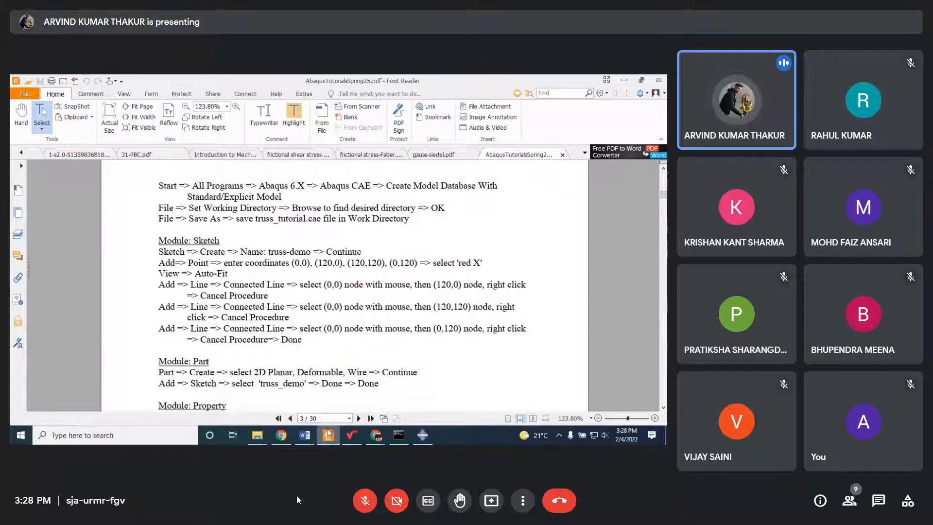
key("alt+Tab")
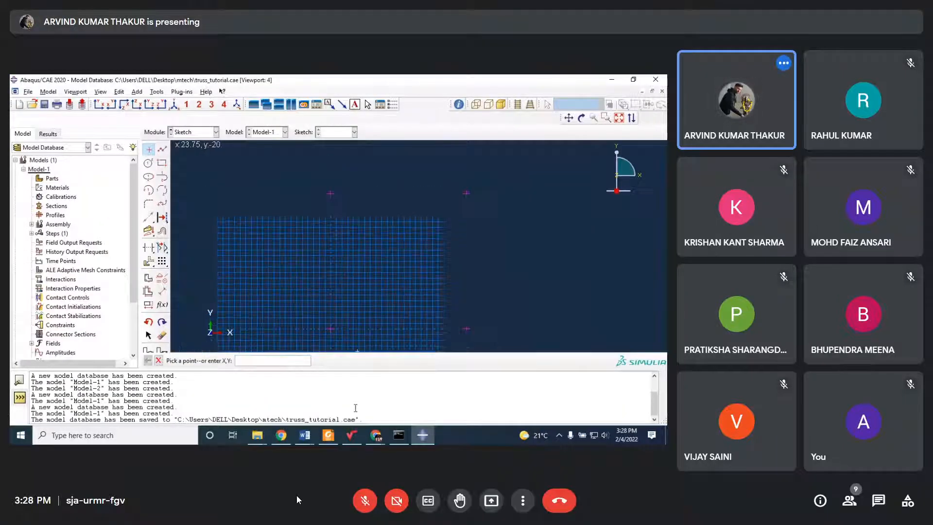
left_click(329, 435)
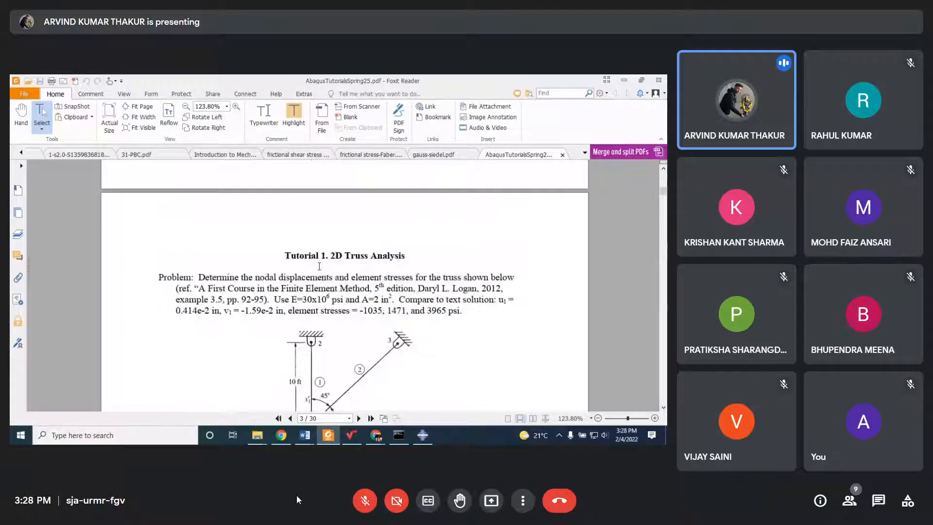
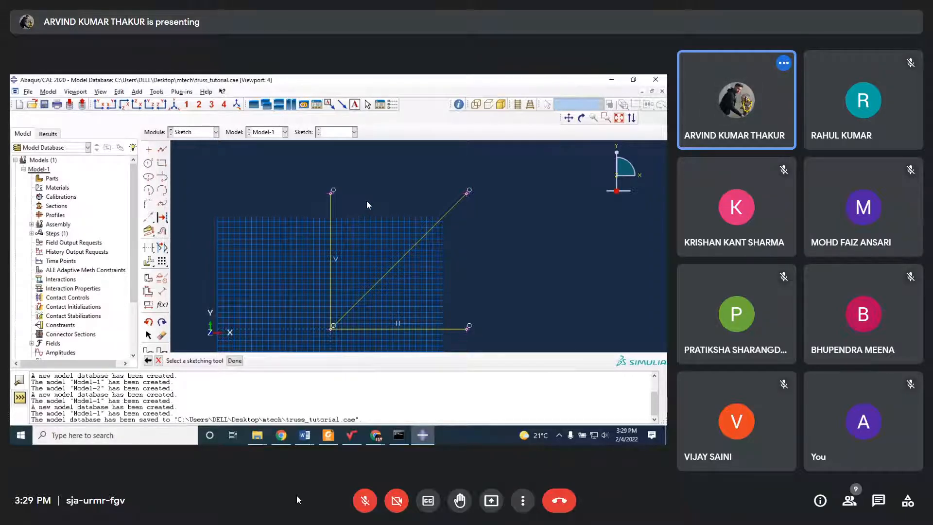
Turn the microphone on for a brief reply in the call and turn it off again
left_click(363, 502)
left_click(363, 502)
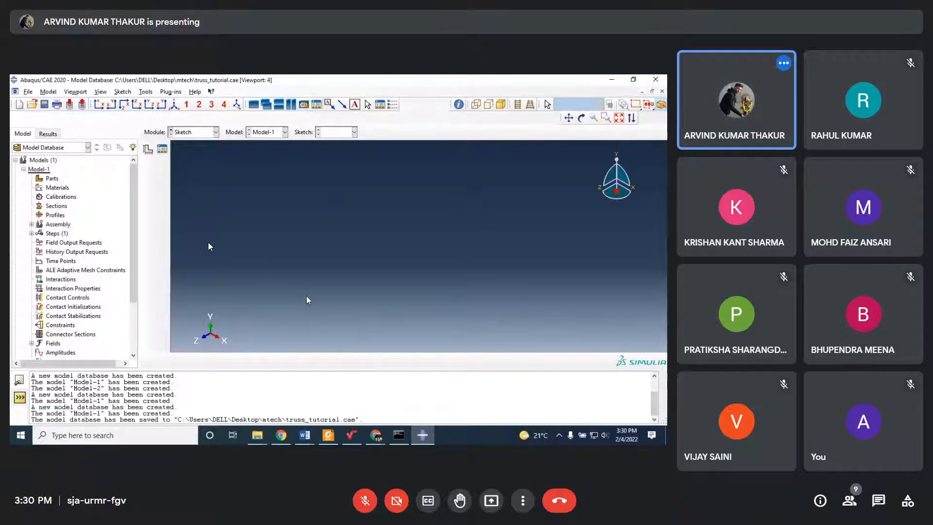
Consult the Part module instructions in the tutorial PDF, then return to Abaqus/CAE and switch to the Part module
left_click(329, 435)
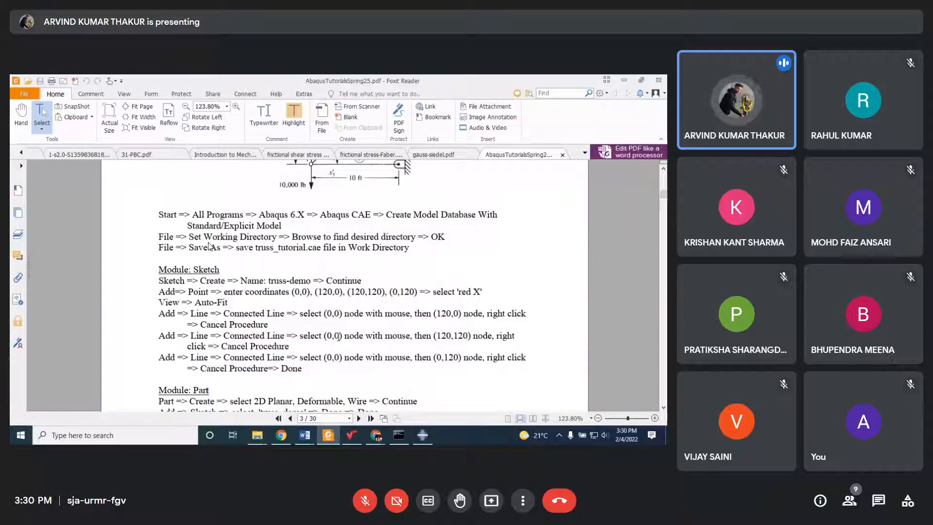
scroll(209, 246, "down", 3)
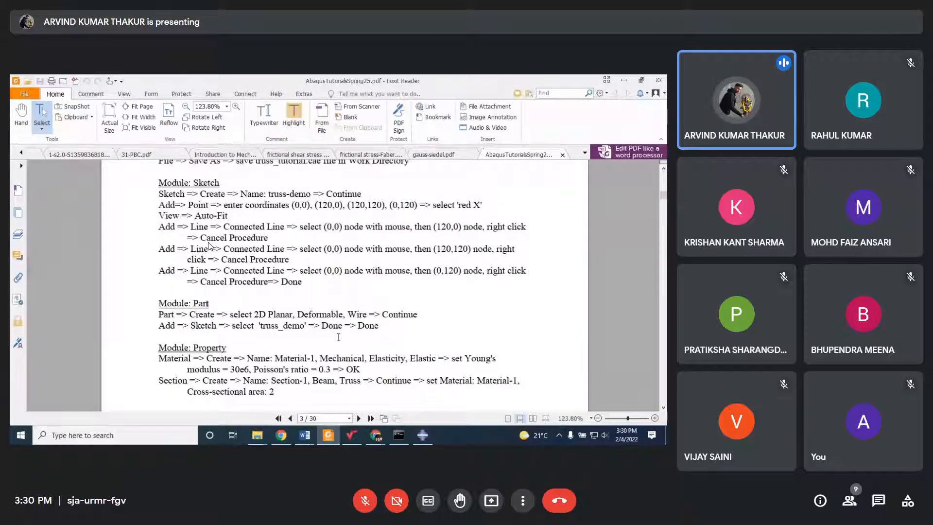
key("alt+Tab")
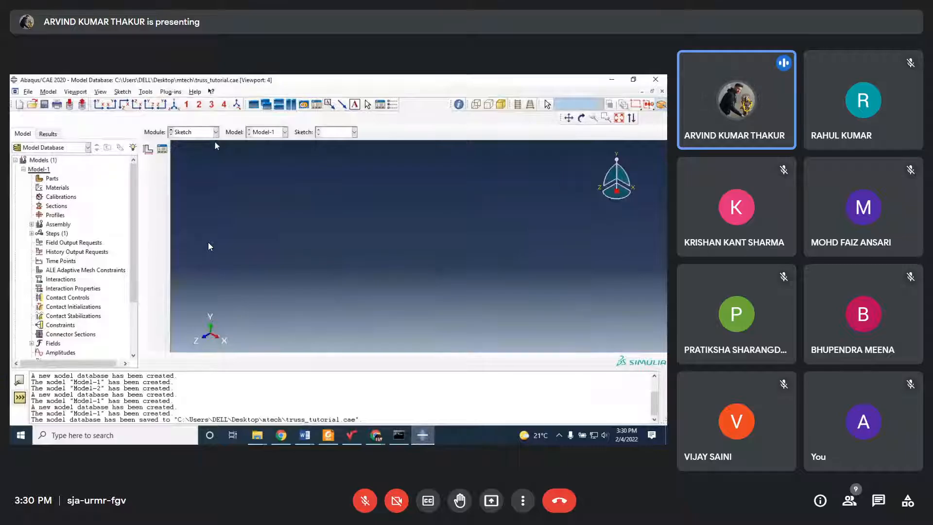
left_click(205, 133)
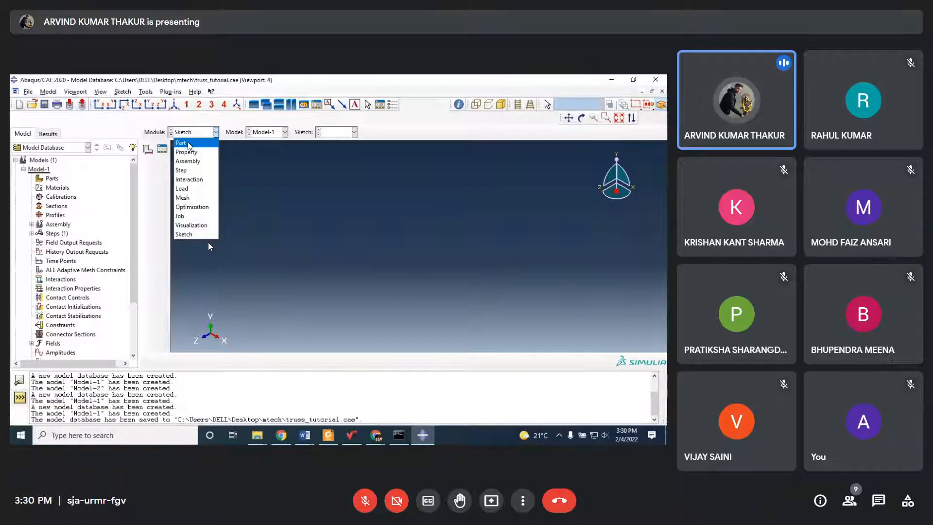
left_click(188, 144)
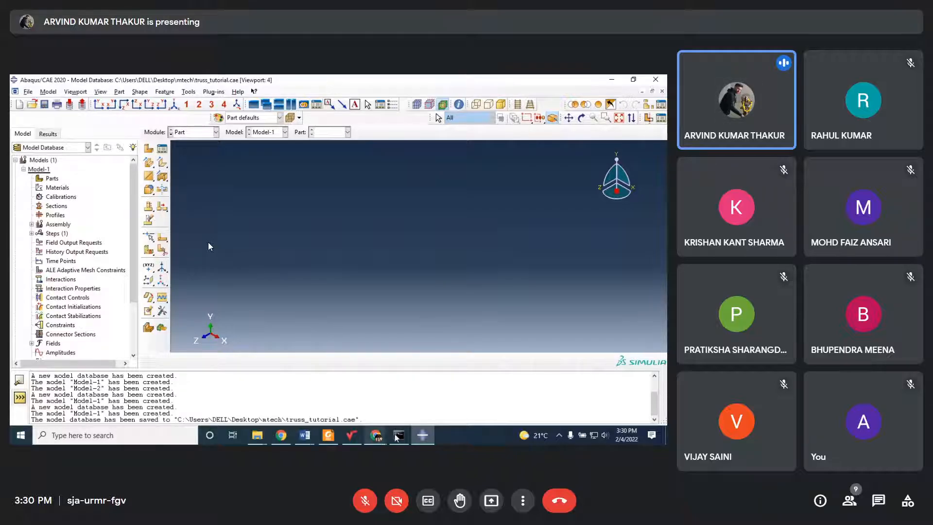
Check the part settings in the tutorial PDF and create Part-1 in Abaqus/CAE as a 2D planar, deformable wire
left_click(328, 435)
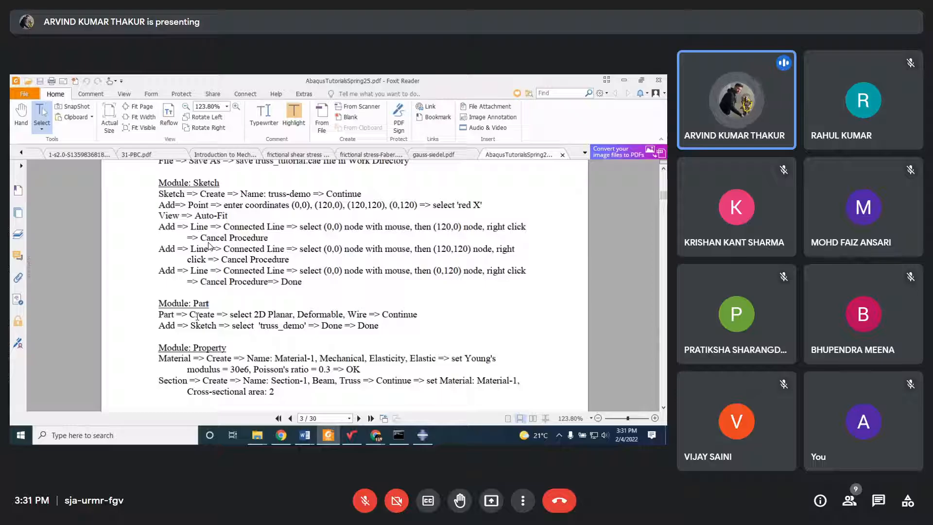
left_click(424, 435)
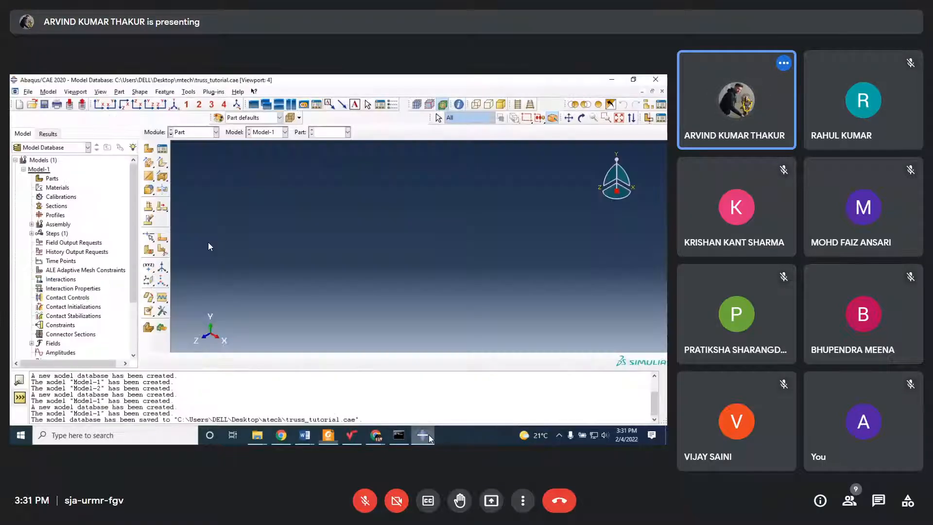
left_click(149, 151)
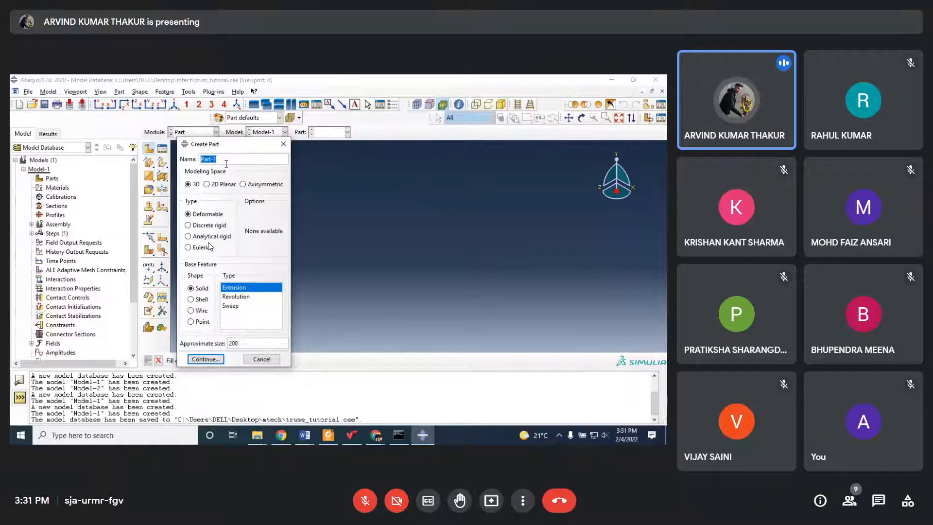
left_click(208, 184)
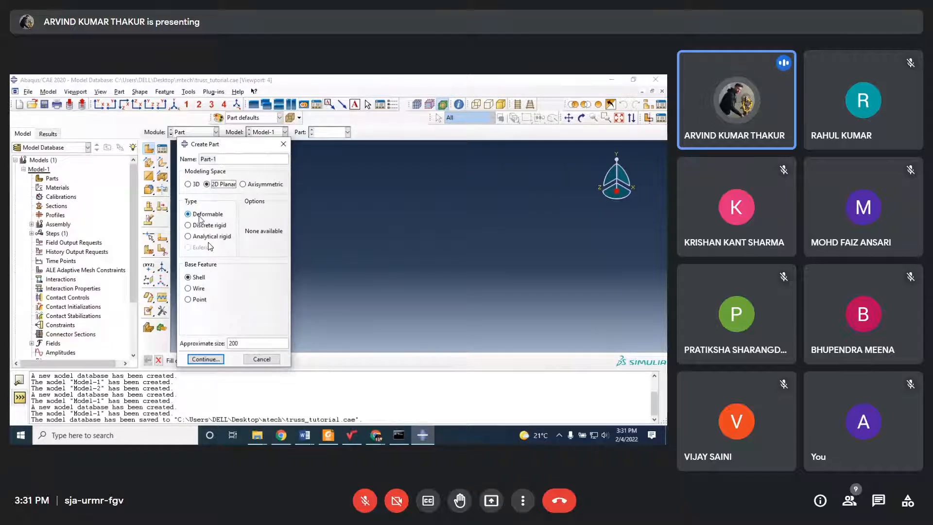
left_click(192, 290)
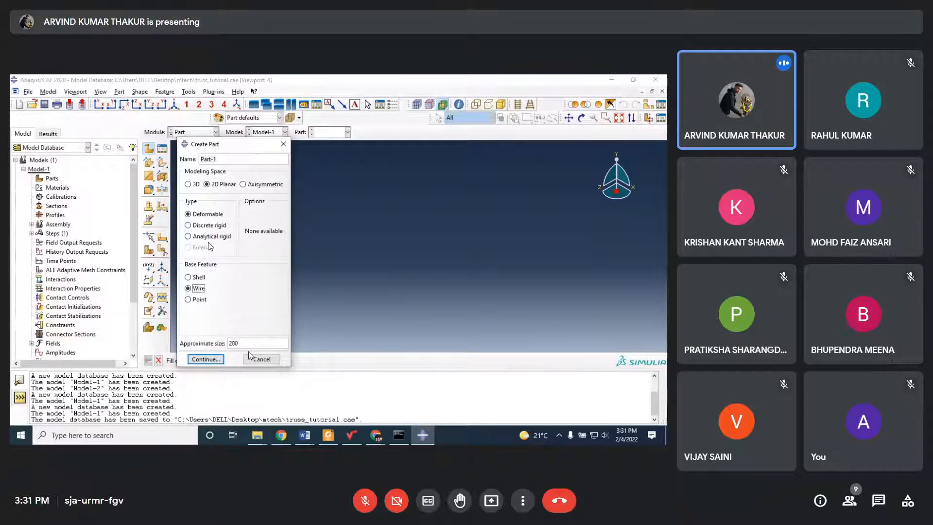
left_click(206, 359)
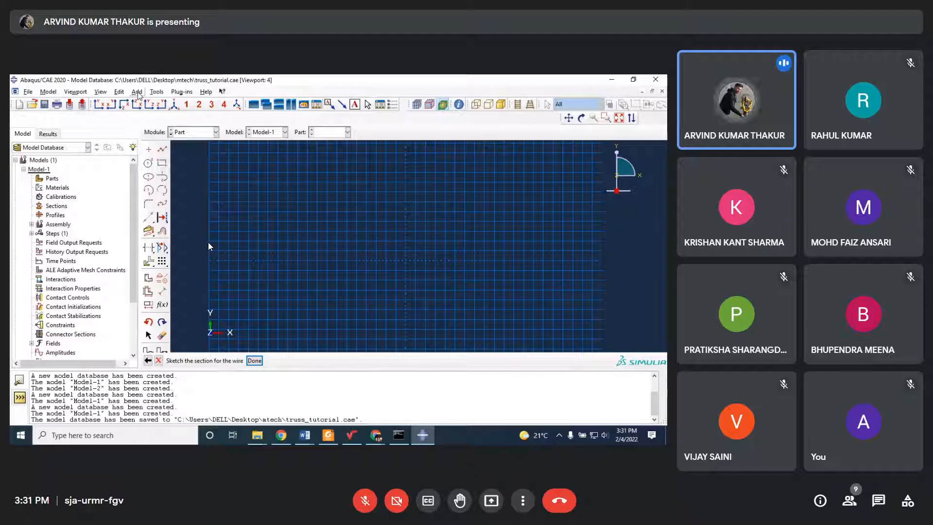
Consult the tutorial PDF, add Sketch-1 to the wire section without repositioning it, and finish the part in Abaqus/CAE
left_click(329, 435)
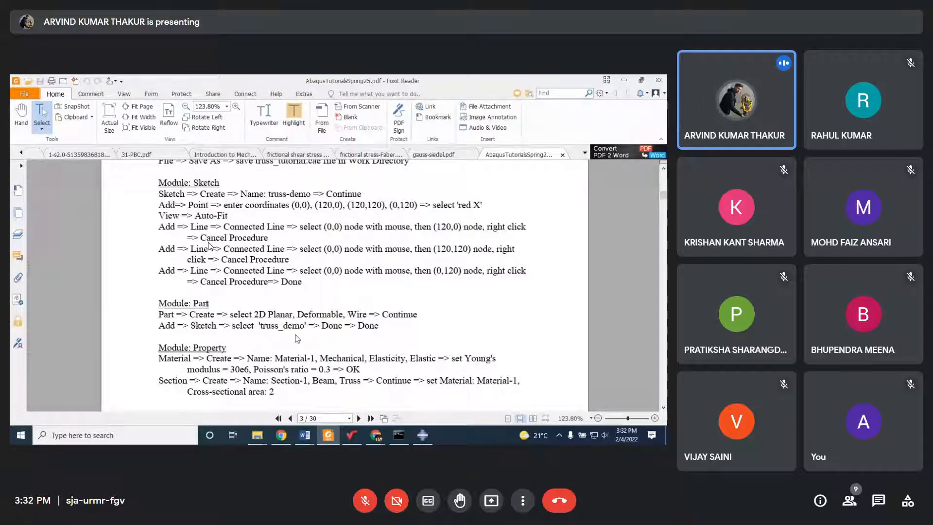
left_click(423, 439)
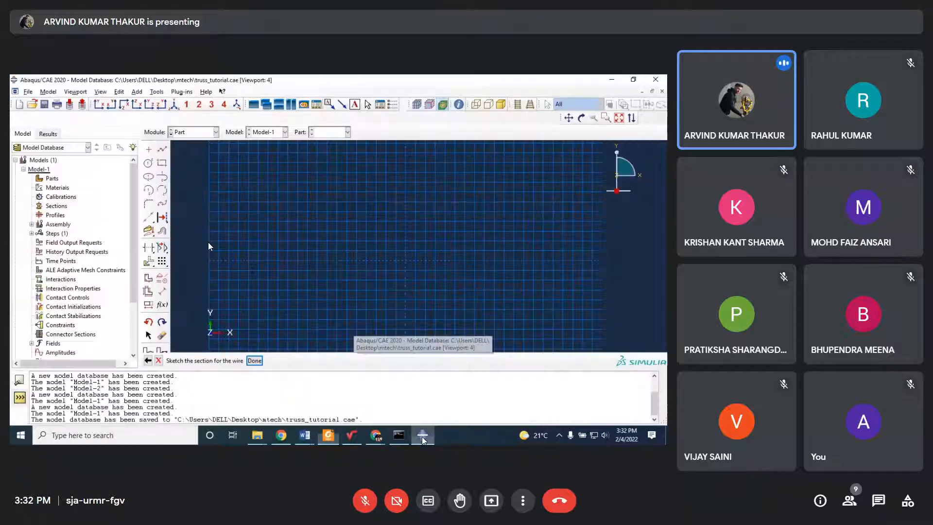
left_click(137, 91)
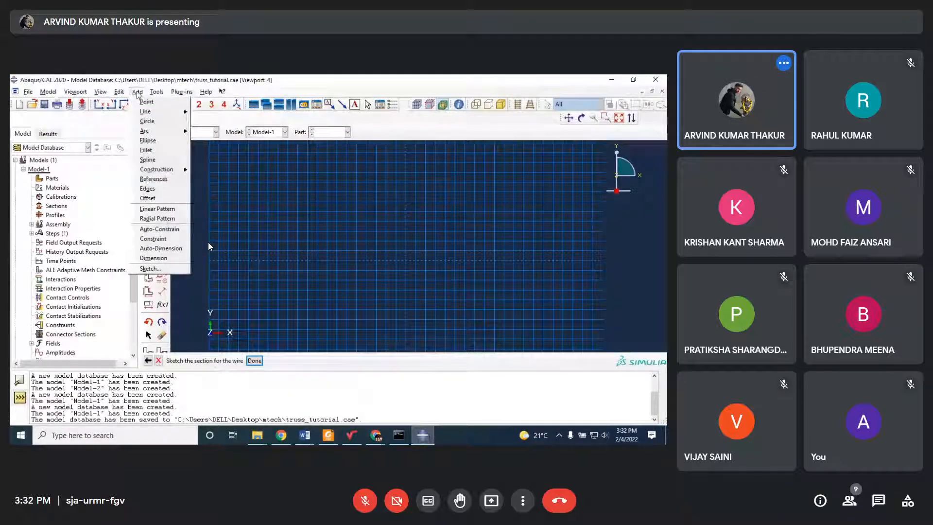
left_click(156, 269)
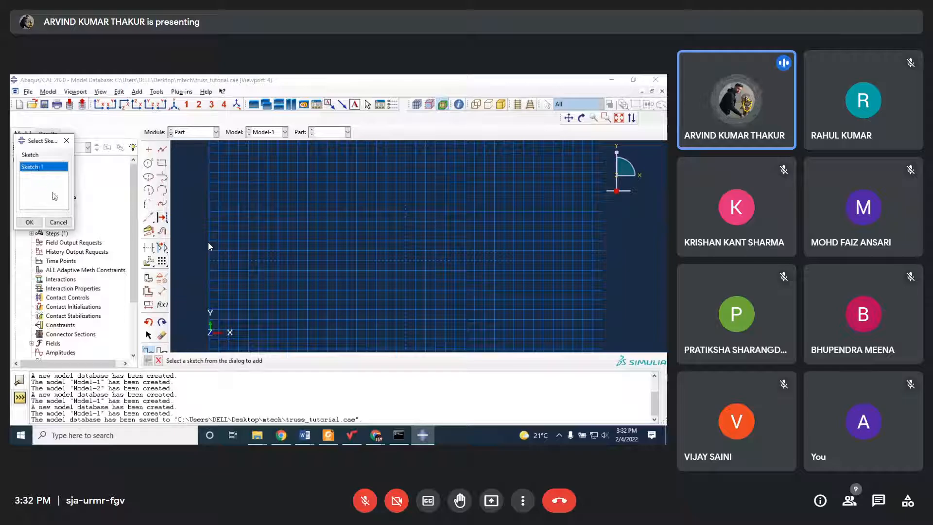
left_click(35, 222)
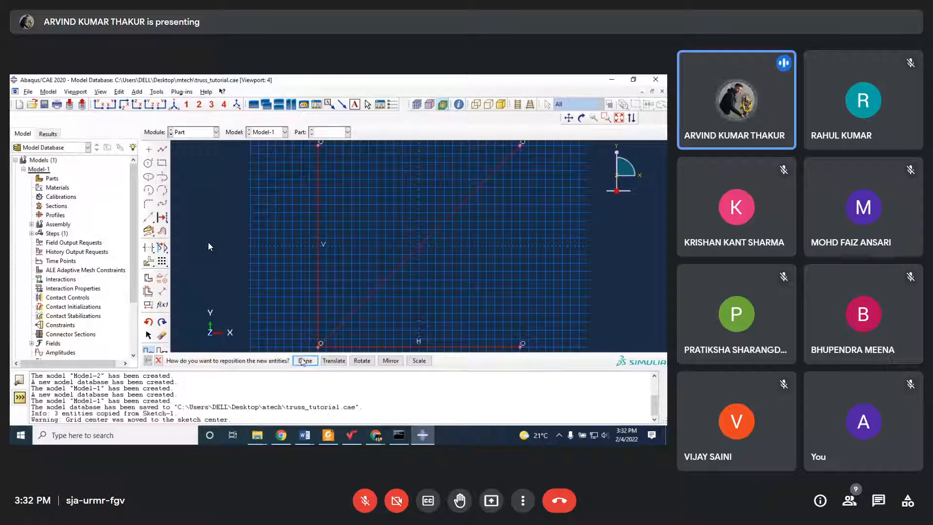
left_click(303, 361)
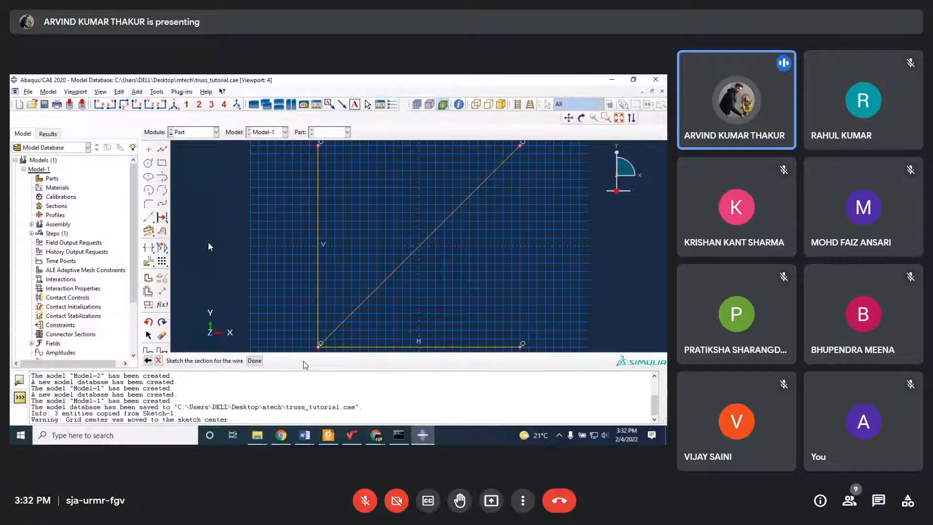
left_click(254, 360)
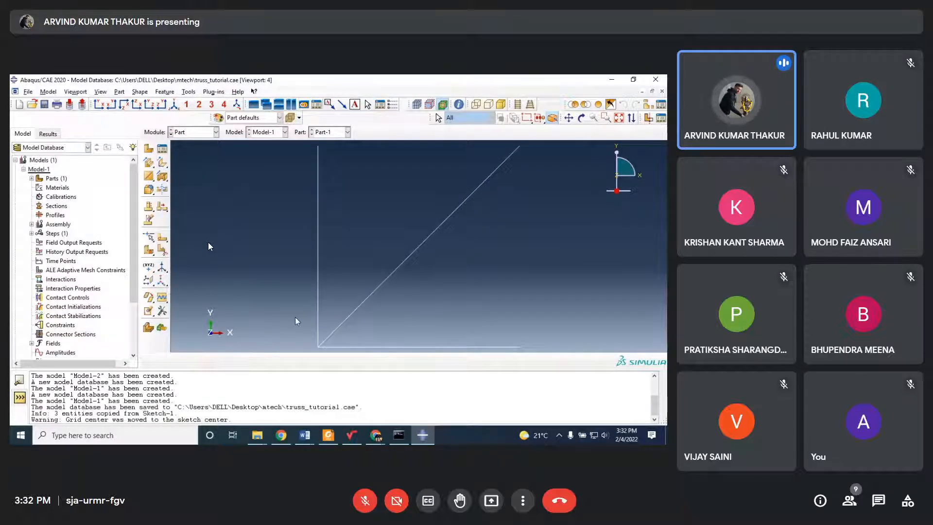
scroll(352, 295, "down", 3)
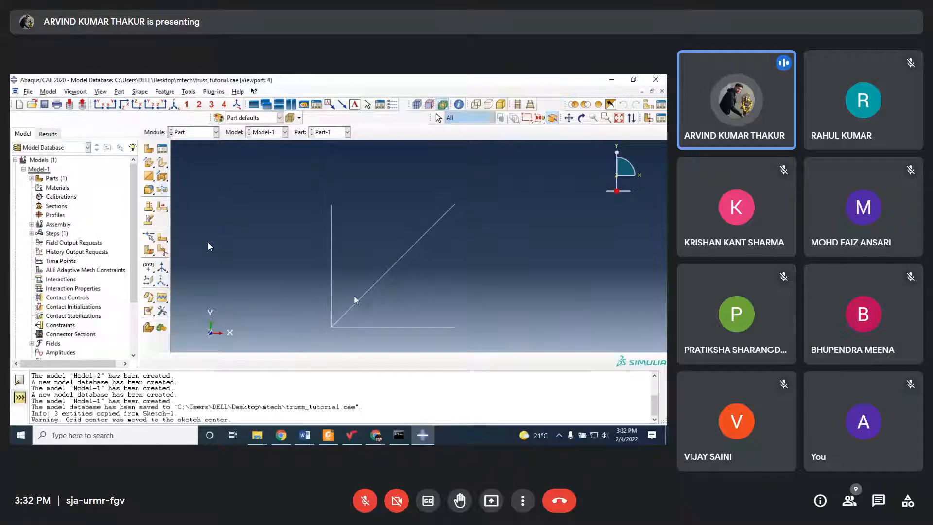
scroll(329, 344, "up", 2)
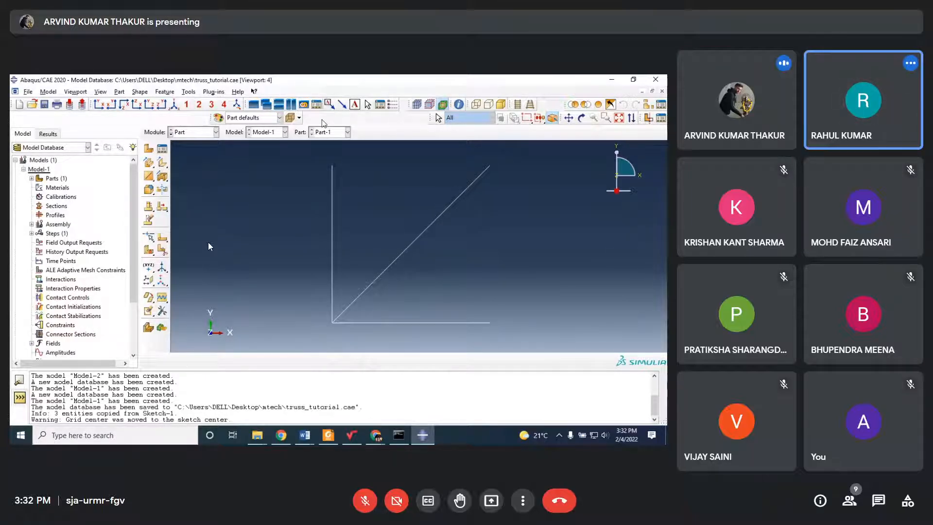
Read the Property module instructions in the tutorial PDF, then return to Abaqus/CAE and switch to the Property module
left_click(329, 435)
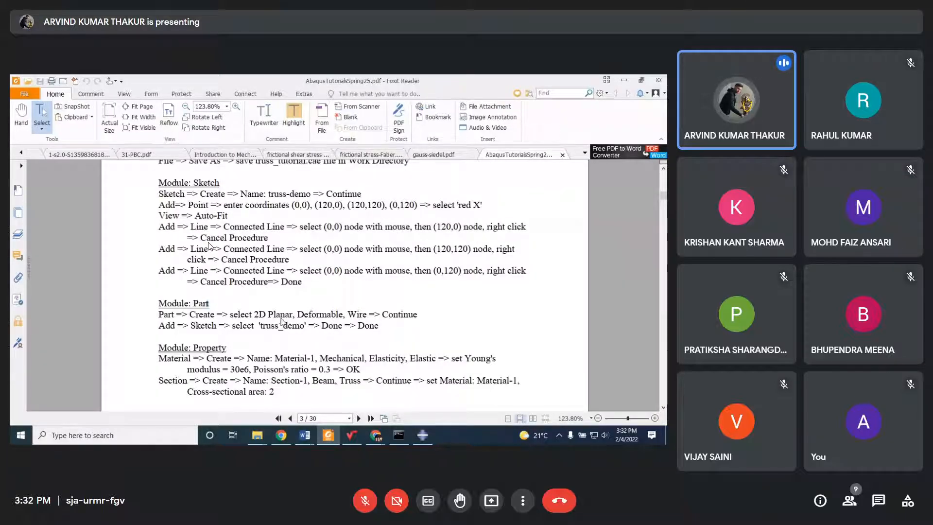
scroll(281, 321, "down", 5)
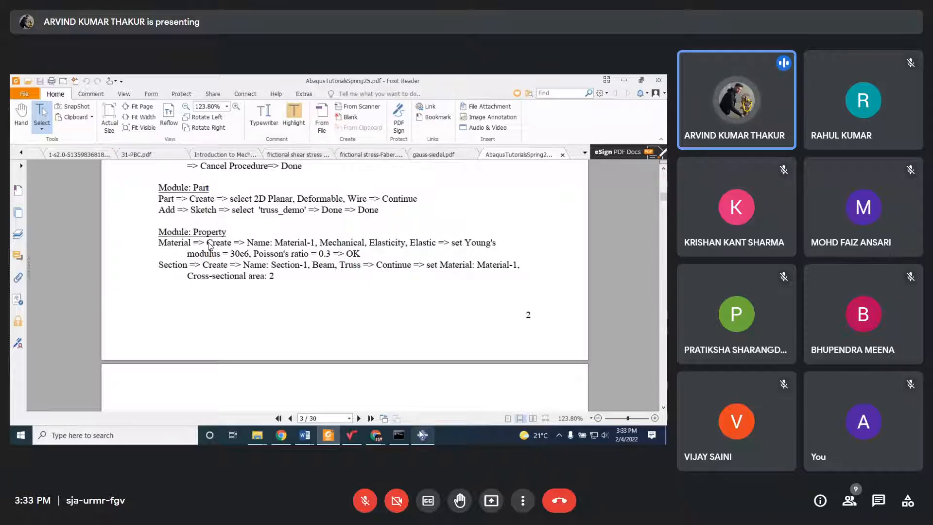
mouse_move(422, 434)
left_click(441, 391)
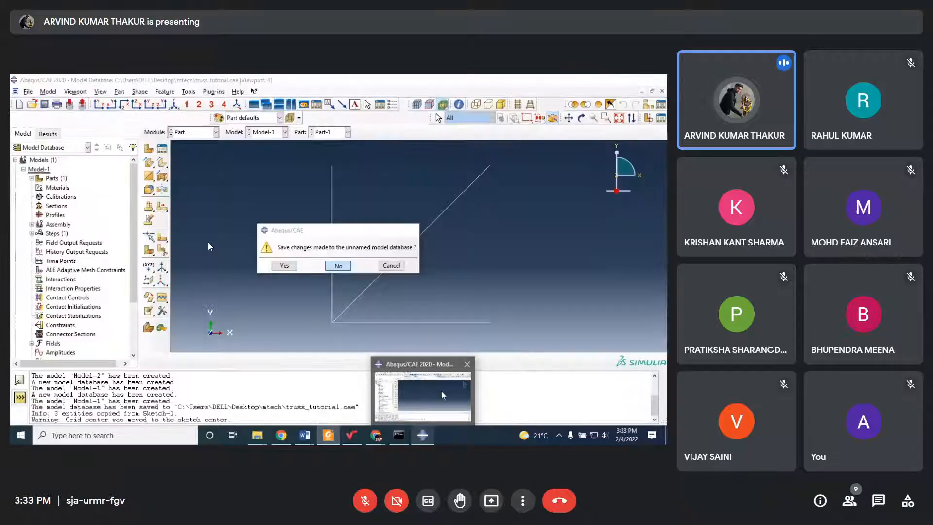
left_click(442, 391)
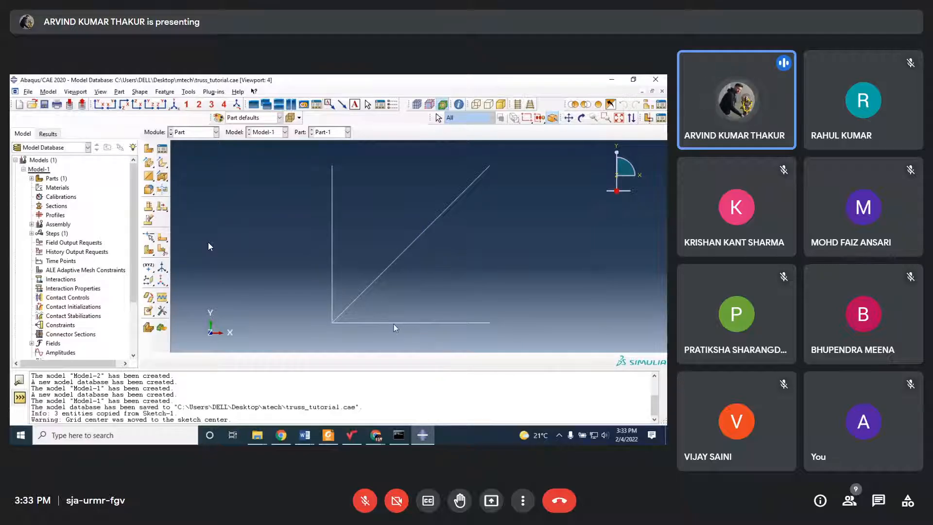
left_click(197, 133)
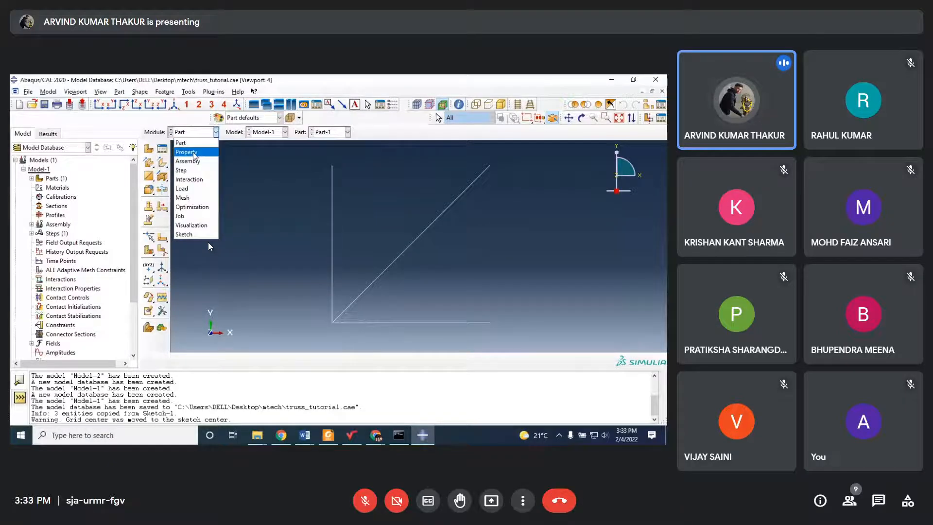
left_click(193, 152)
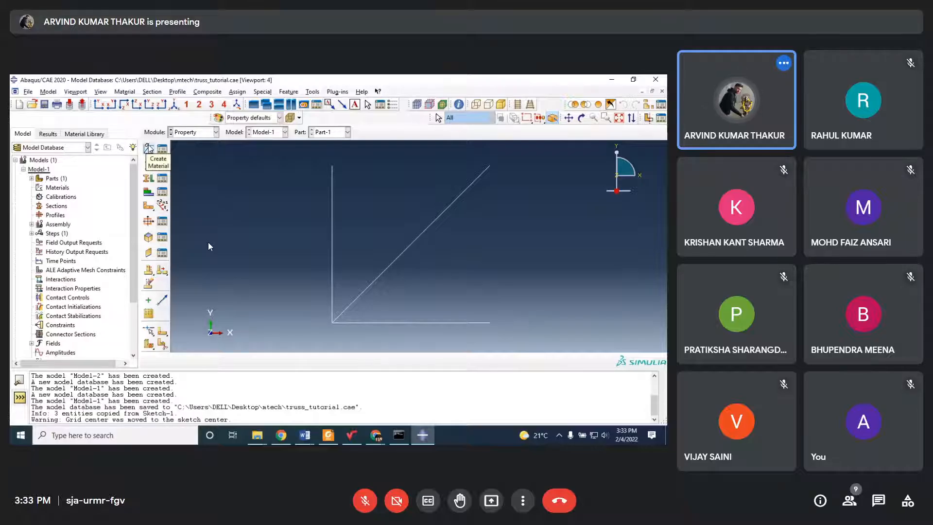
Start a new material named Material-1 and add the mechanical Elastic behavior to it
left_click(149, 148)
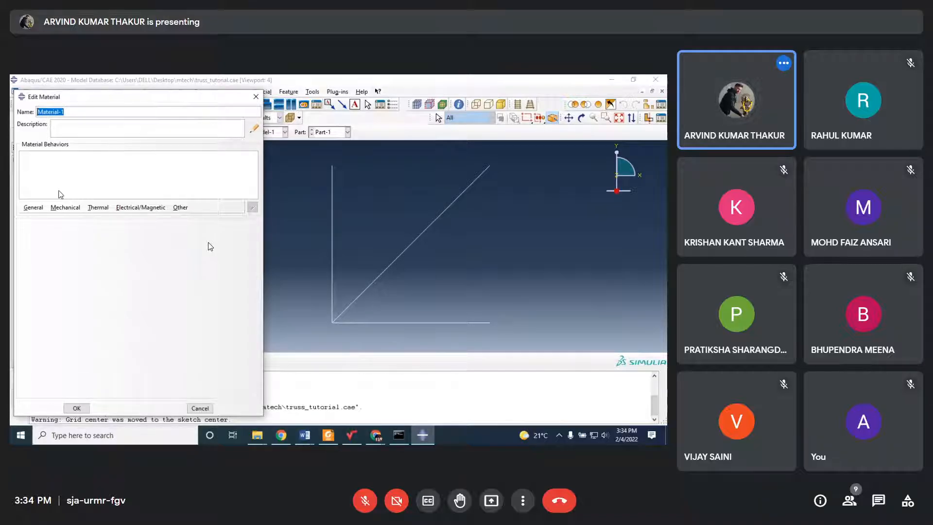
left_click(33, 208)
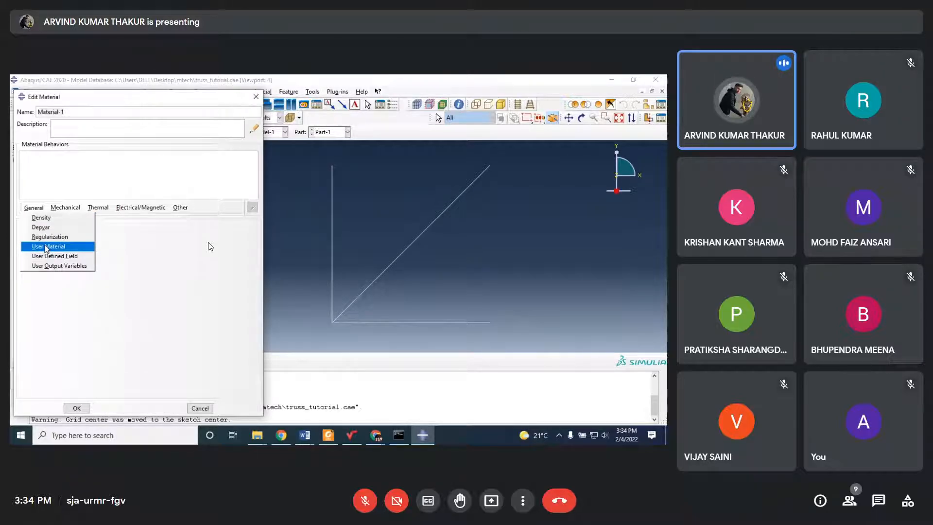
mouse_move(54, 207)
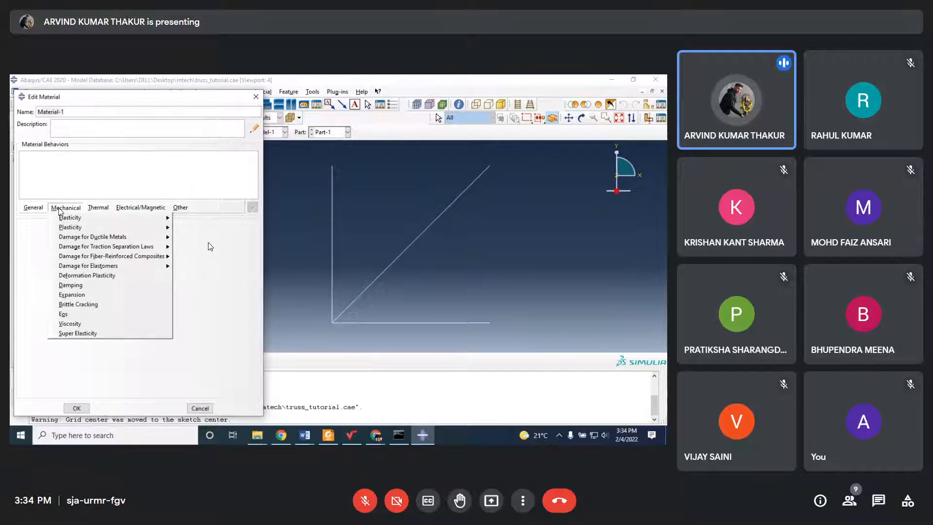
mouse_move(71, 220)
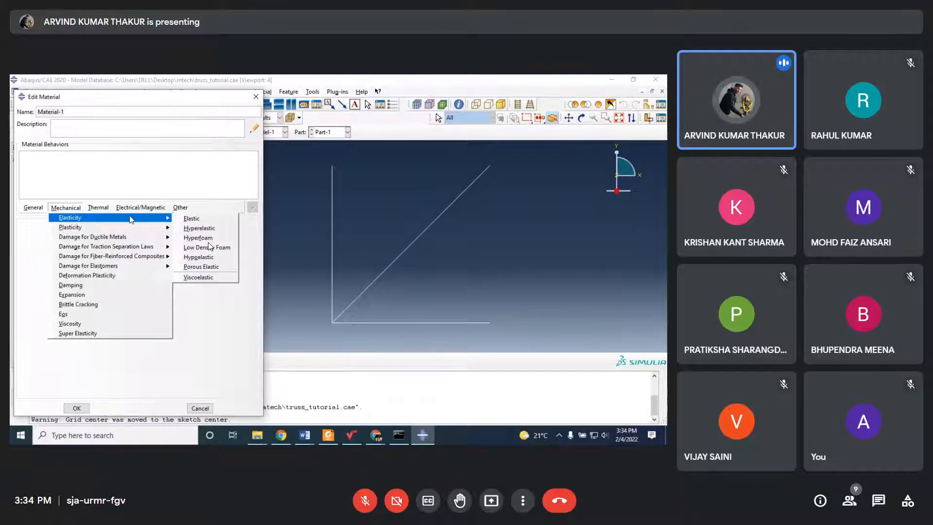
left_click(197, 219)
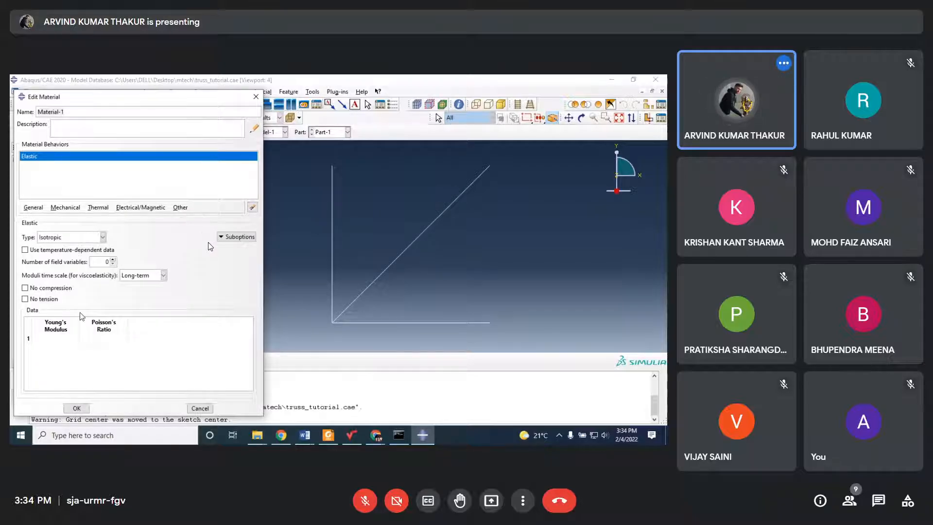
Check the elastic values in the tutorial PDF, then finish Material-1 with Young's modulus 30e6 and Poisson's ratio 0.3
left_click(64, 342)
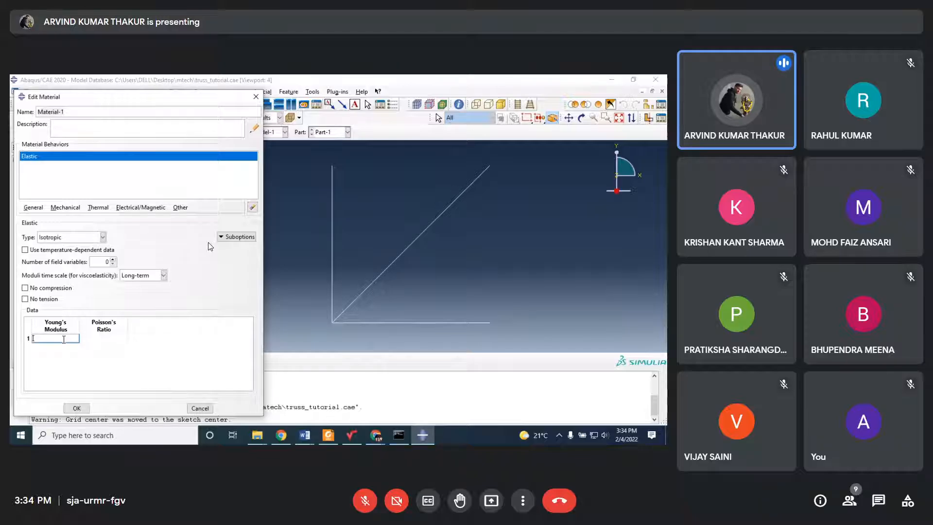
left_click(327, 435)
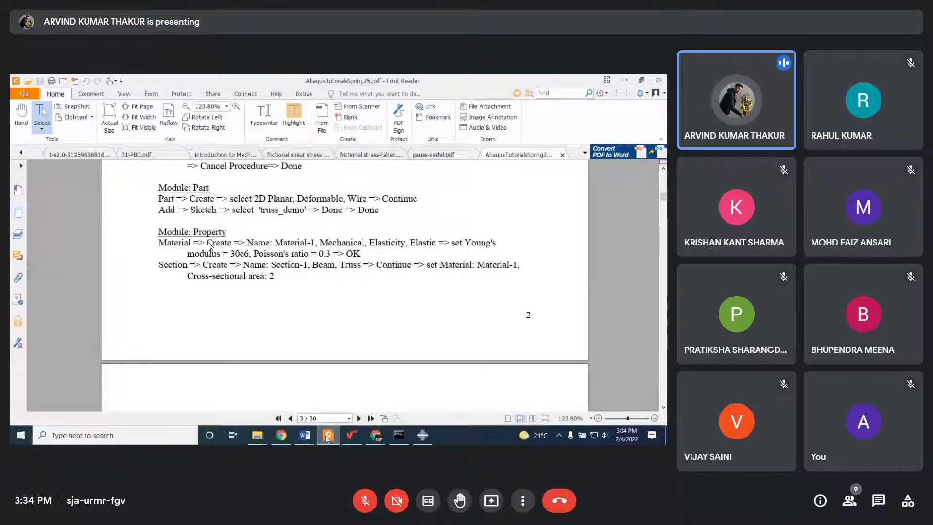
left_click(327, 435)
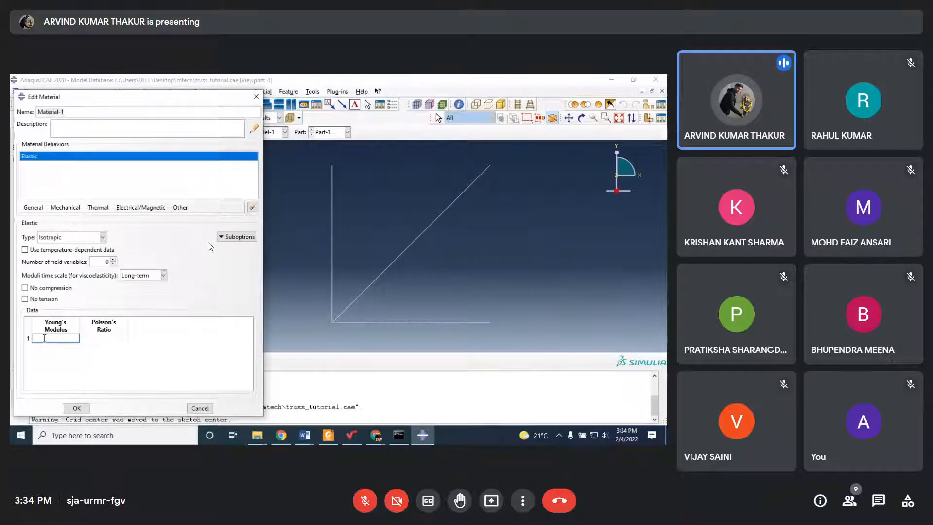
type("0e6")
left_click(101, 339)
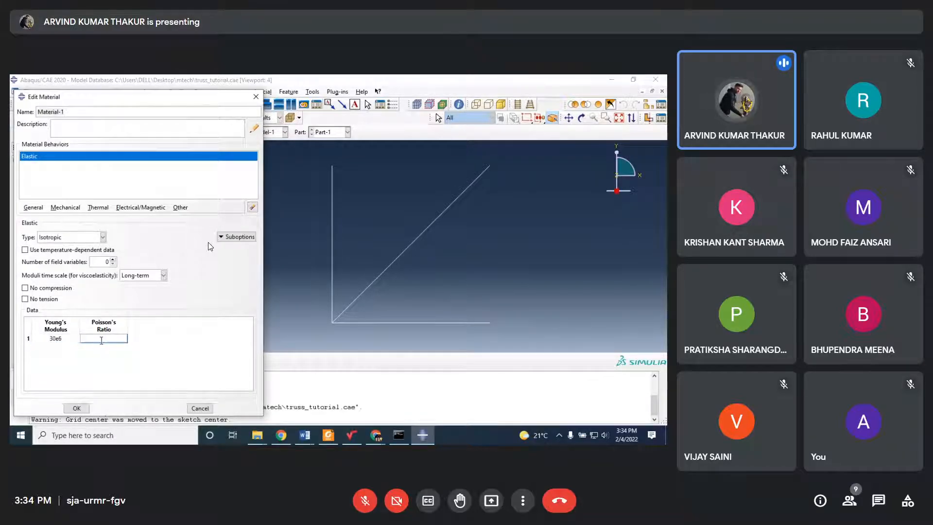
type("0.3")
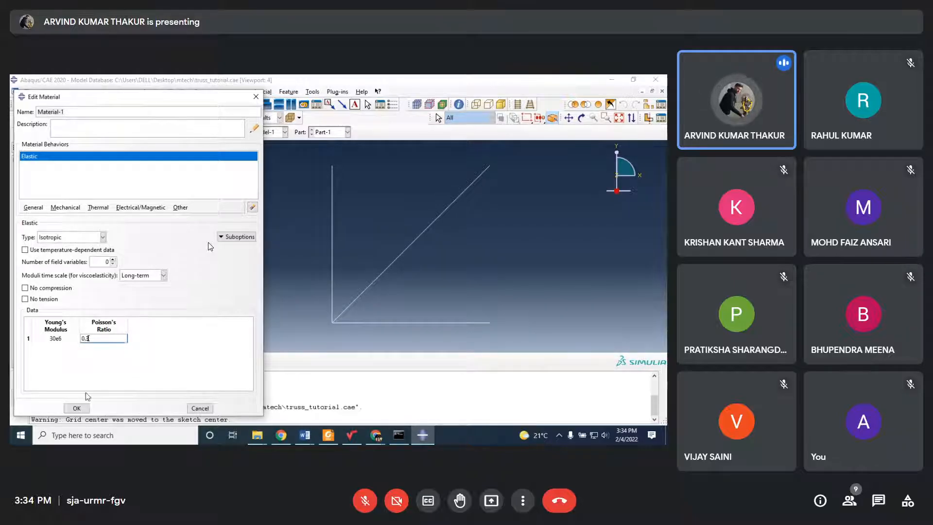
left_click(76, 408)
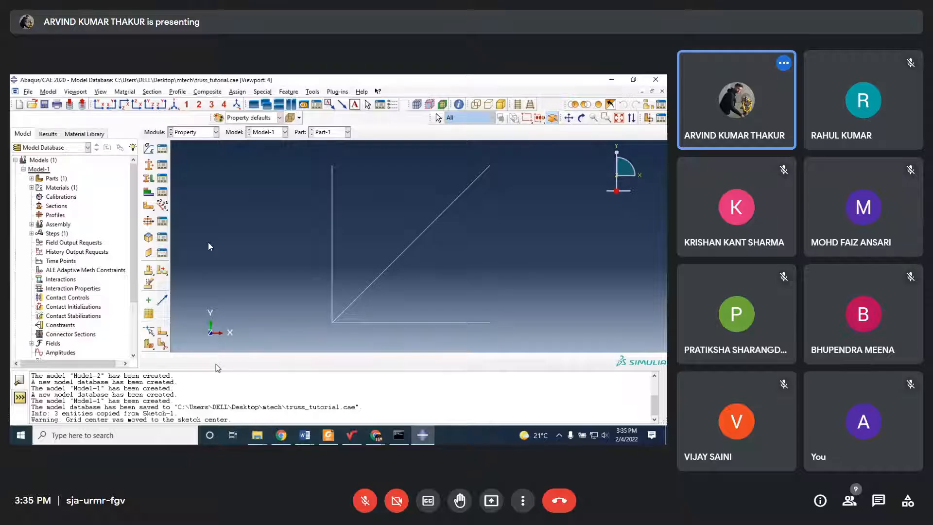
Switch to the tutorial PDF and review the material values and the instructions for creating Section-1
left_click(328, 435)
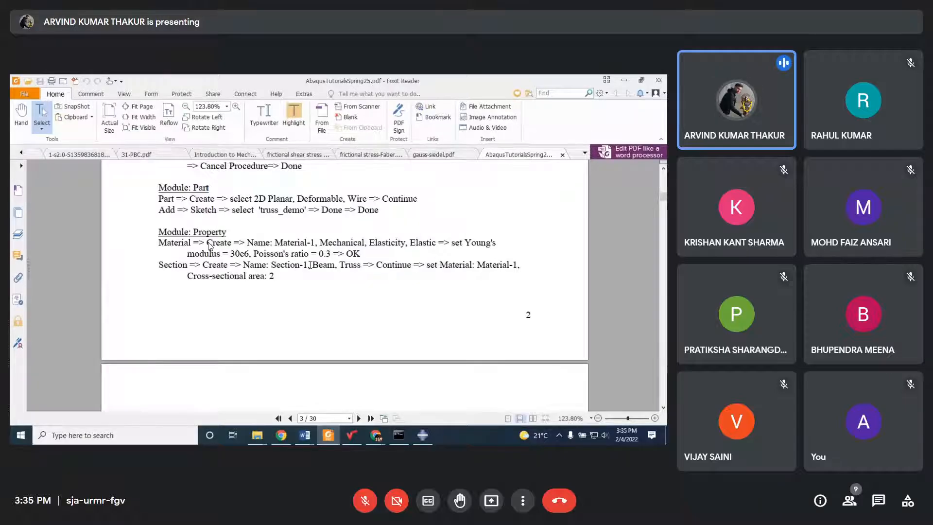
left_click_drag(310, 264, 339, 253)
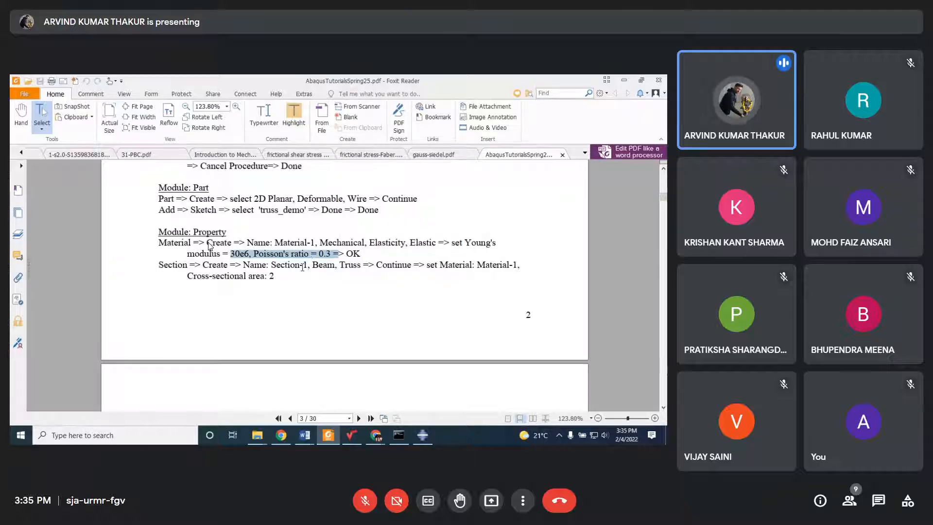
left_click(302, 266)
left_click_drag(271, 265, 310, 265)
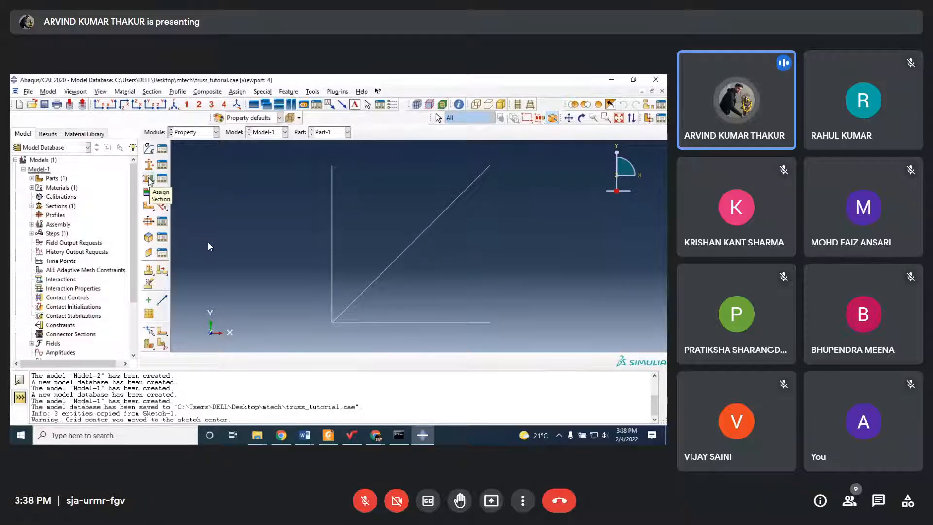
Assign Section-1 to all three truss members, creating the region set Set-1, and finish the section assignment
left_click(149, 181)
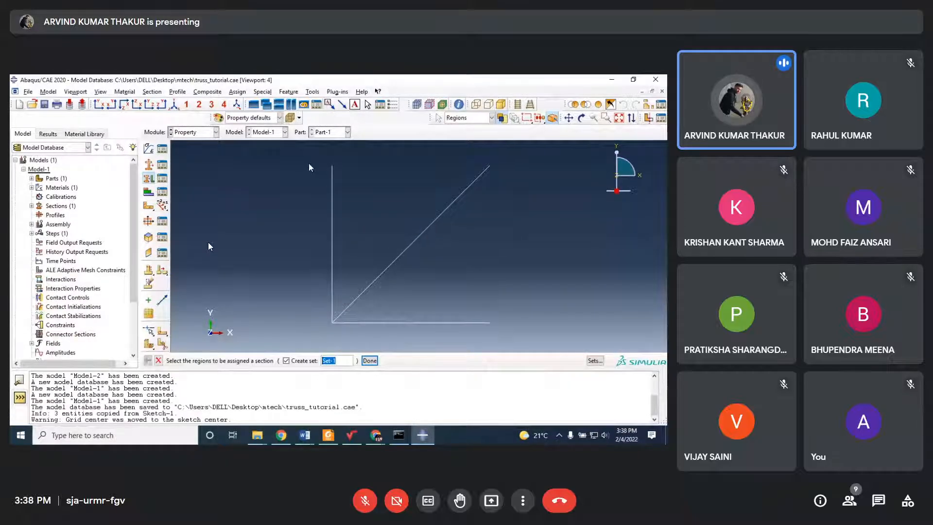
left_click_drag(308, 163, 514, 343)
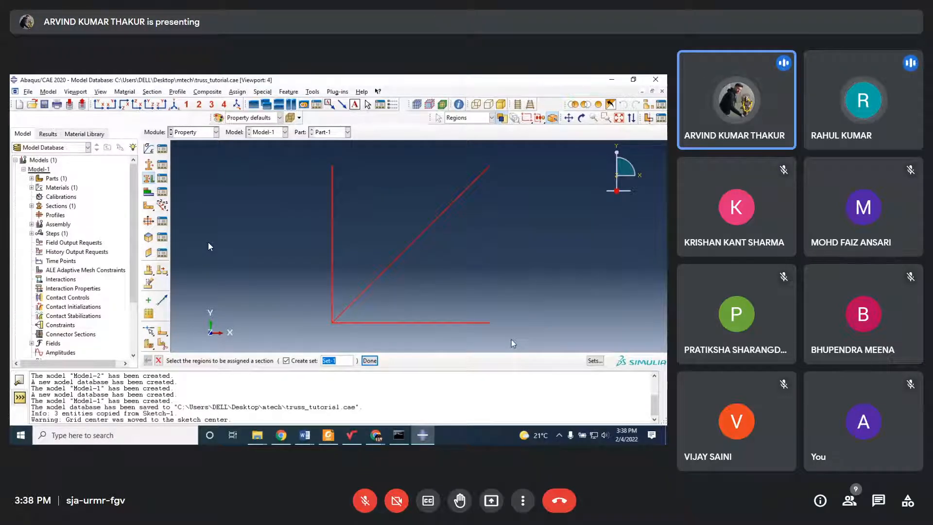
left_click(371, 361)
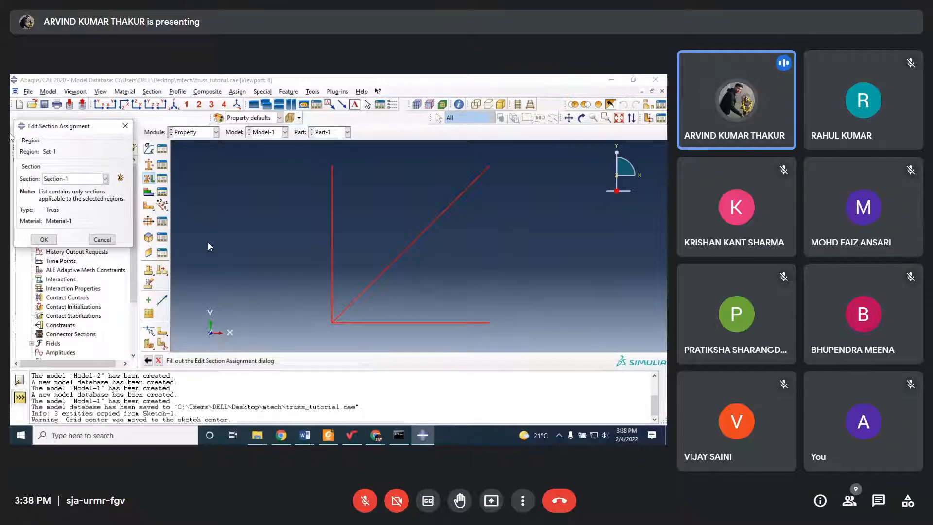
left_click(72, 180)
left_click(72, 180)
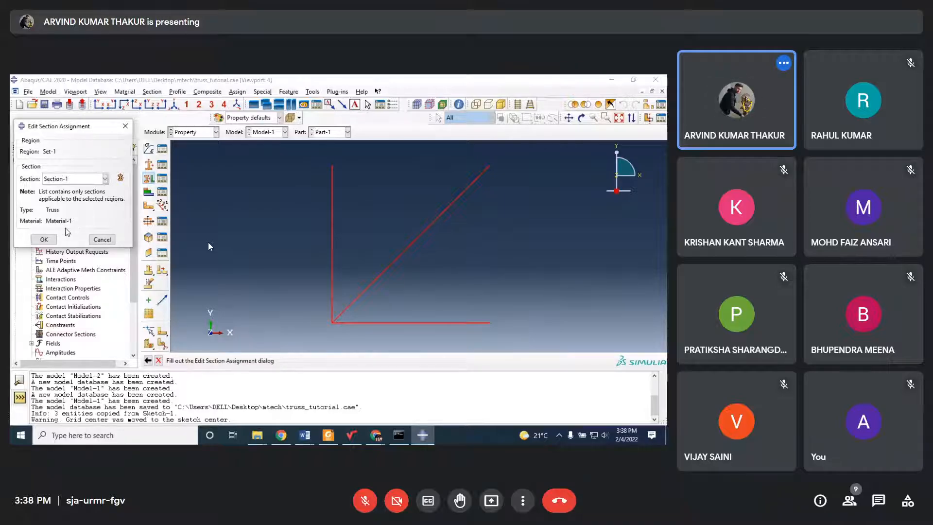
left_click(74, 179)
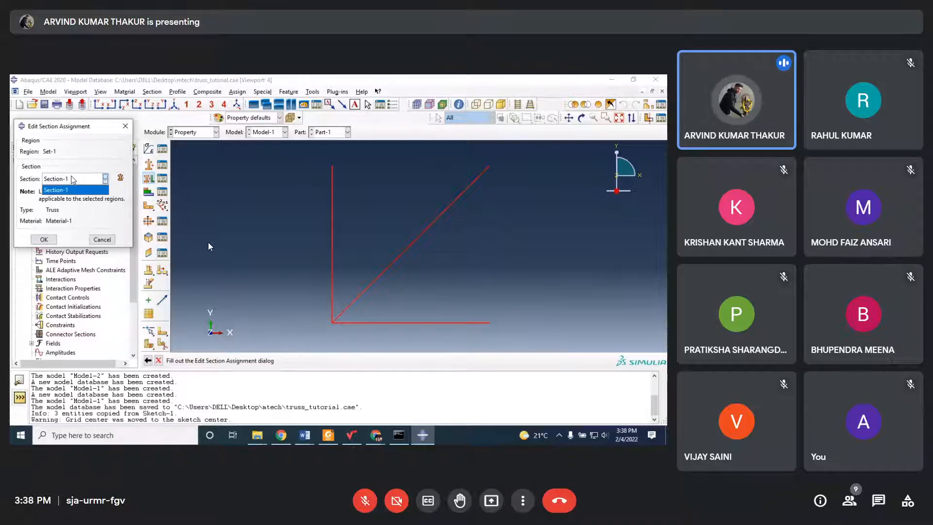
left_click(77, 179)
left_click(105, 179)
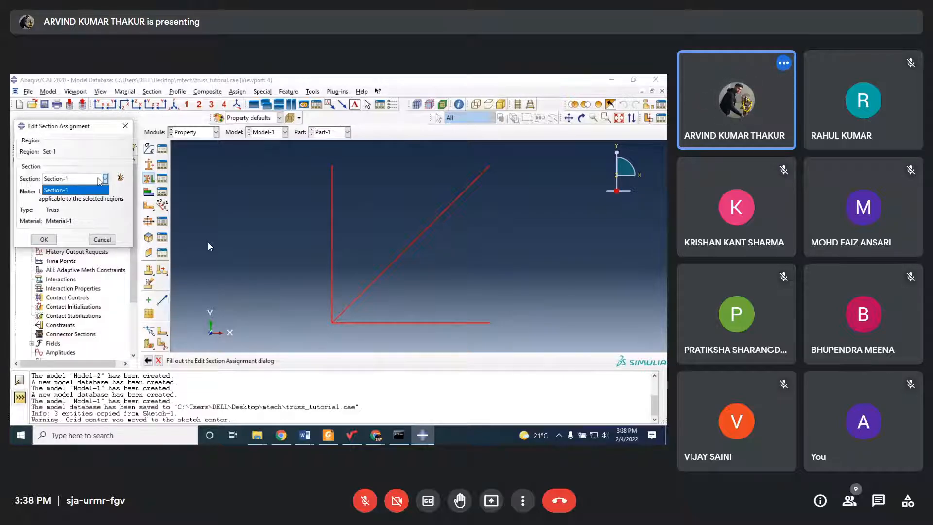
left_click(99, 178)
left_click(44, 239)
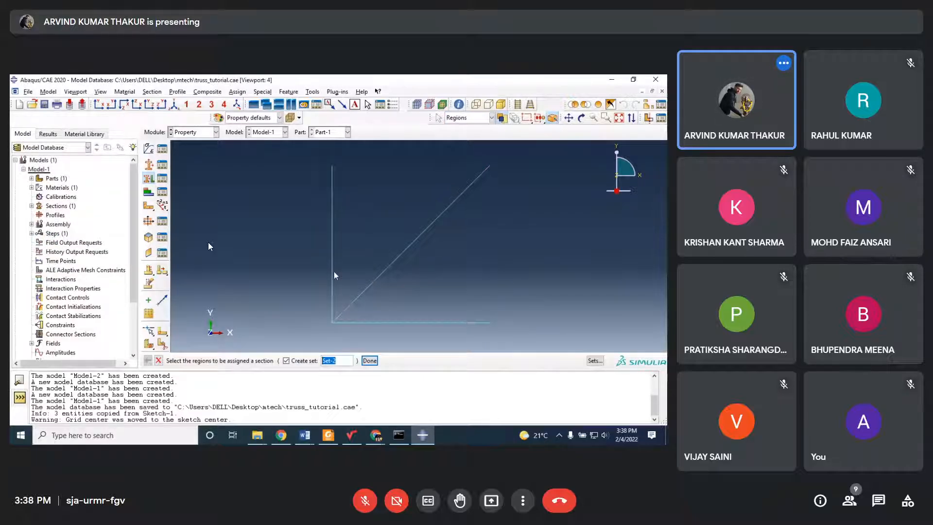
left_click(370, 361)
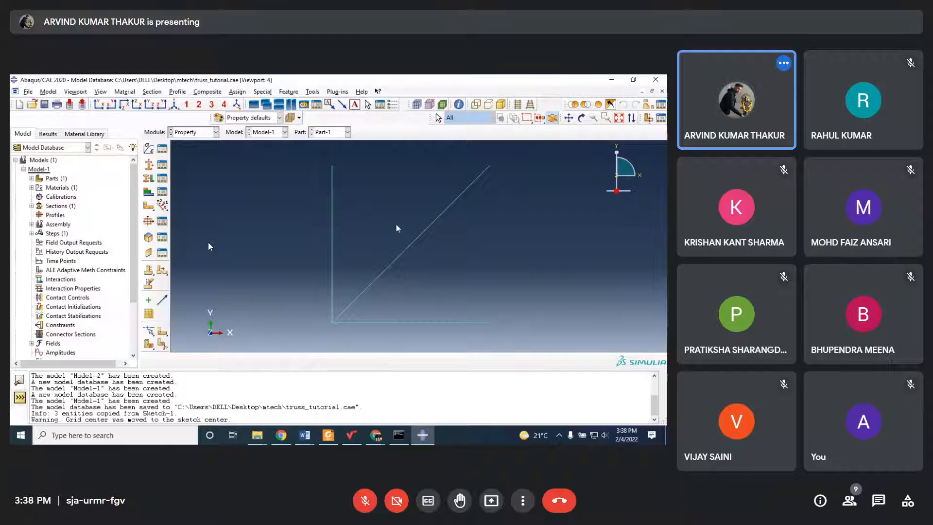
Color-code the truss in the viewport by Materials
scroll(369, 230, "down", 3)
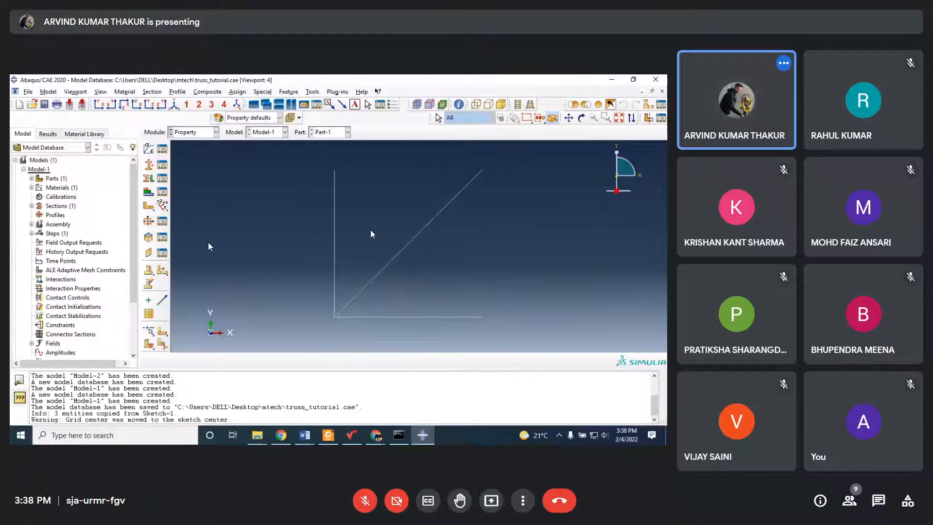
scroll(382, 300, "up", 1)
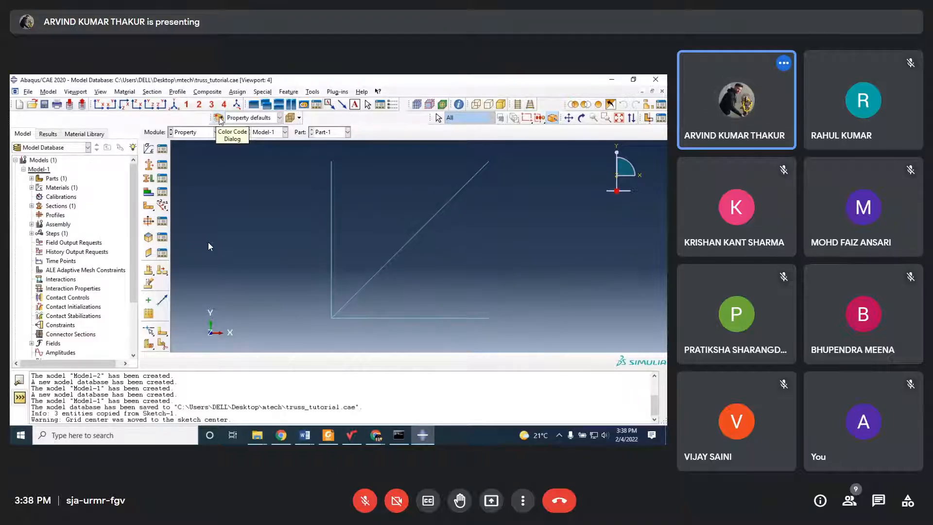
left_click(252, 120)
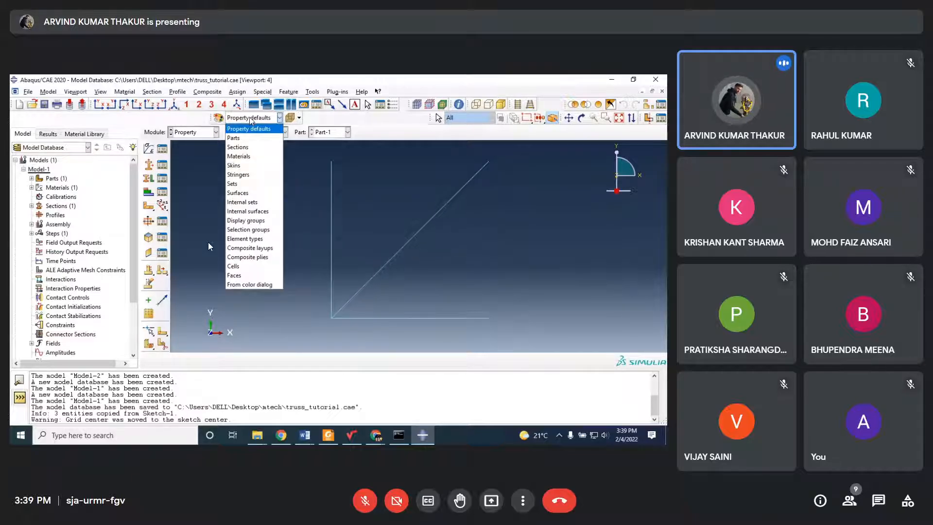
left_click(246, 155)
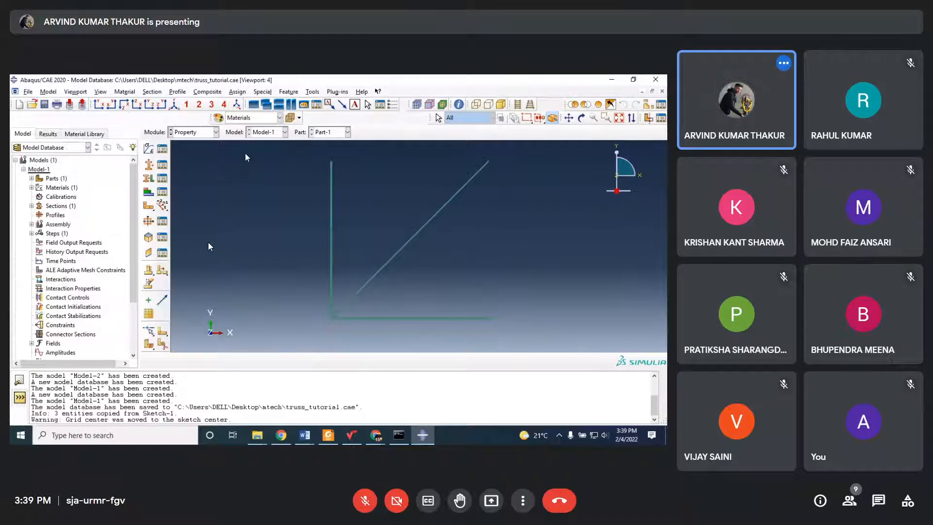
Change the color mapping of Material-1 to red and apply it to the truss display
left_click(217, 118)
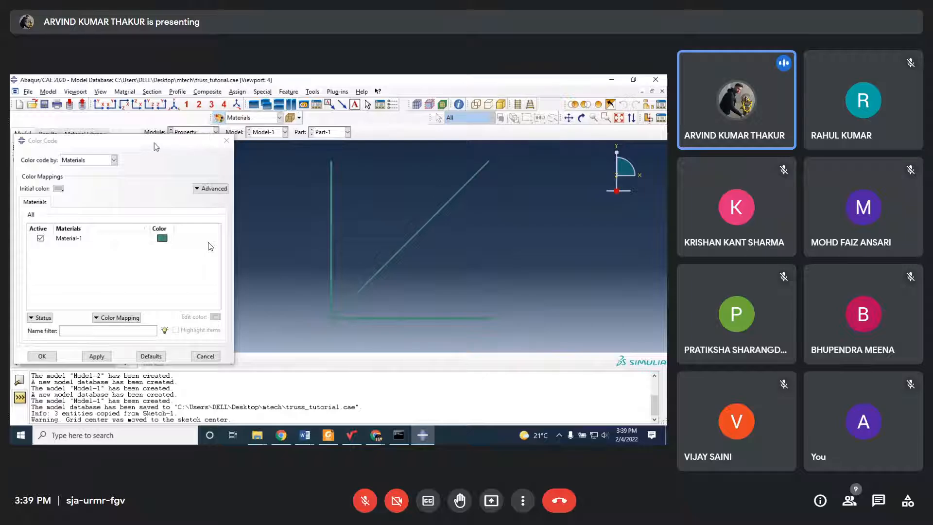
left_click_drag(157, 146, 186, 124)
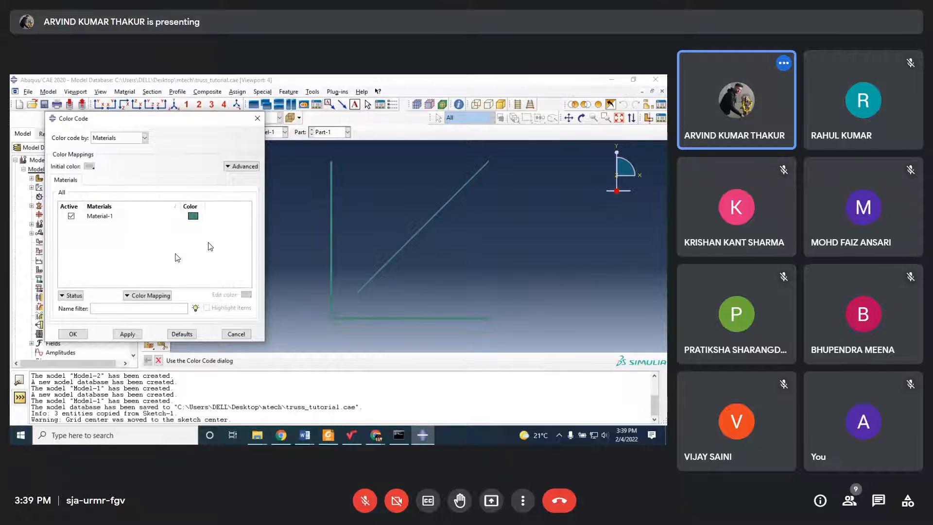
left_click_drag(174, 121, 152, 119)
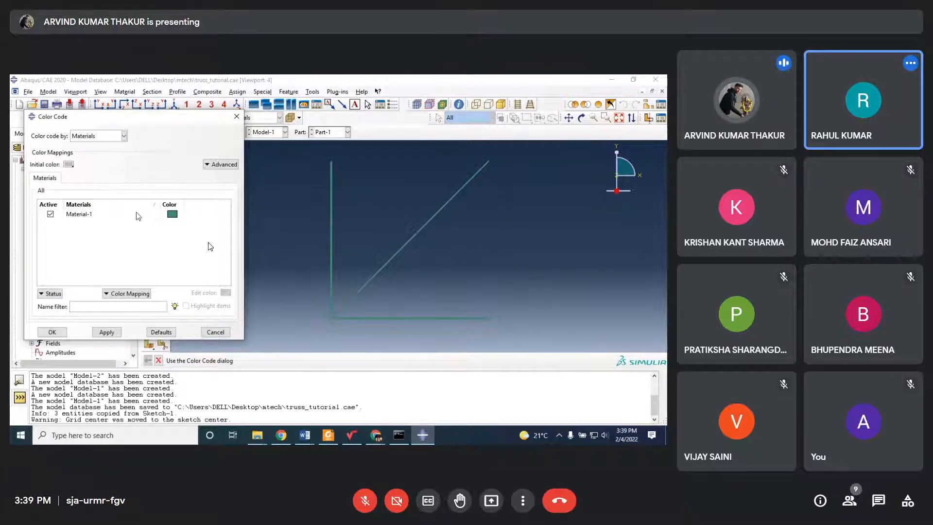
left_click_drag(132, 122, 164, 127)
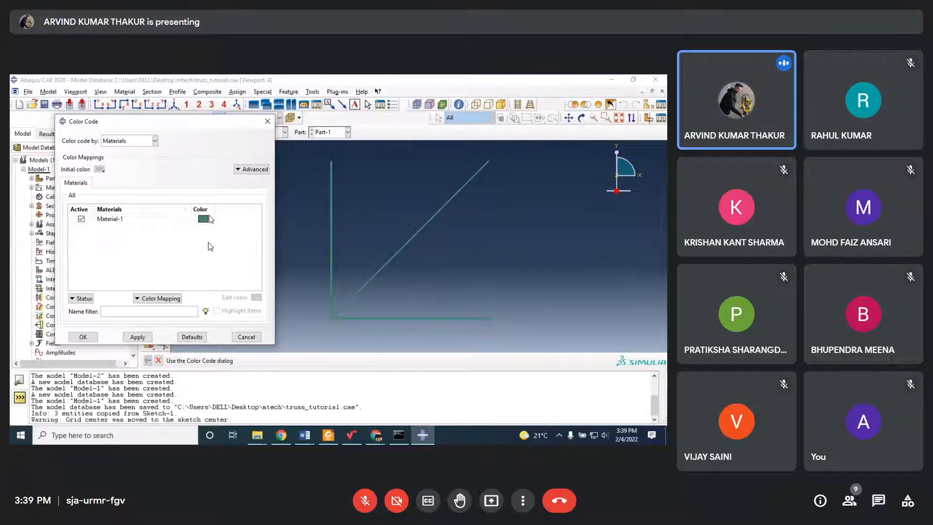
left_click(204, 221)
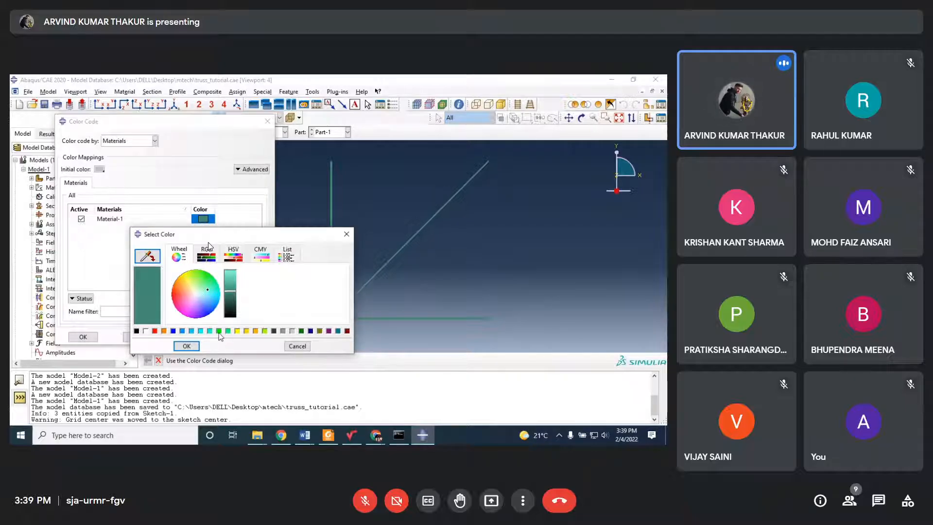
left_click(155, 331)
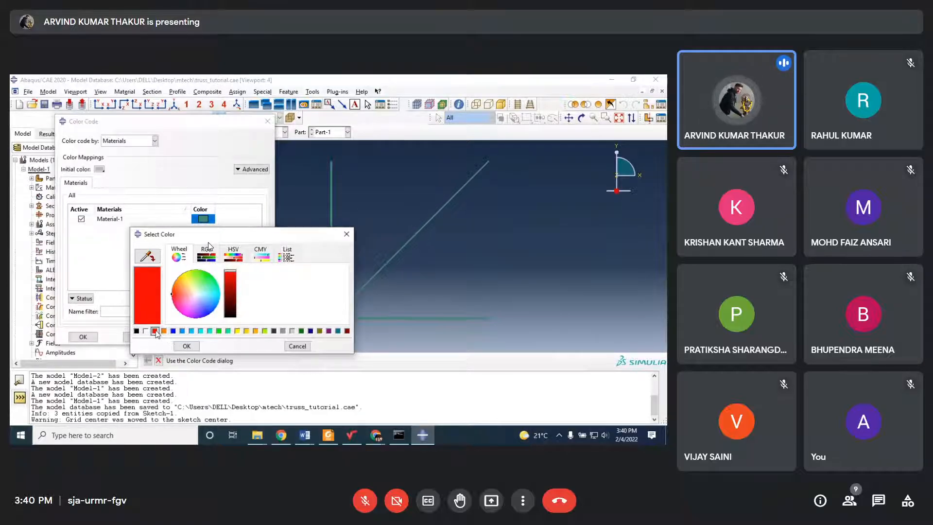
left_click(183, 345)
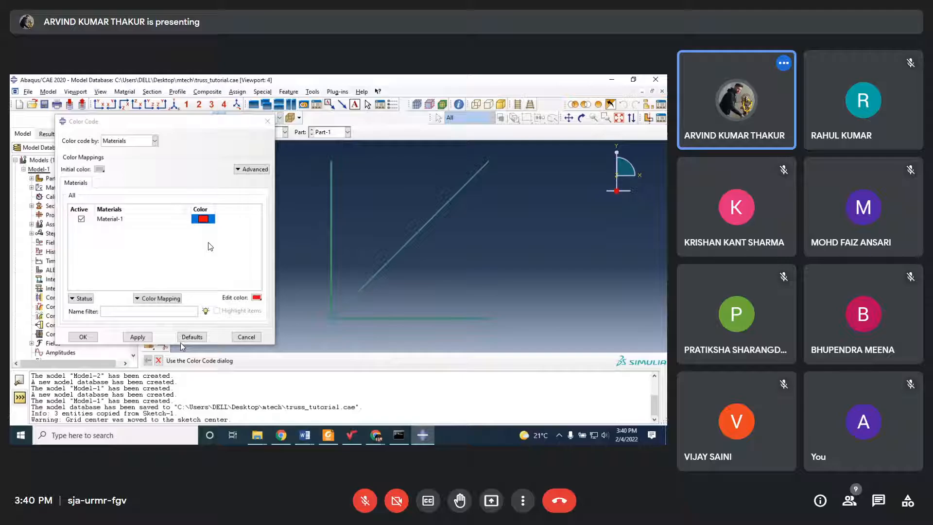
left_click(85, 337)
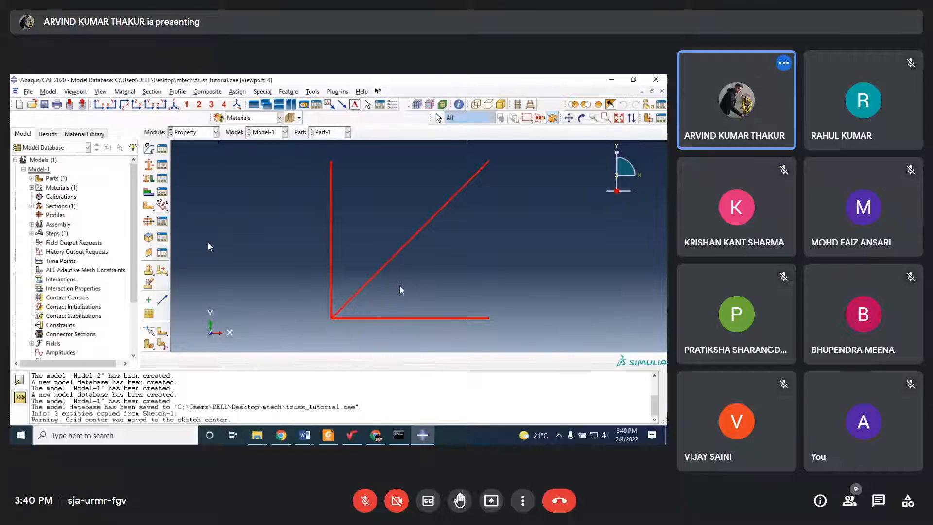
scroll(380, 278, "up", 2)
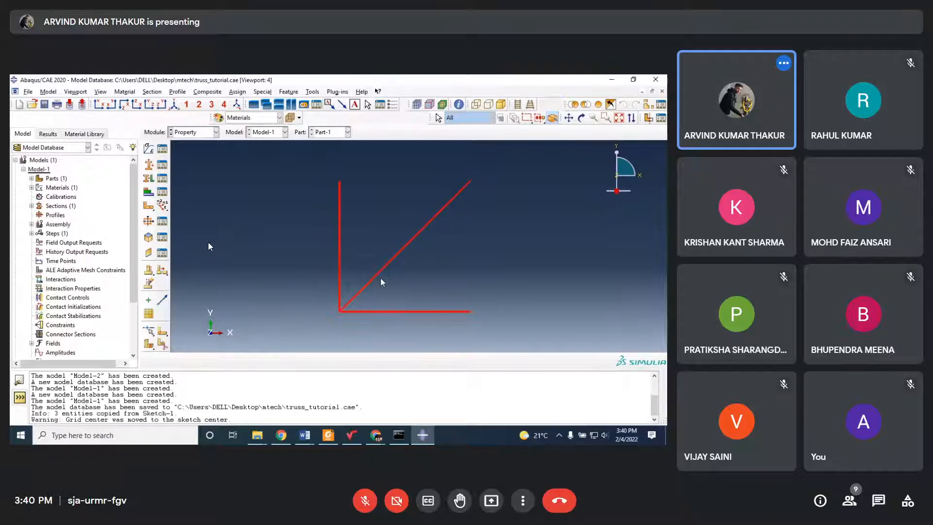
left_click(375, 435)
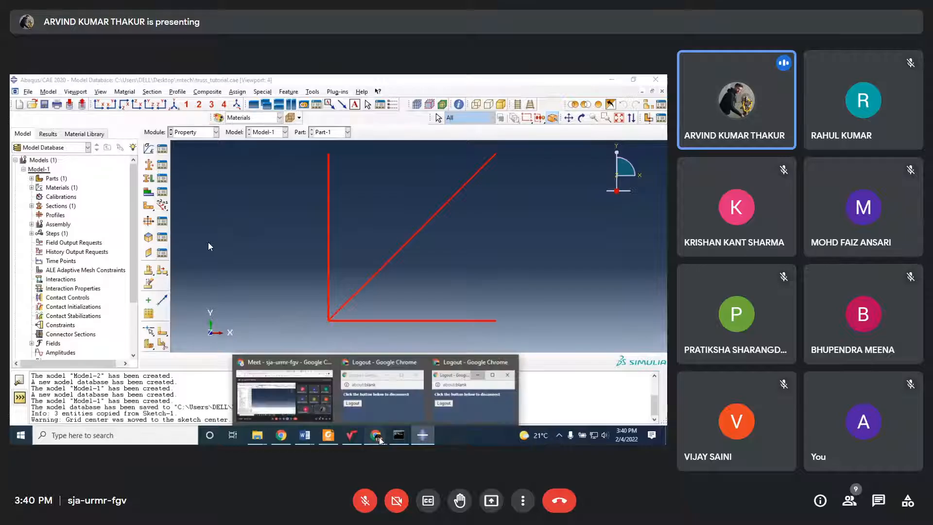
left_click(317, 400)
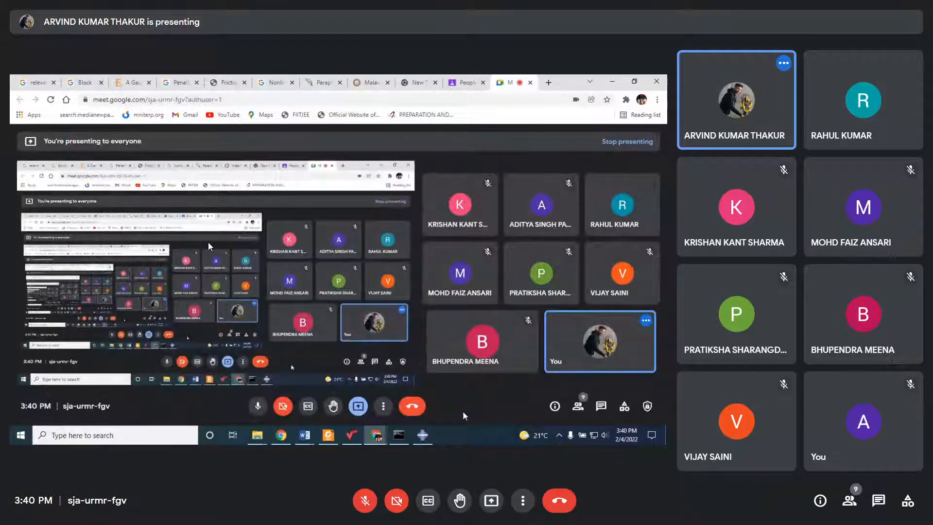
left_click(423, 434)
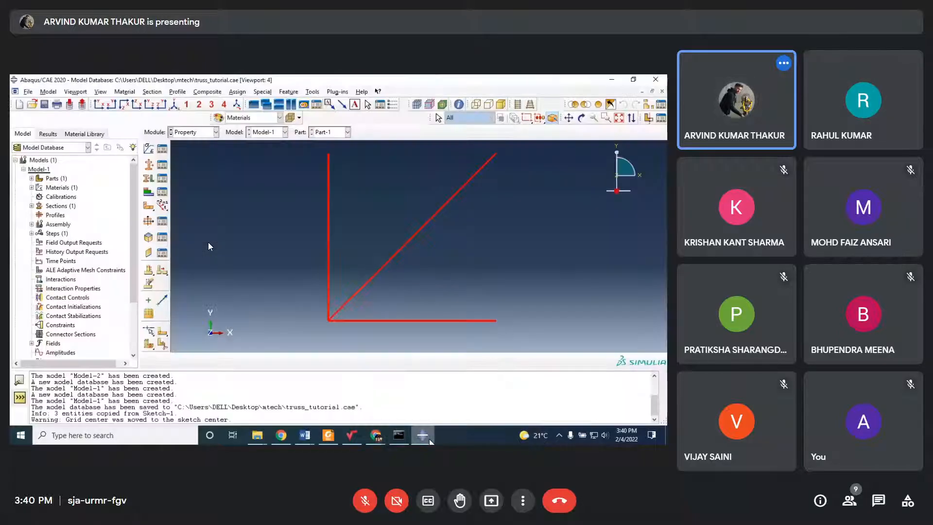
left_click(646, 359)
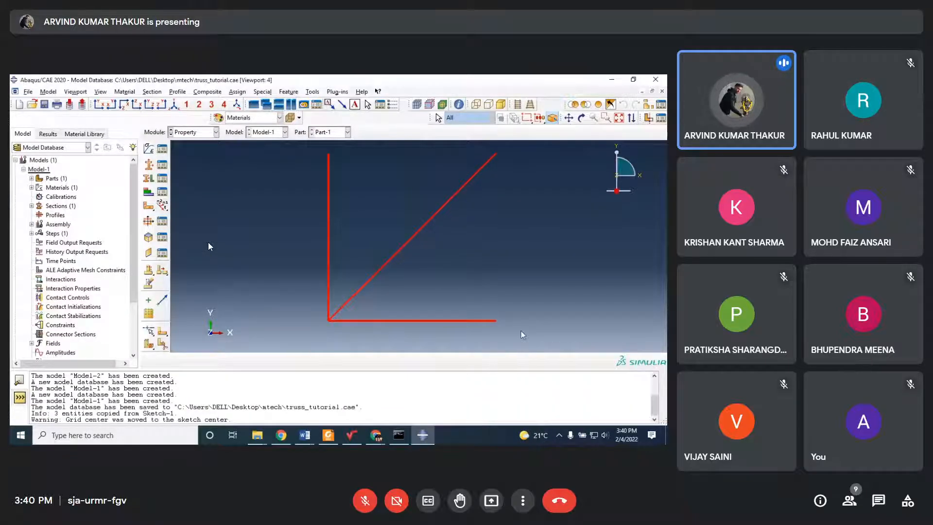
Review the Assembly instructions in the tutorial PDF, return to Abaqus/CAE and start creating a part instance in the Assembly module
left_click(328, 435)
scroll(233, 250, "down", 4)
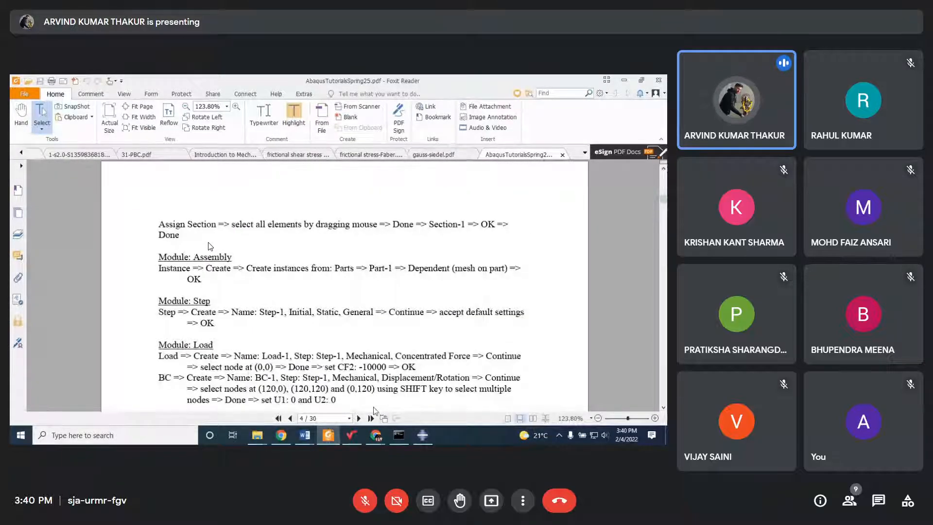
left_click(422, 435)
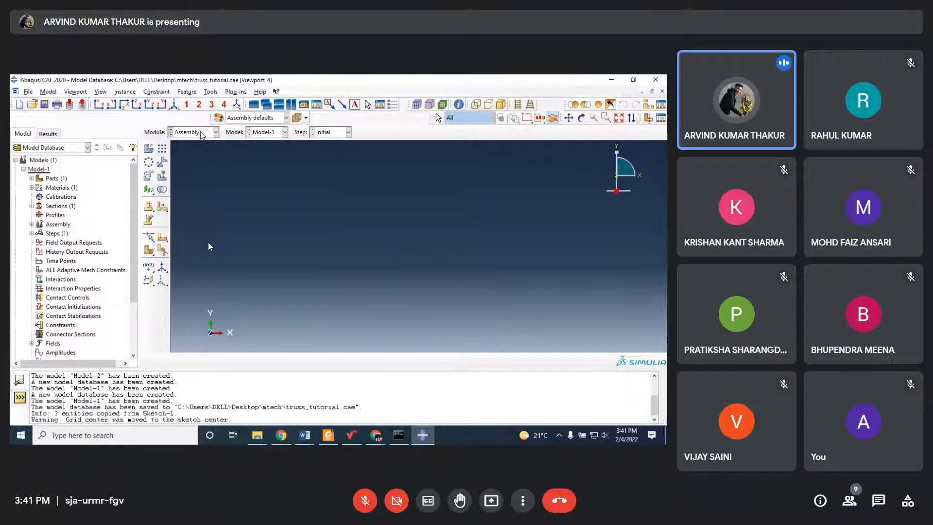
left_click(150, 150)
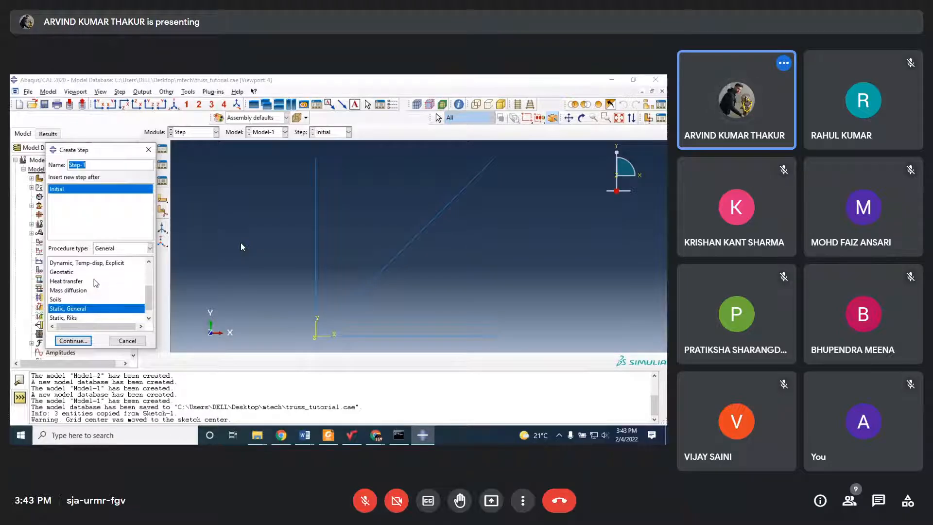
Create the Static, General step Step-1 after Initial with default settings, and return to the tutorial PDF
left_click(74, 341)
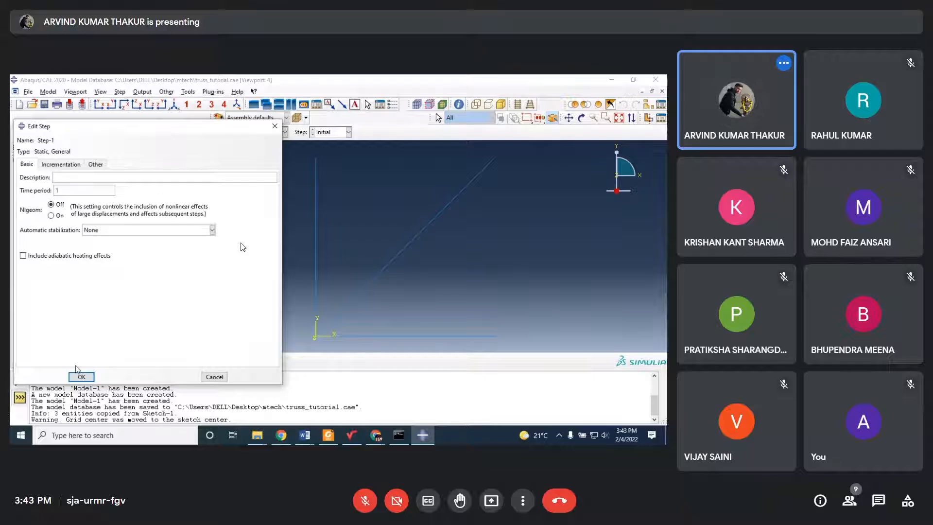
left_click(81, 376)
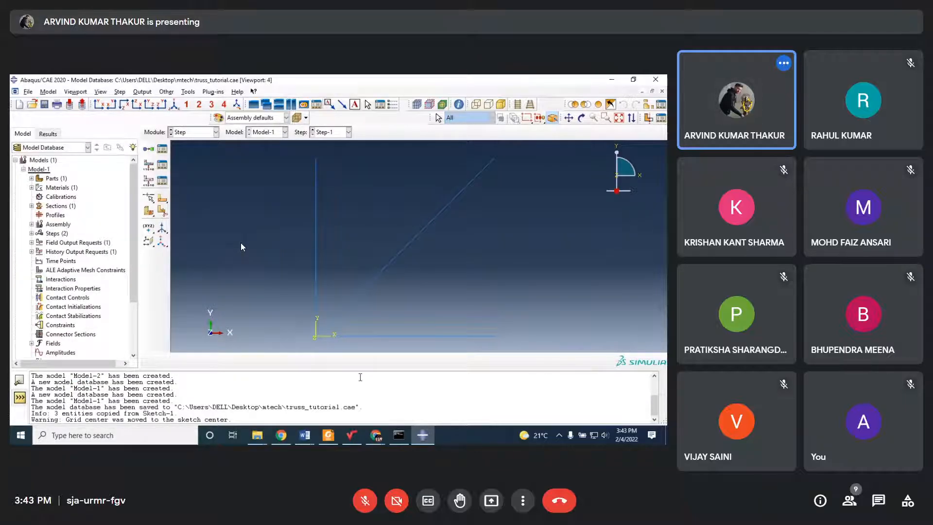
left_click(329, 434)
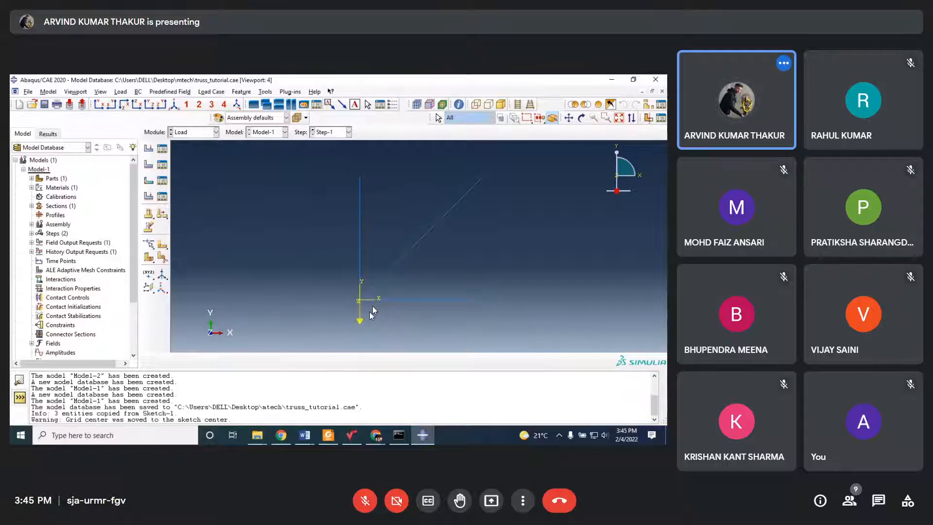
Unmute the meeting microphone briefly and mute it again
left_click(365, 500)
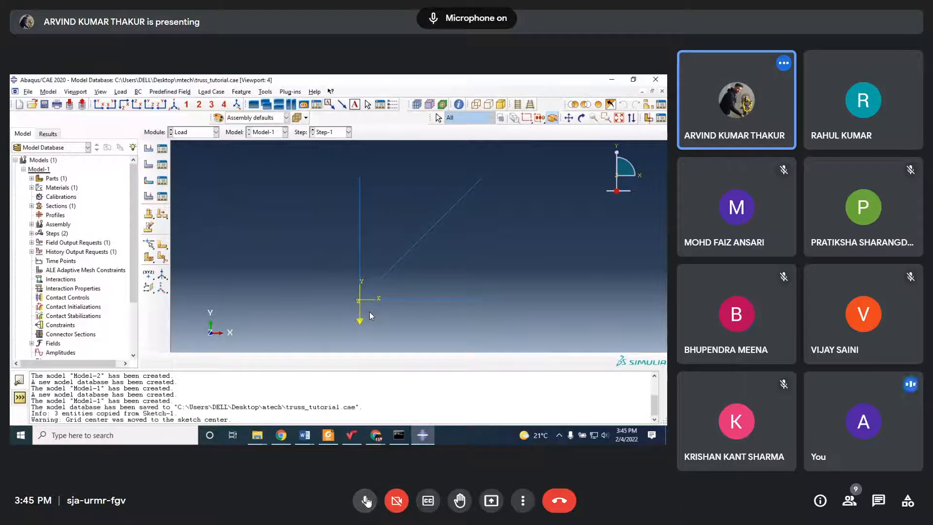
left_click(365, 500)
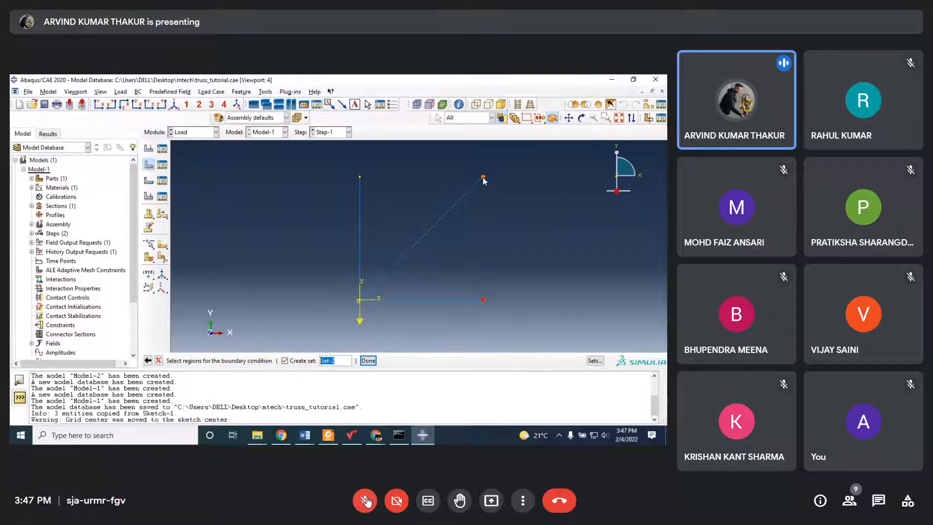
Add the vertical member's upper end to the boundary condition region Set-2, and set U1 and U2 to 0 for BC-1
left_click(360, 177, "shift")
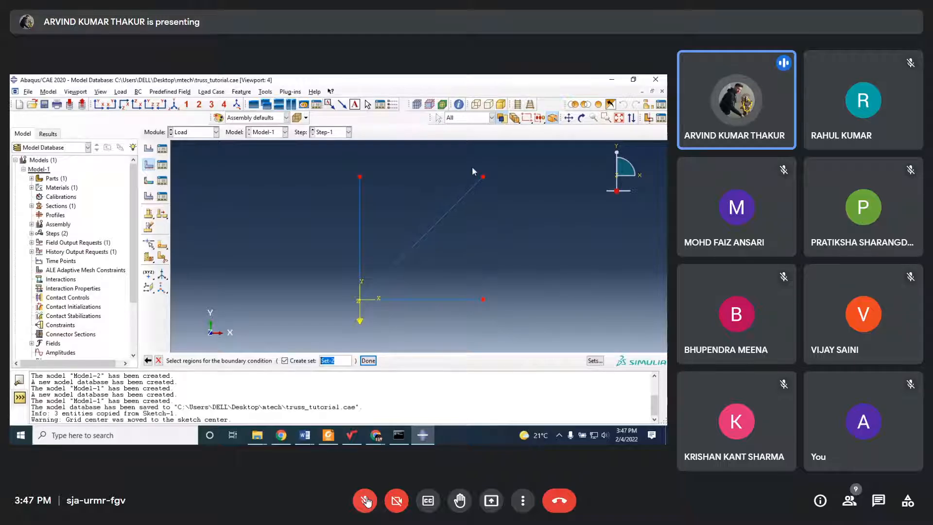
left_click(368, 360)
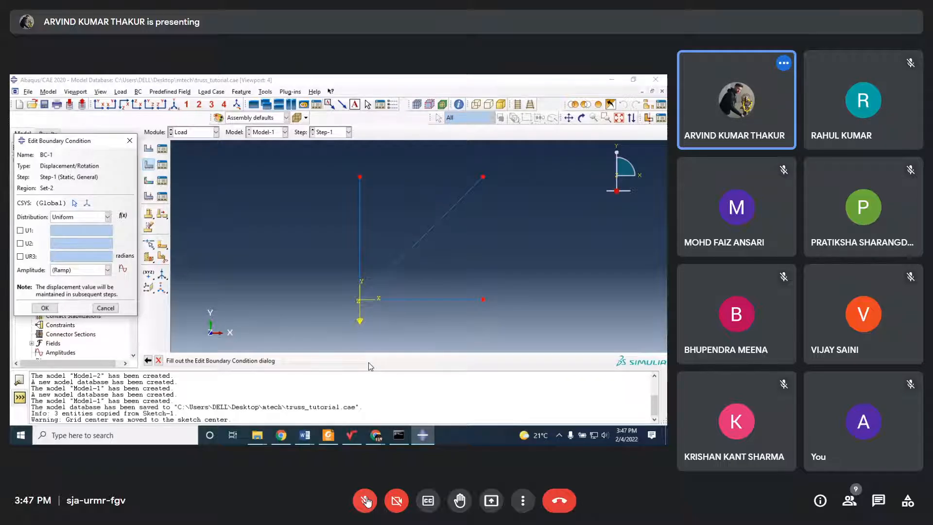
left_click(21, 230)
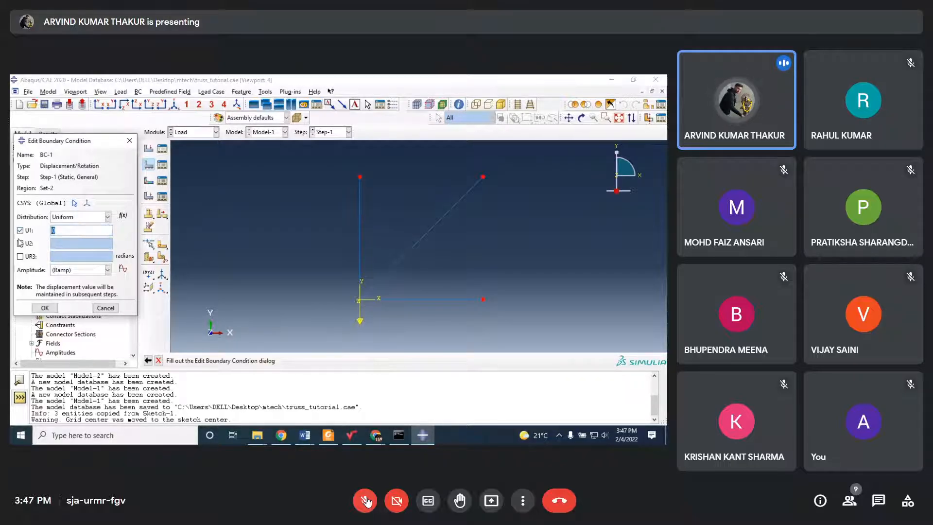
left_click(21, 244)
left_click(64, 242)
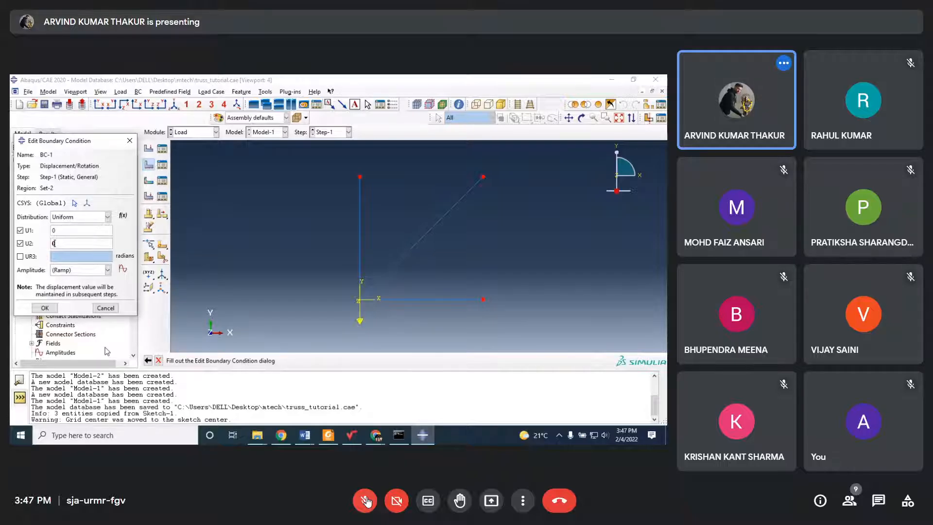
Turn the meeting microphone on to speak three times, muting it again each time
left_click(366, 501)
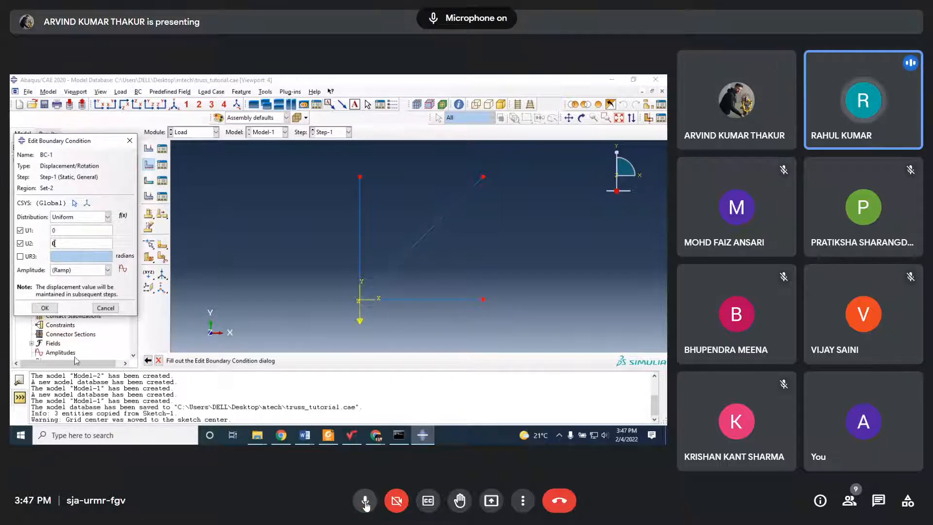
left_click(365, 501)
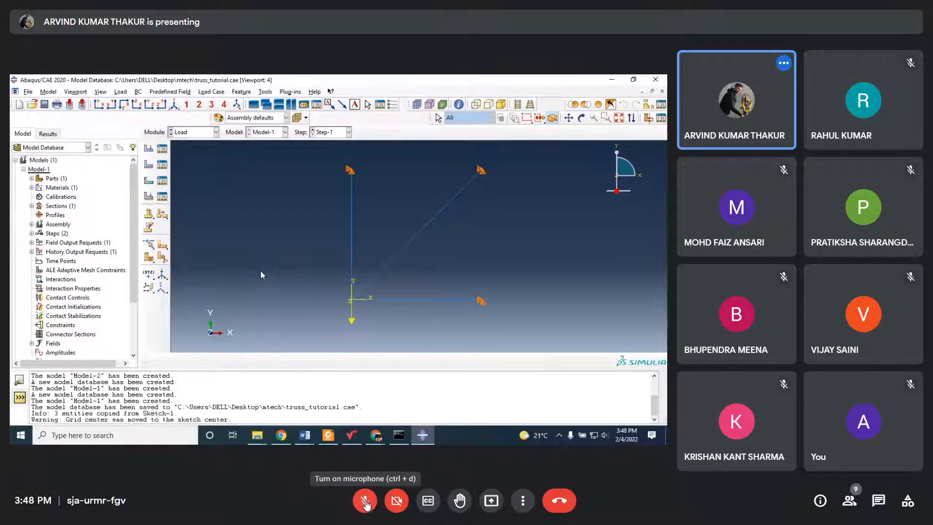
left_click(365, 502)
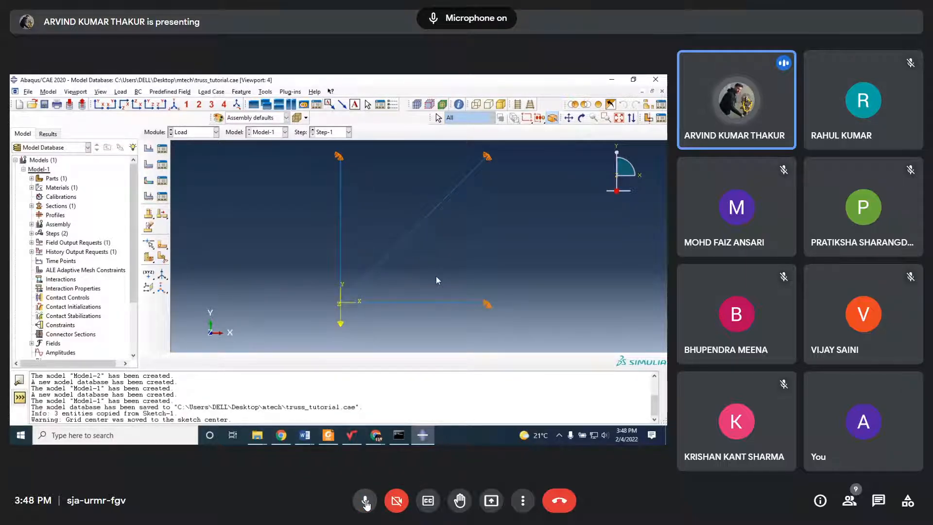
left_click(366, 503)
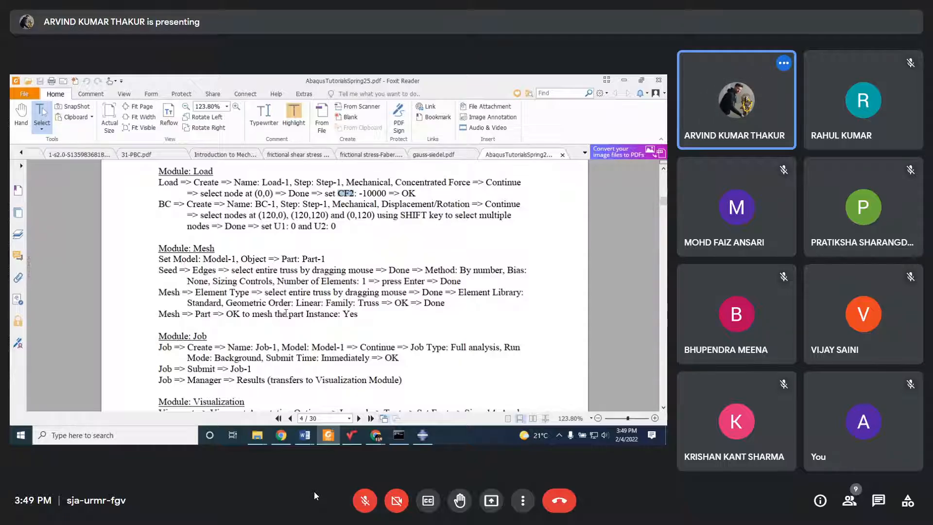
left_click(367, 508)
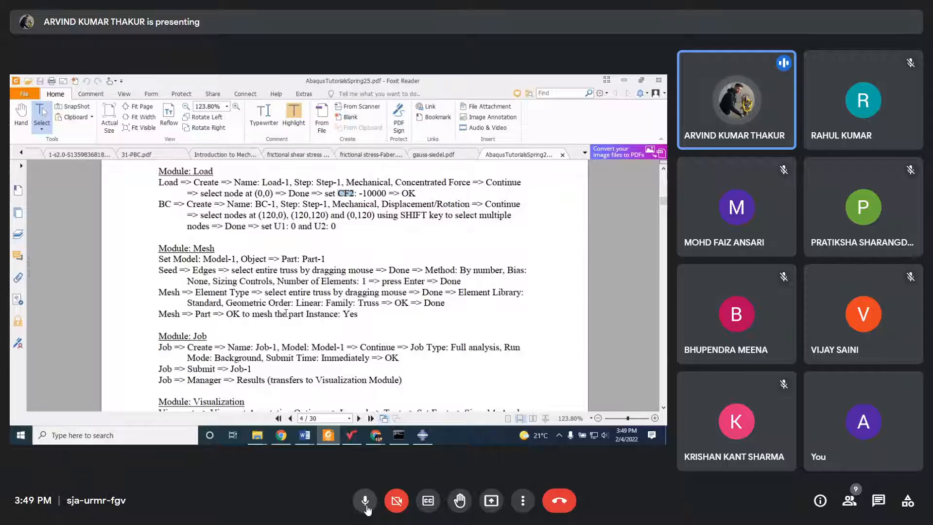
left_click(367, 508)
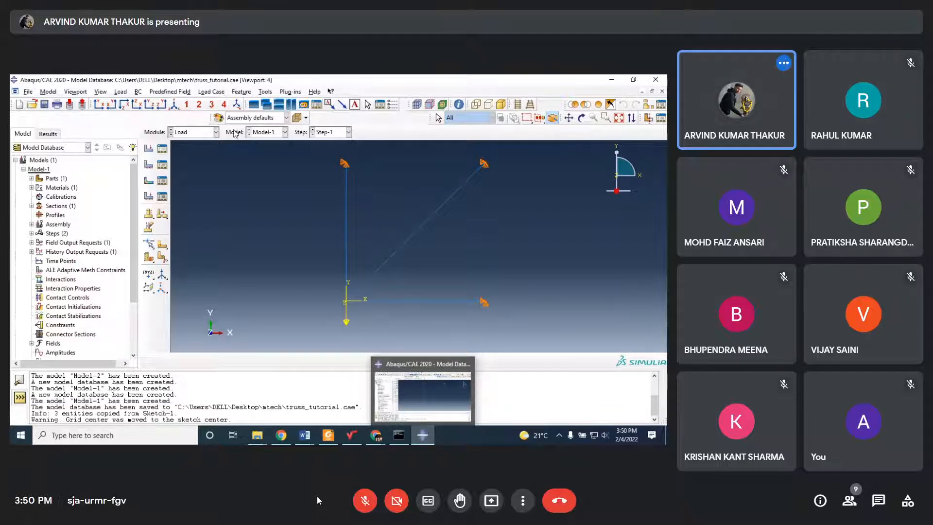
Switch to the Mesh module and highlight the "Seed => Edges" instruction in the tutorial PDF
left_click(195, 133)
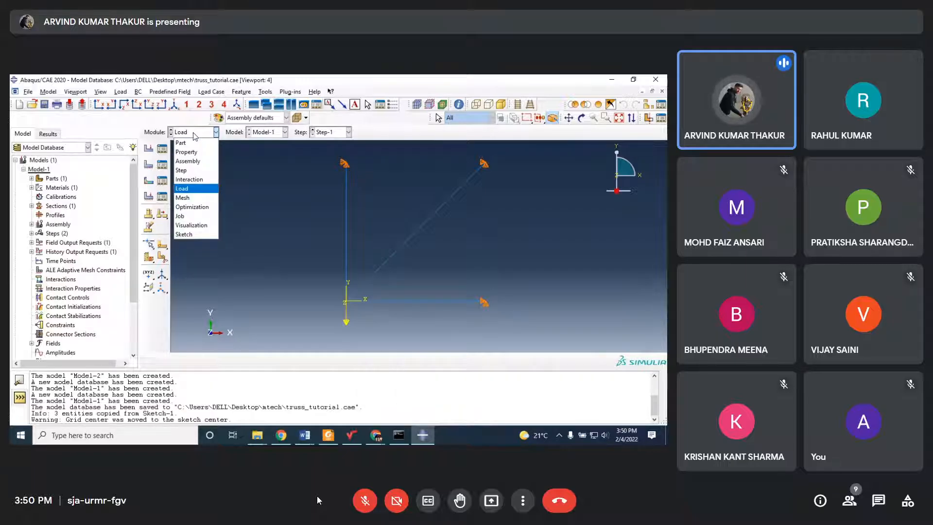
left_click(189, 198)
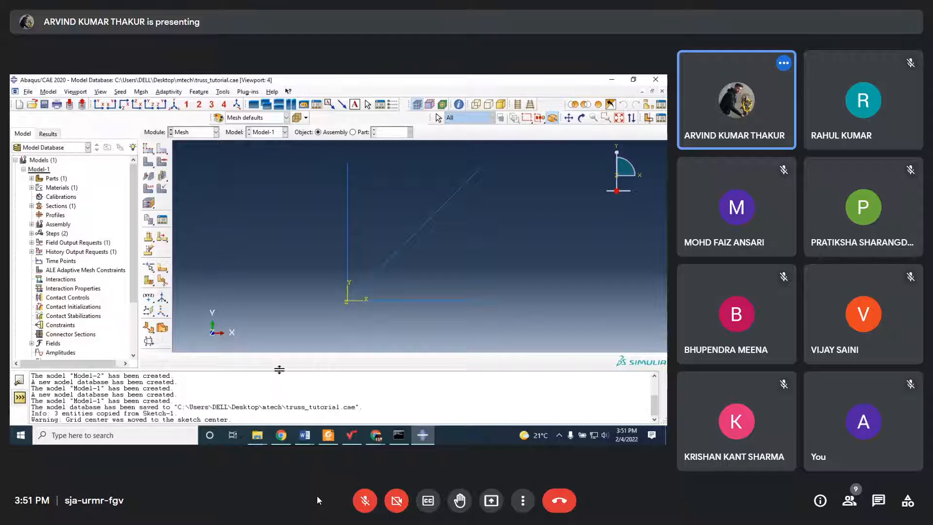
left_click(328, 435)
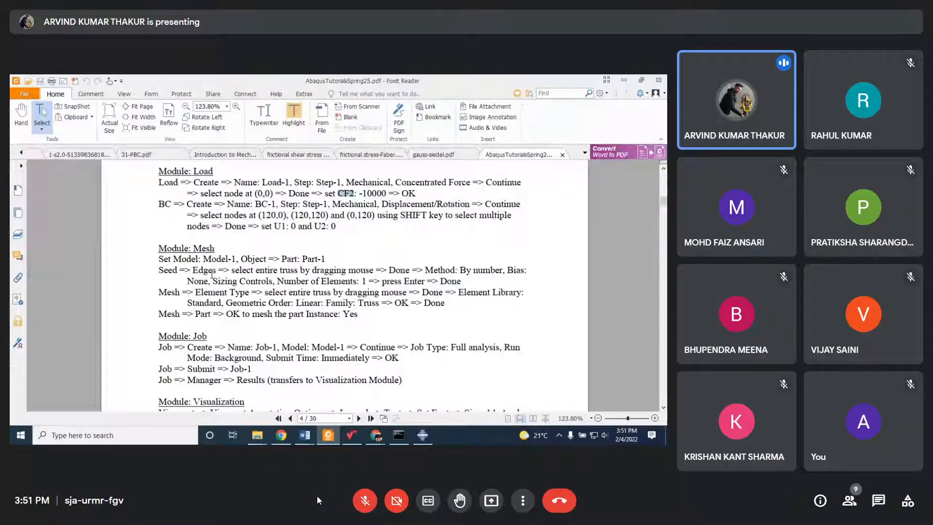
left_click_drag(158, 270, 220, 272)
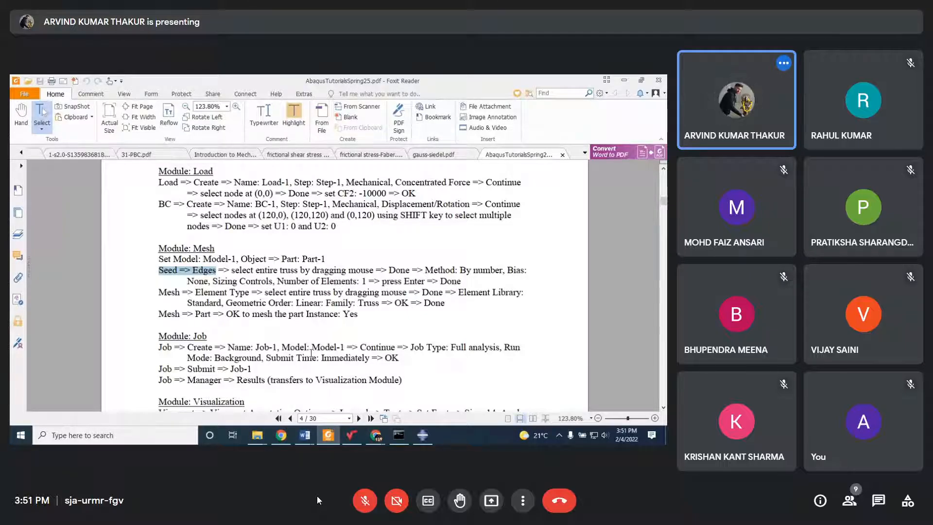
Return to Abaqus/CAE and try to seed the edges of the dependent truss instance in the assembly
left_click(423, 435)
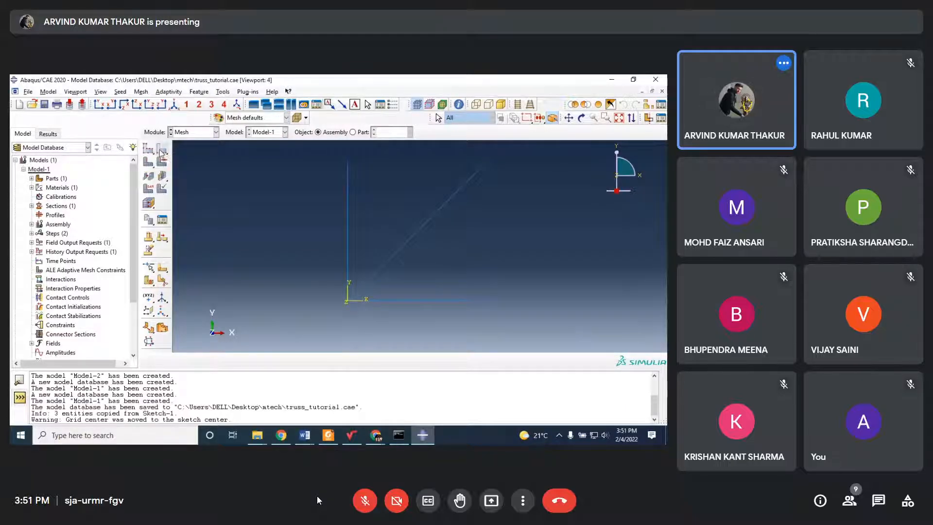
left_click(162, 151)
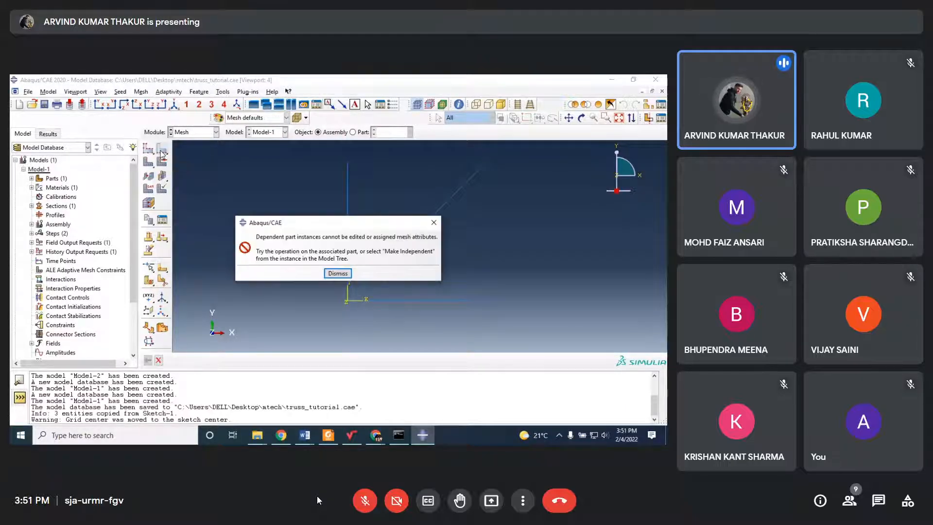
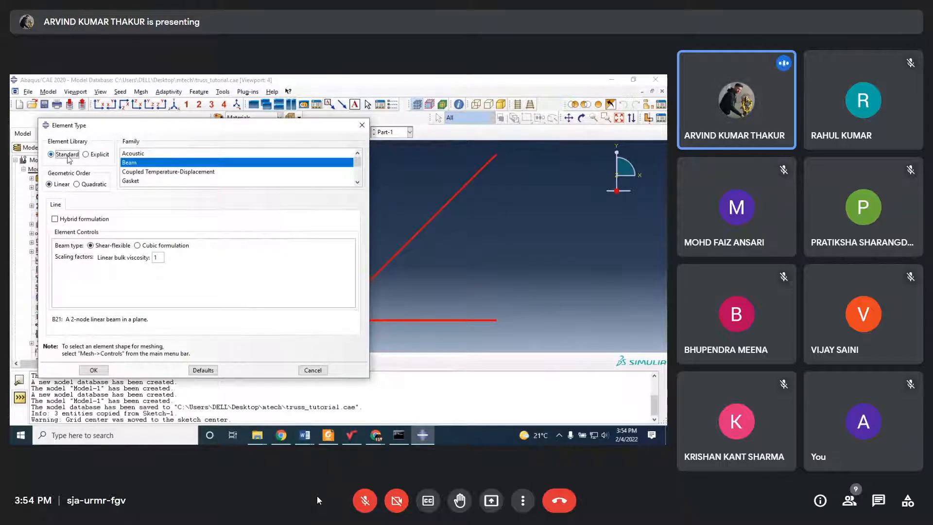
Check the tutorial's element type settings, then assign the Standard, Linear element type from the Truss family to Part-1
left_click(328, 435)
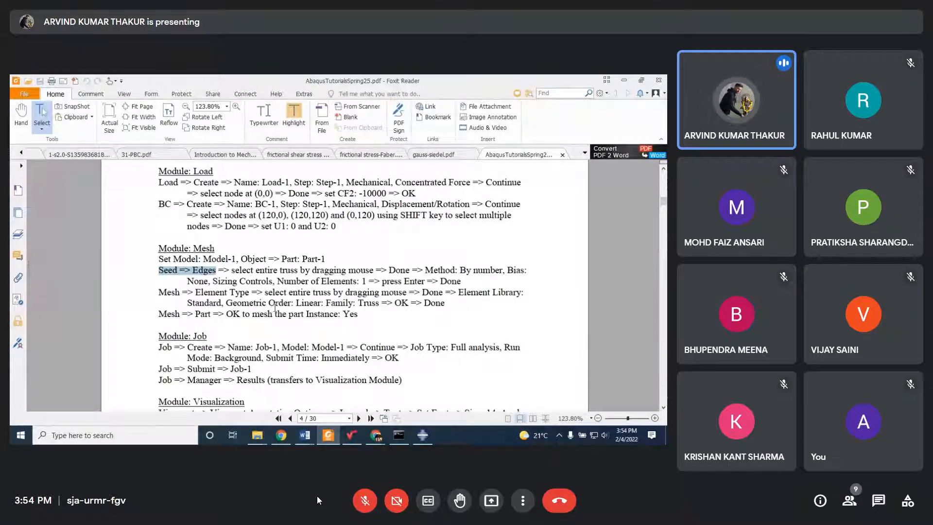
left_click(422, 435)
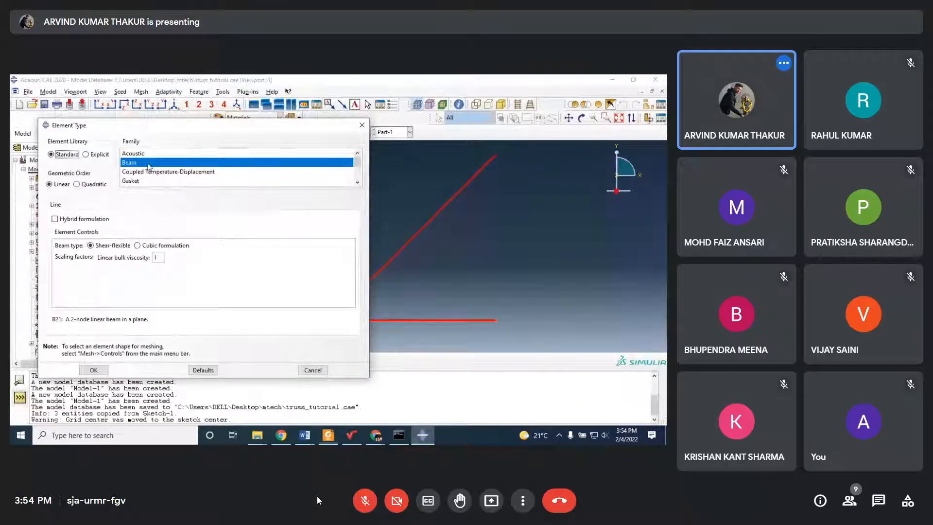
scroll(149, 166, "down", 1)
scroll(149, 167, "down", 2)
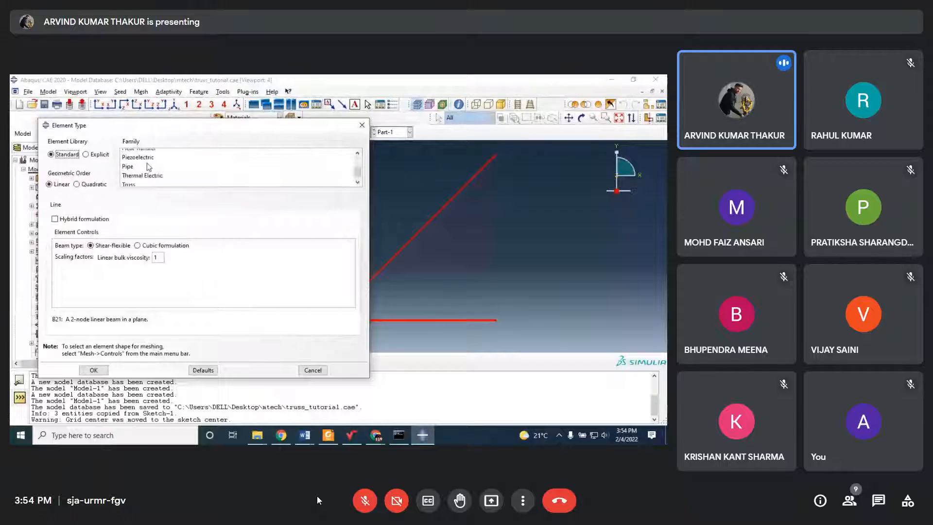
left_click(130, 181)
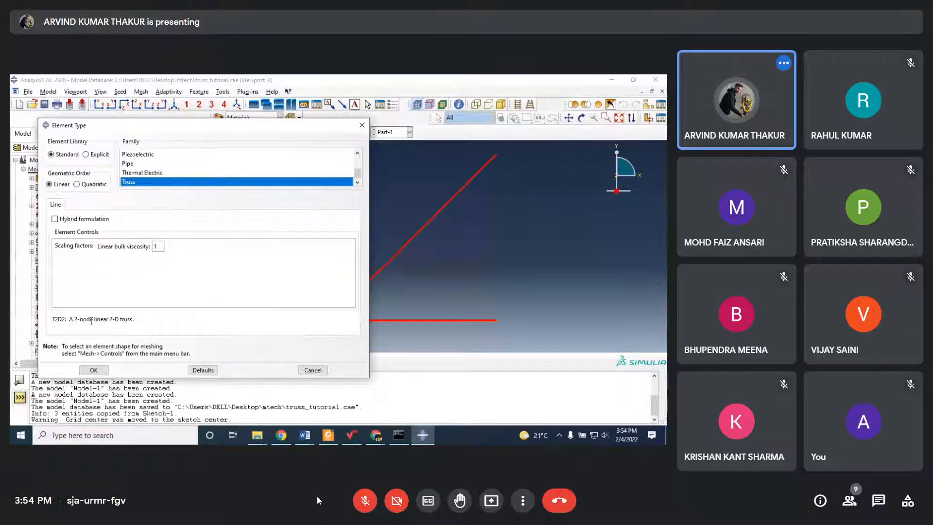
left_click_drag(71, 319, 143, 321)
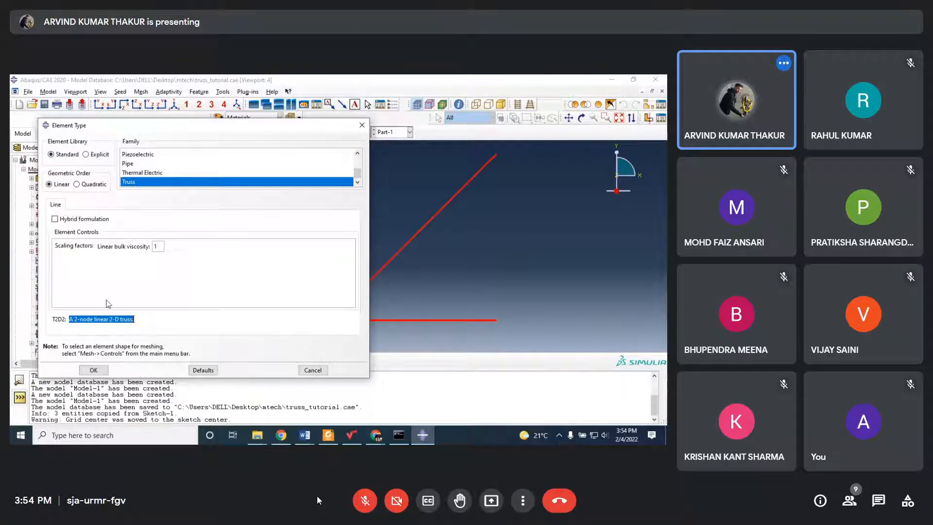
left_click_drag(71, 318, 149, 323)
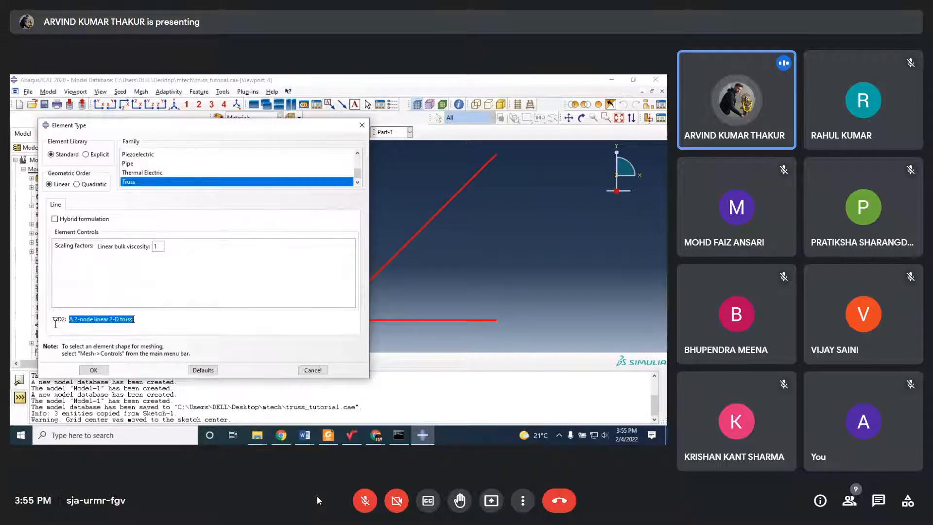
left_click(90, 369)
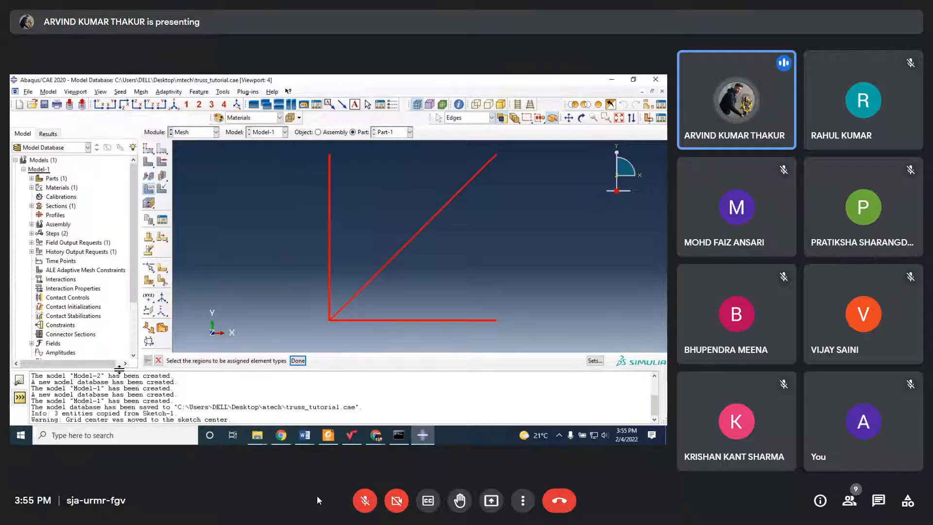
left_click(297, 361)
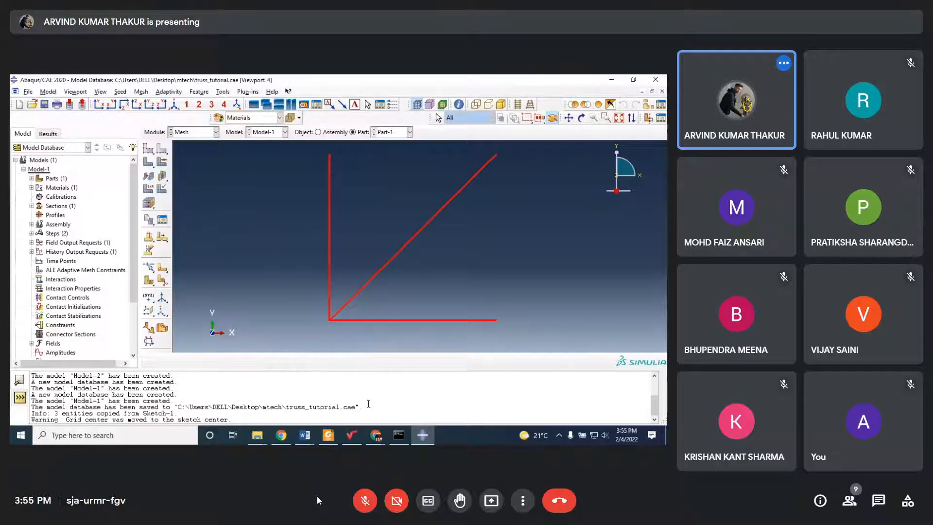
Switch to the tutorial PDF and review the instruction for meshing the part
left_click(326, 436)
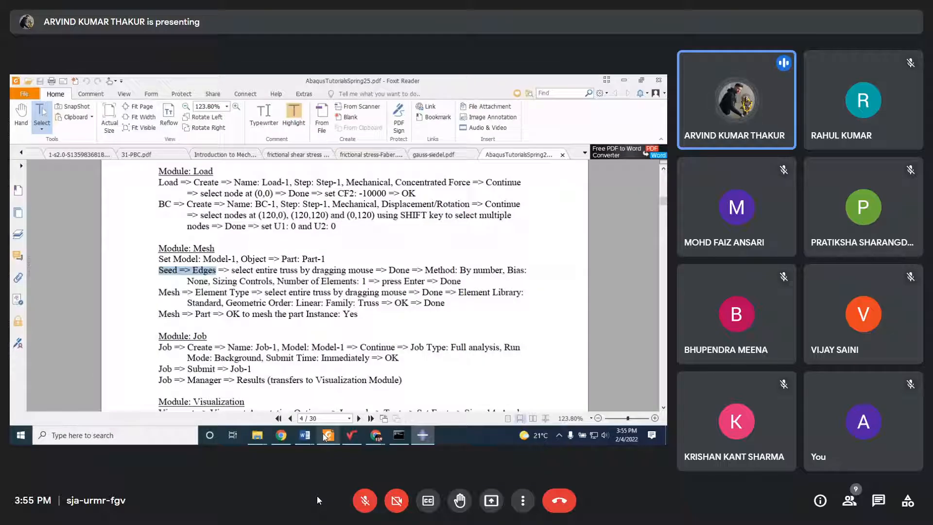
left_click(282, 315)
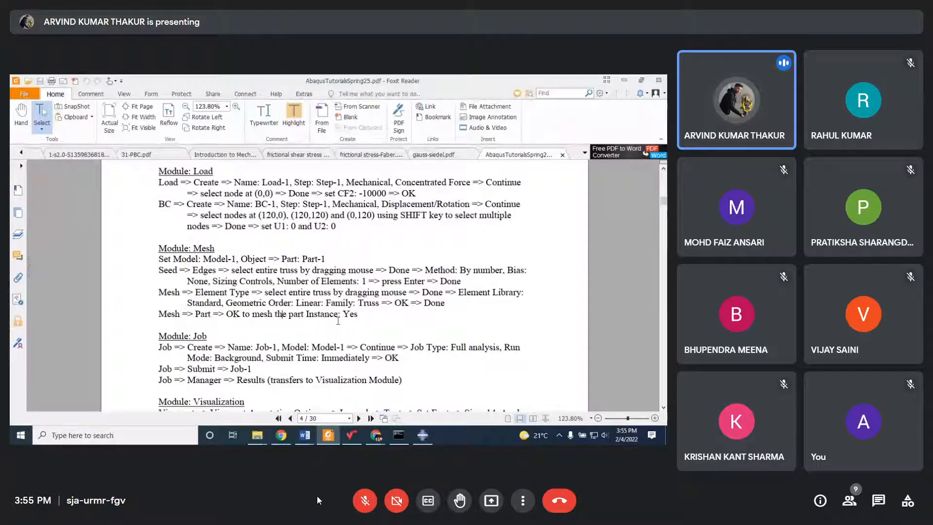
Return to Abaqus/CAE, then switch to the Google Meet call window in Chrome and toggle the presenter's microphone
left_click(421, 436)
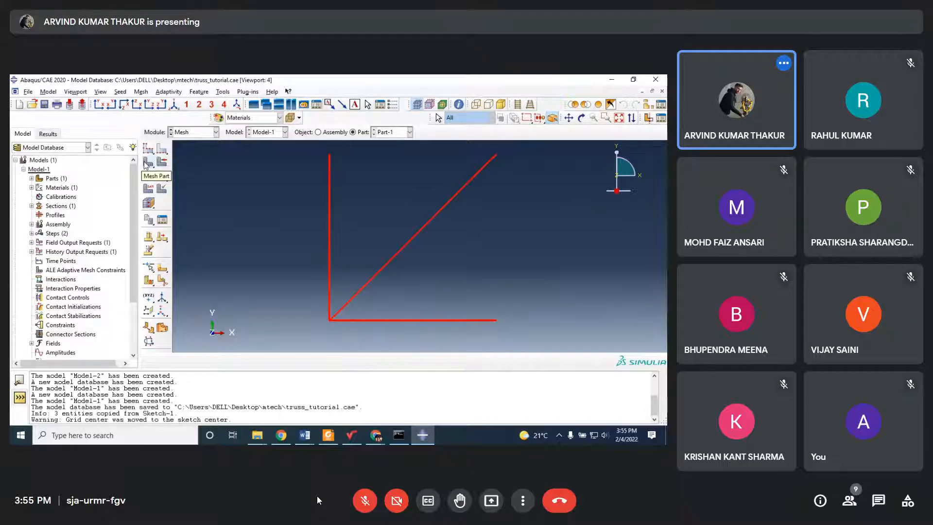
left_click(375, 436)
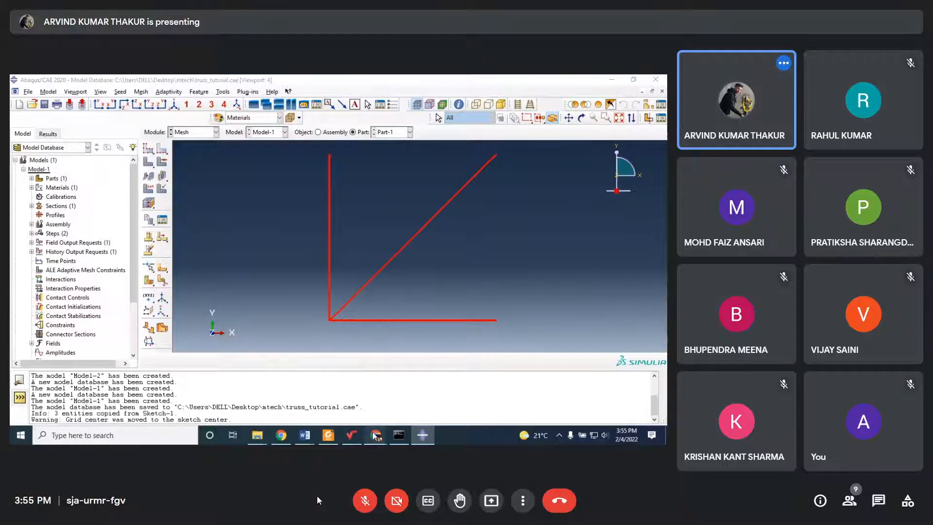
left_click(323, 380)
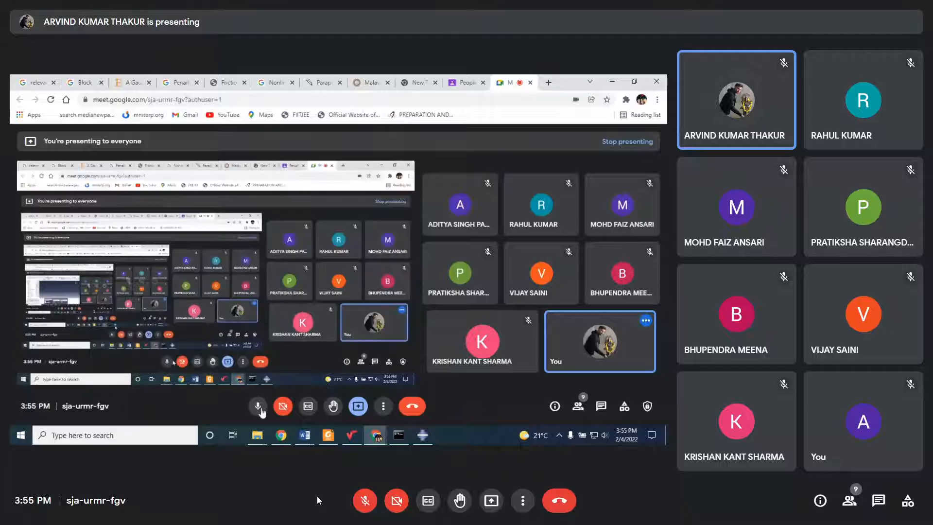
left_click(259, 409)
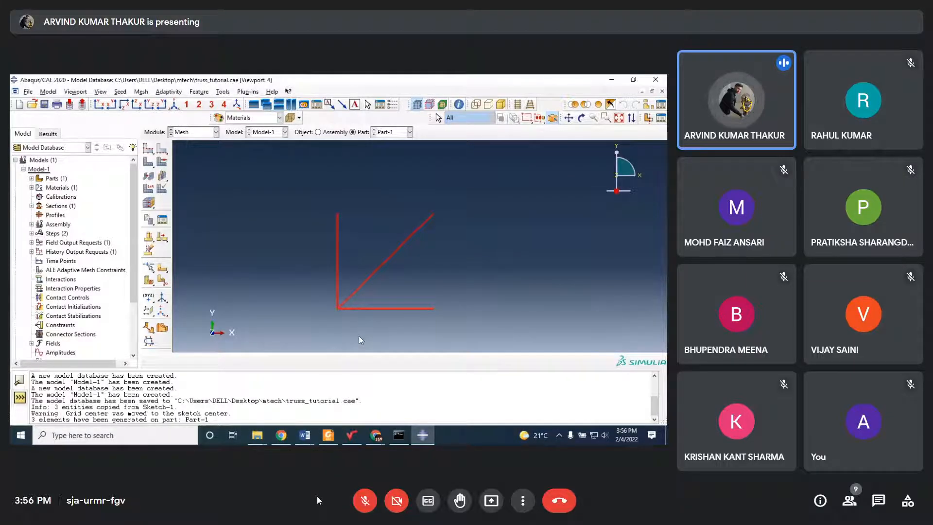
In the Job module, create job Job-1 from Model-1 as a full analysis with background run mode and immediate submission
left_click(202, 134)
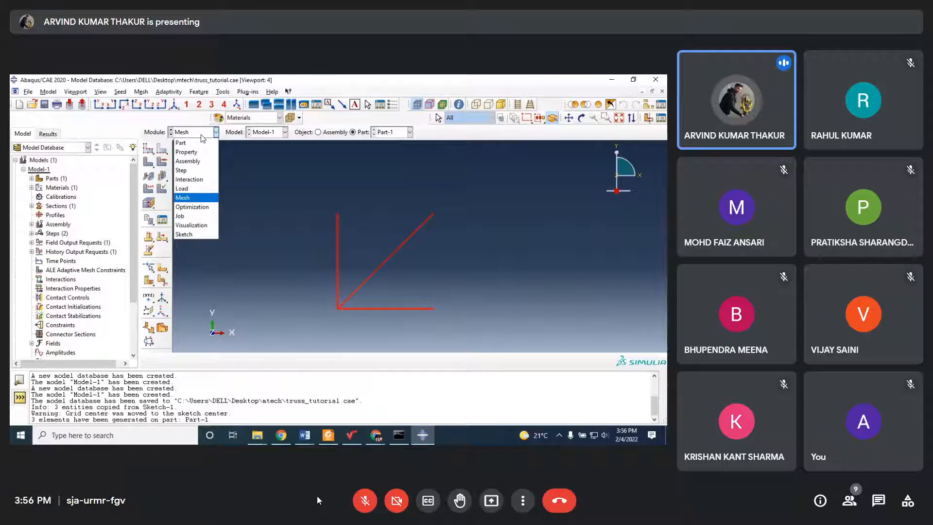
left_click(191, 216)
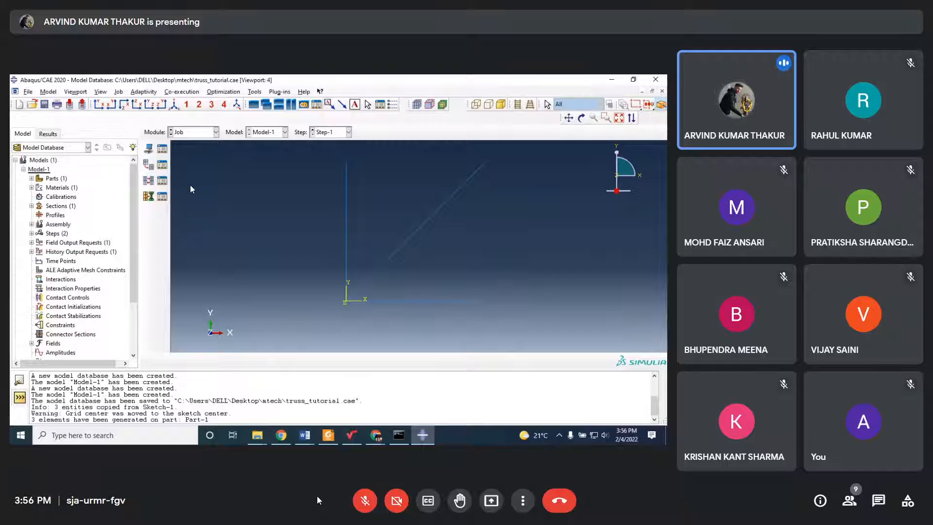
left_click(189, 135)
left_click(186, 215)
left_click(148, 148)
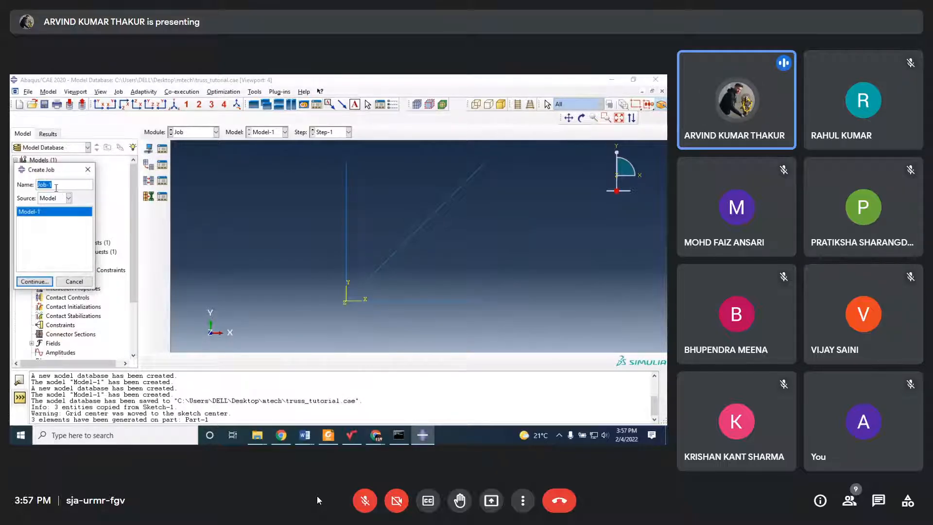
left_click(56, 186)
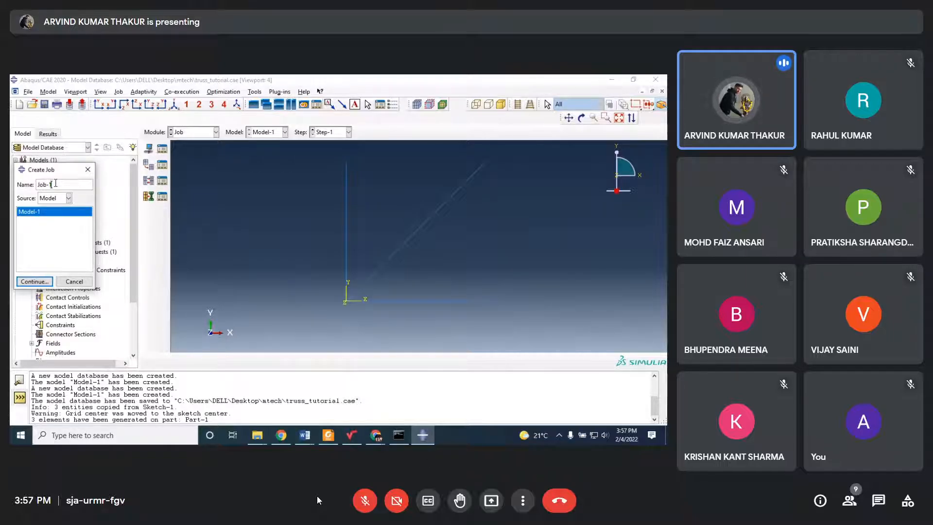
left_click(38, 214)
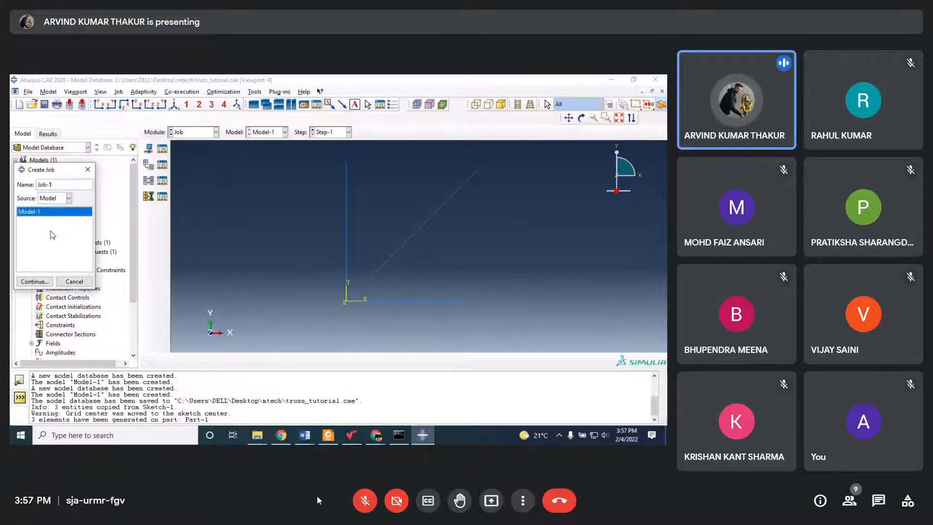
left_click(68, 198)
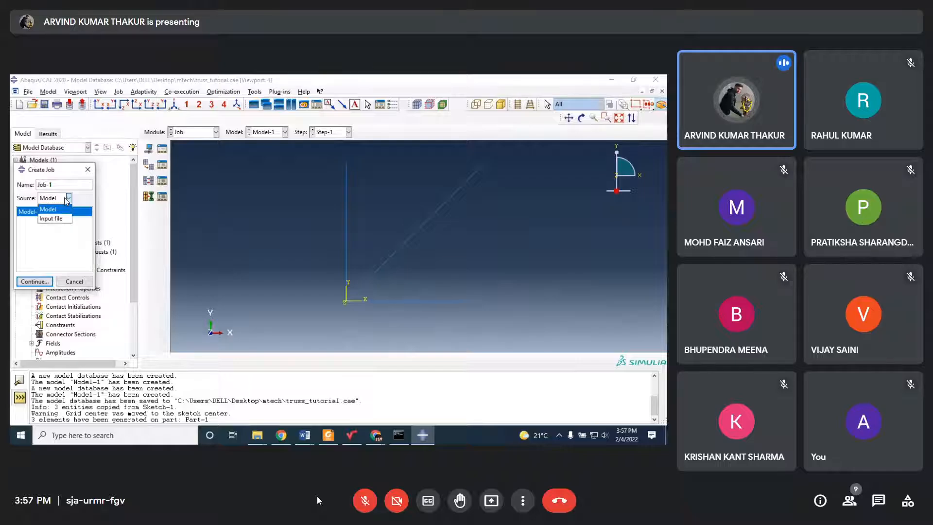
left_click(58, 209)
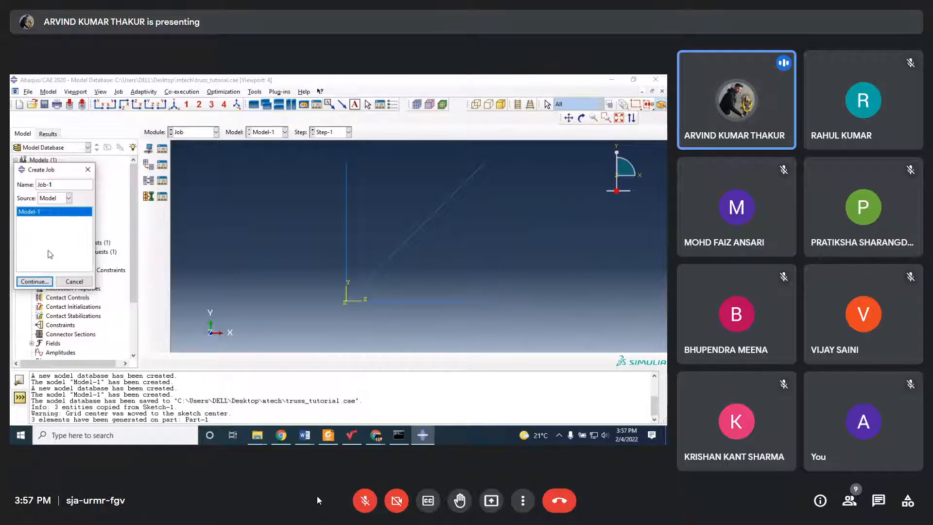
left_click(34, 282)
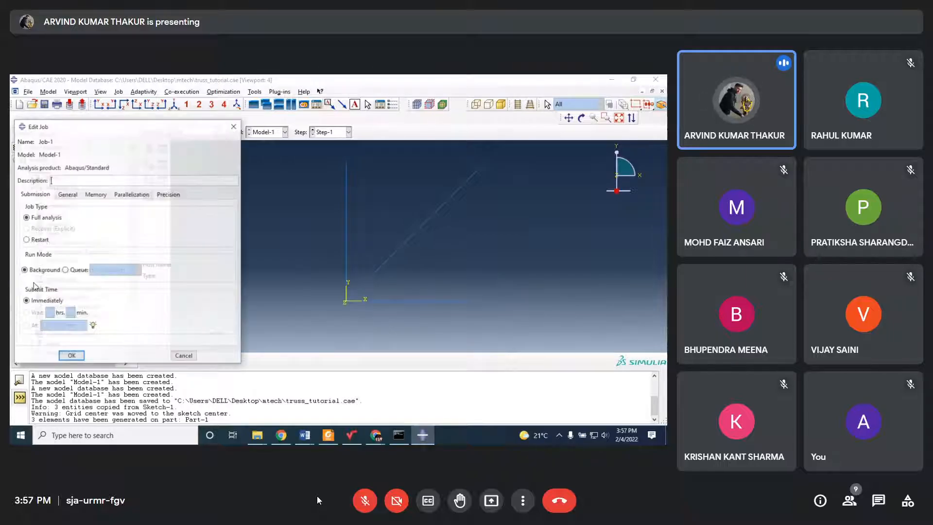
left_click(72, 356)
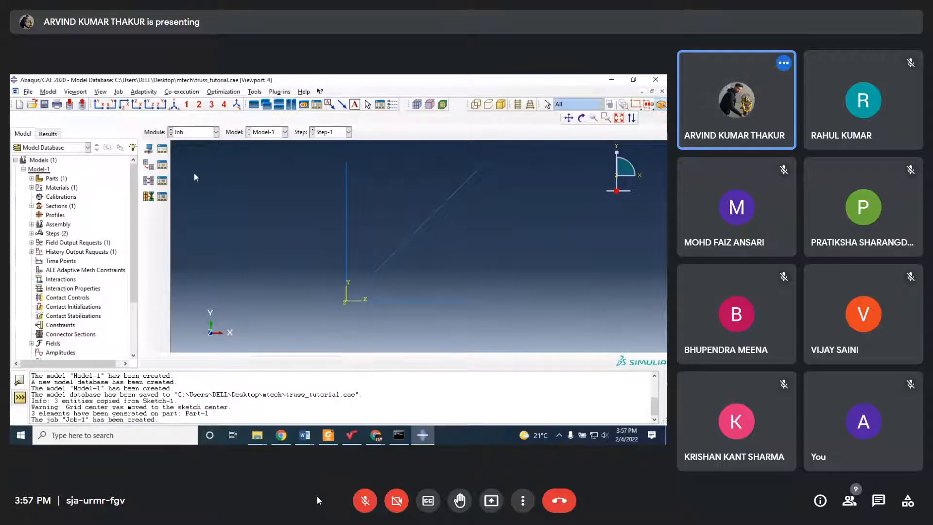
Open the Job Manager and submit Job-1 for analysis, briefly unmuting and re-muting the call microphone meanwhile
left_click(162, 152)
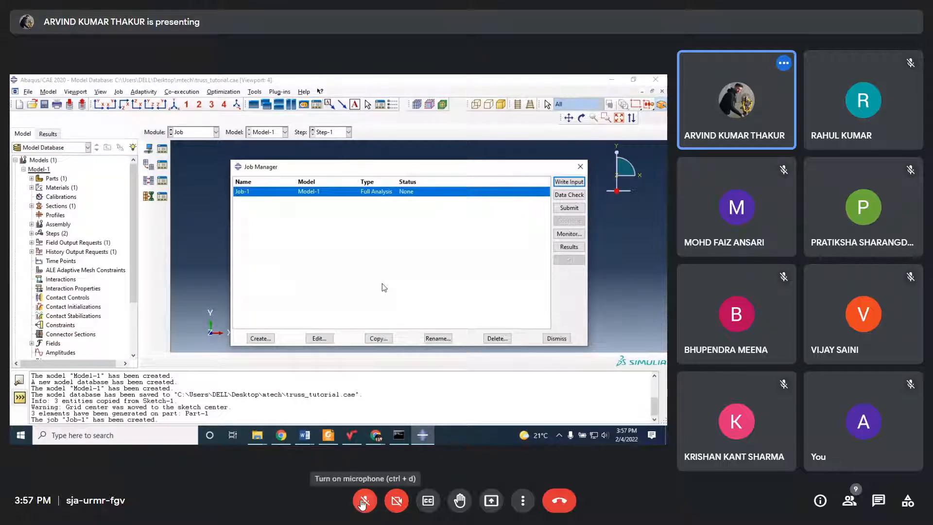
left_click(362, 502)
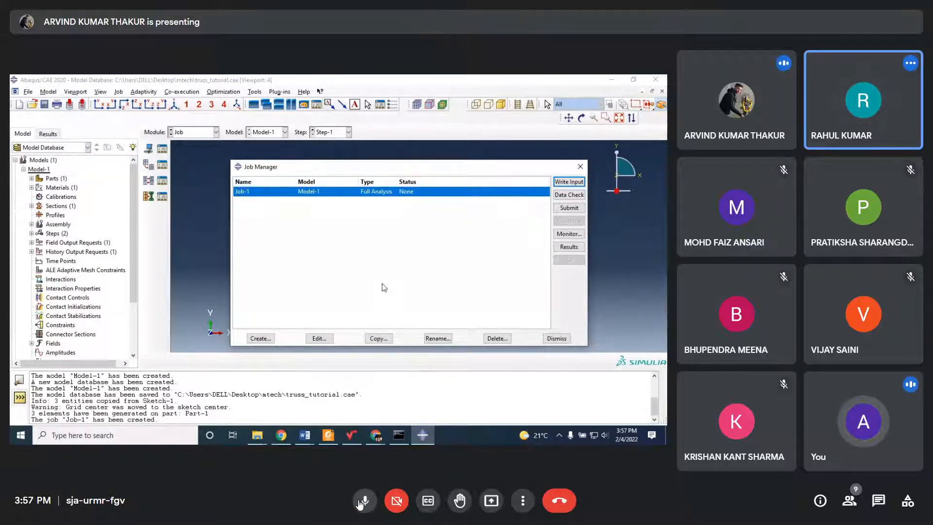
left_click(361, 502)
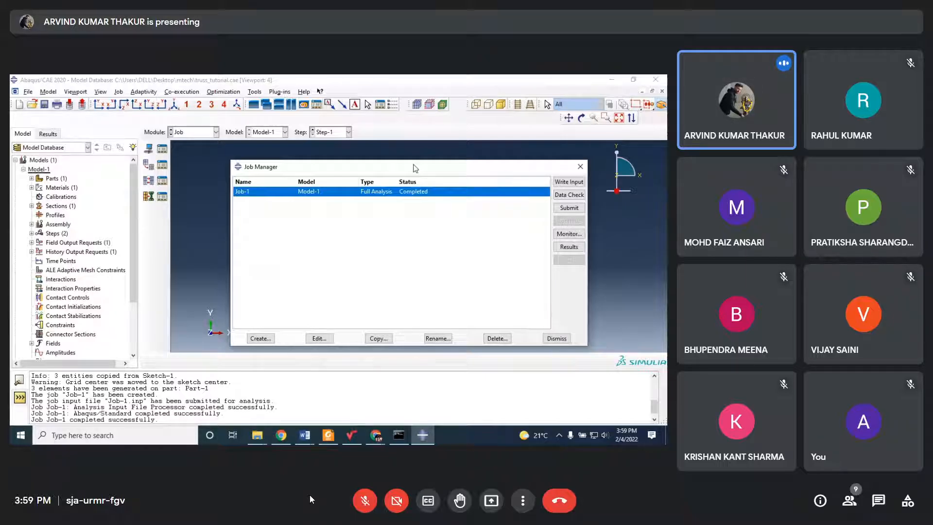
left_click_drag(415, 168, 389, 166)
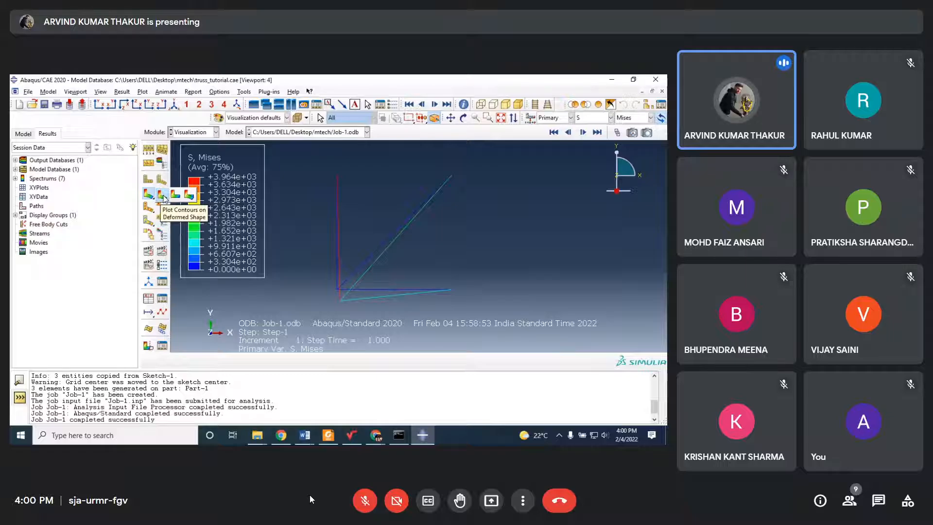
Plot the contours on Job-1's deformed shape and animate them by scale factor, briefly unmuting the call microphone
left_click(163, 198)
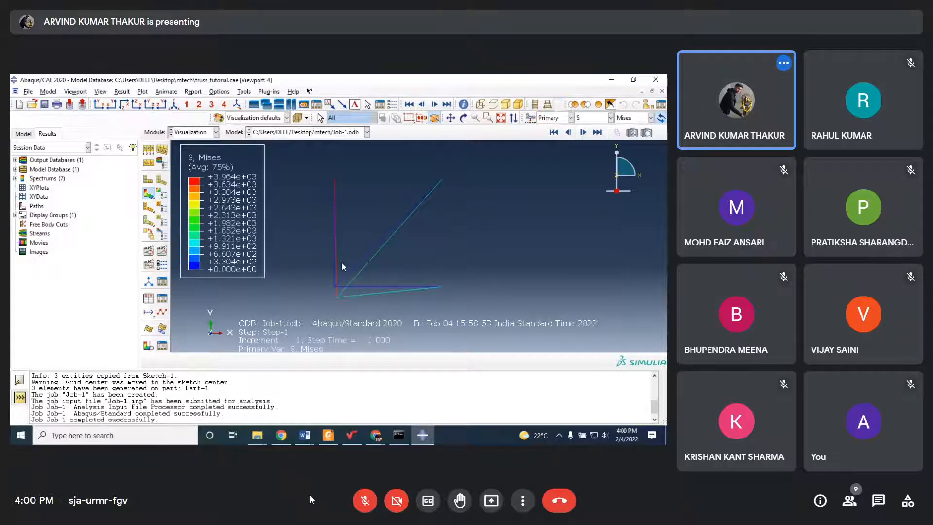
left_click(148, 251)
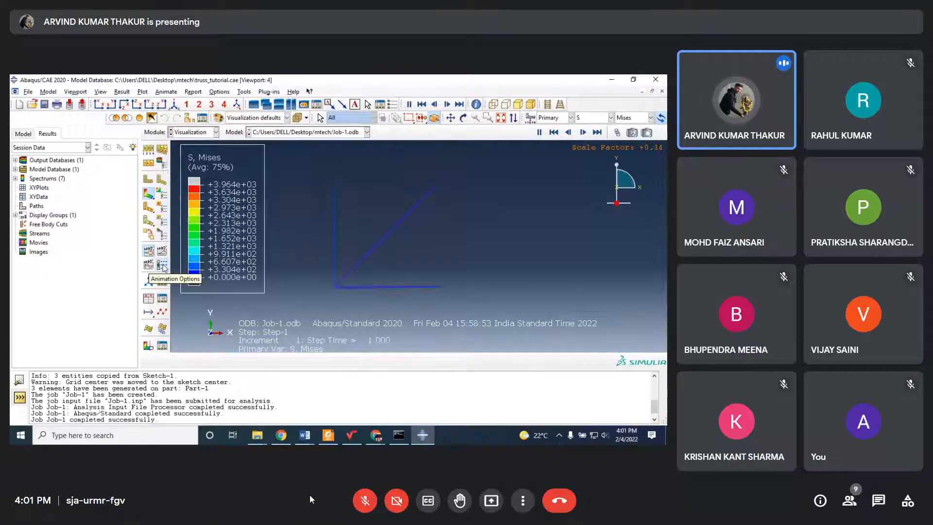
left_click(363, 503)
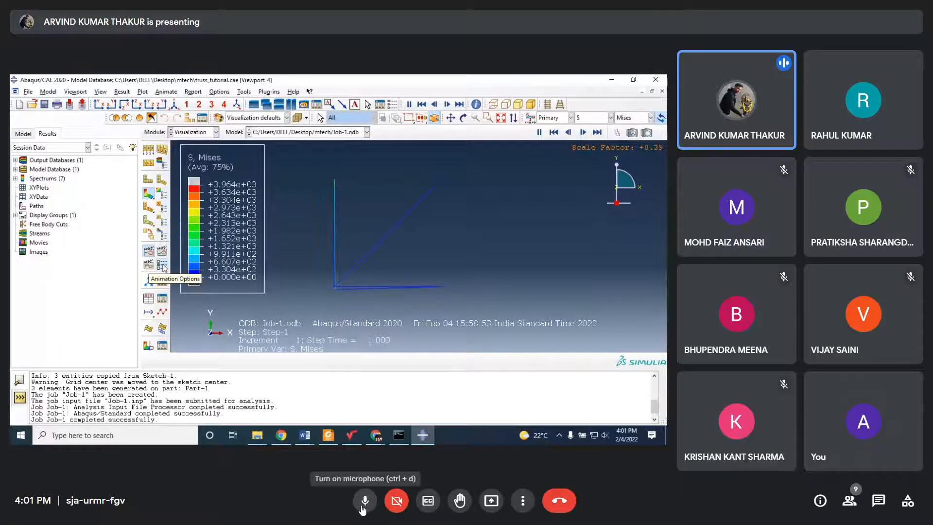
left_click(364, 502)
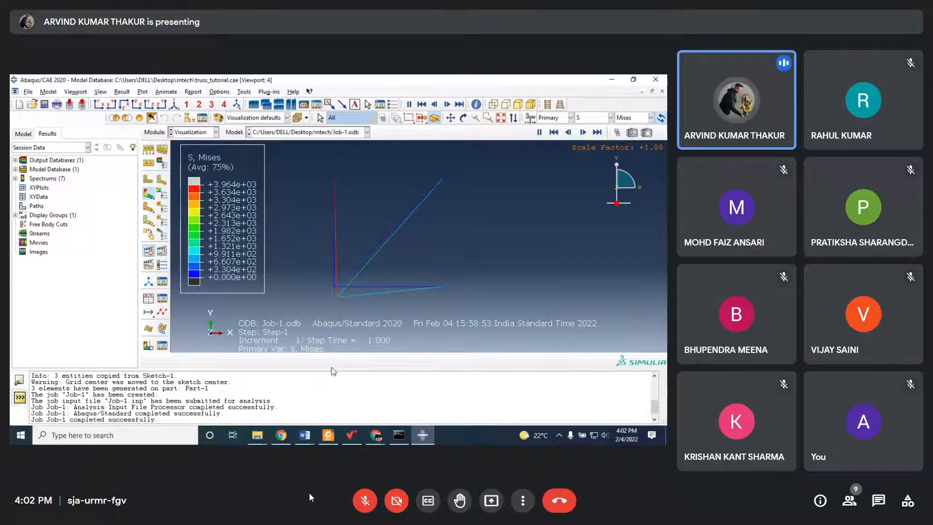
Change the primary contour variable to displacement U and display its vertical component U2
left_click(571, 118)
left_click(571, 119)
left_click(589, 119)
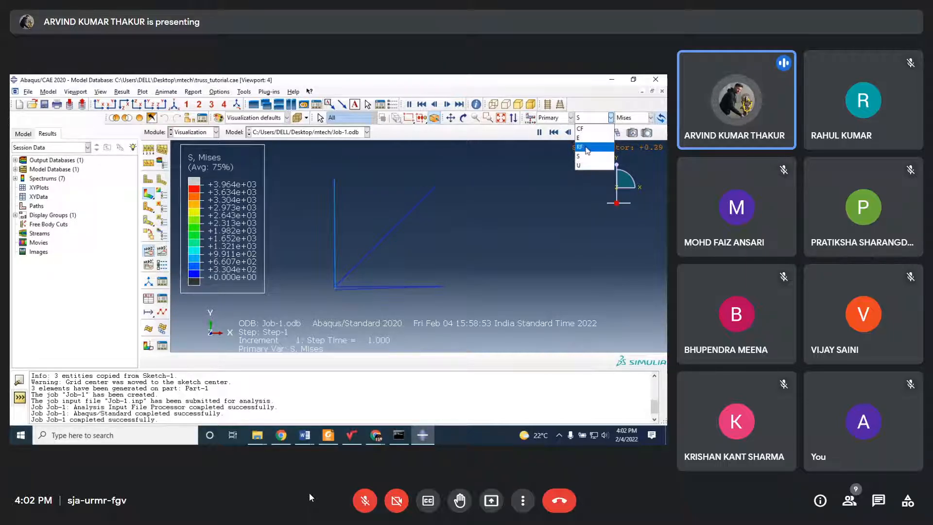
left_click(581, 165)
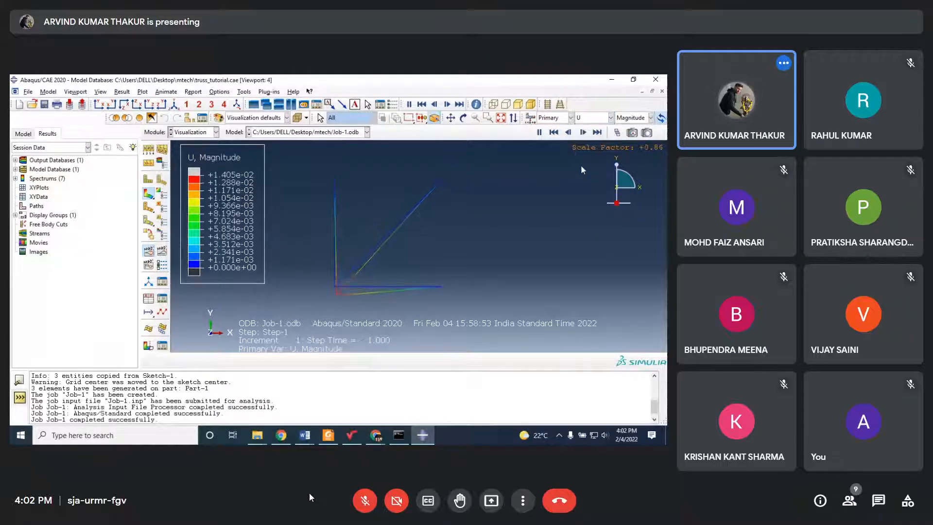
left_click(631, 118)
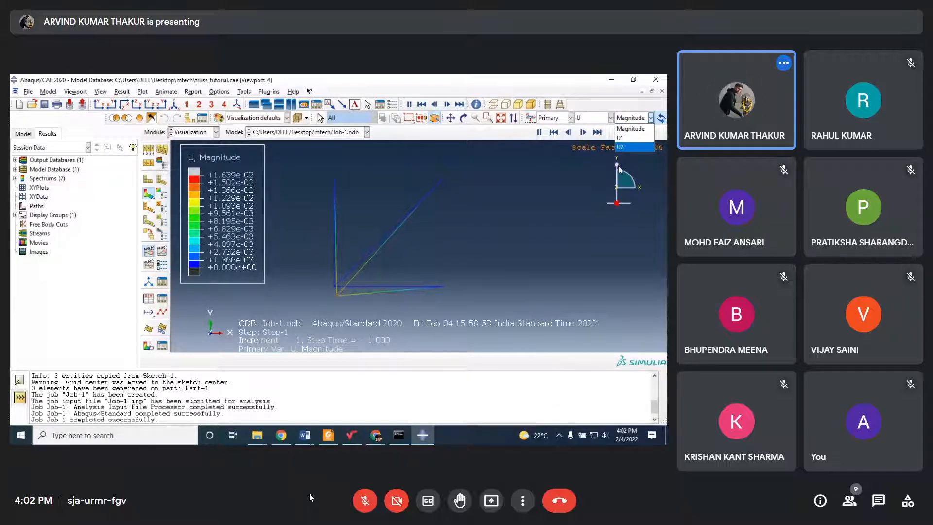
left_click(621, 147)
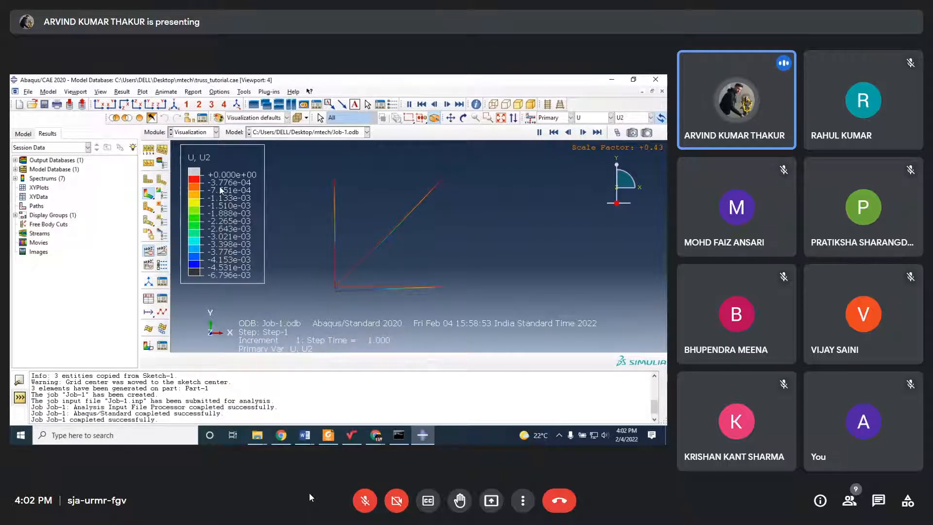
Switch to the tutorial PDF and review its Results section, including the deformed mesh plot and the tabulated displacements and stresses
left_click(329, 435)
scroll(305, 317, "down", 3)
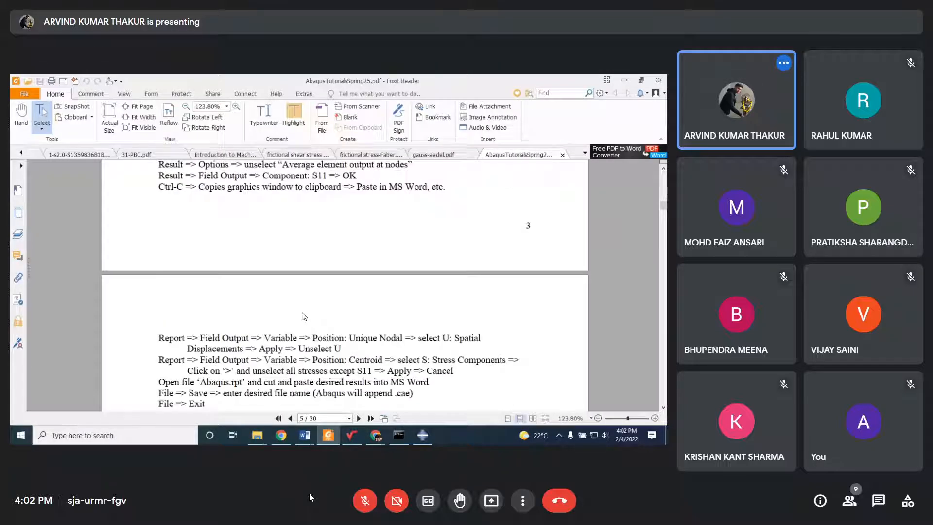
scroll(304, 316, "down", 6)
scroll(305, 311, "down", 3)
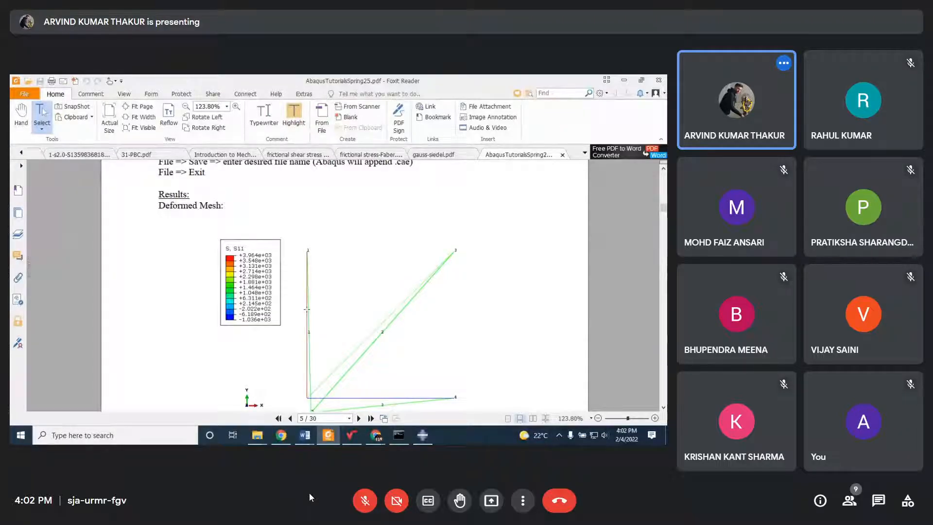
scroll(311, 309, "down", 20)
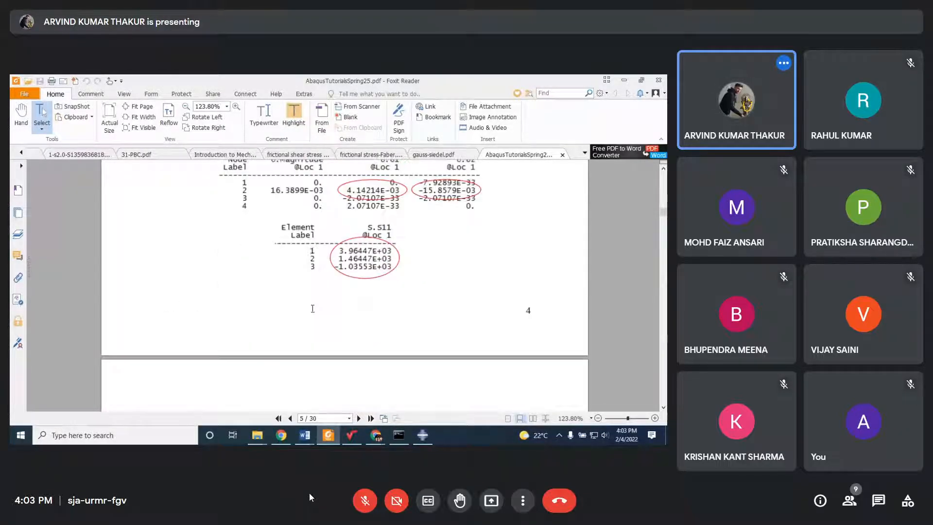
scroll(312, 309, "down", 8)
scroll(313, 310, "up", 18)
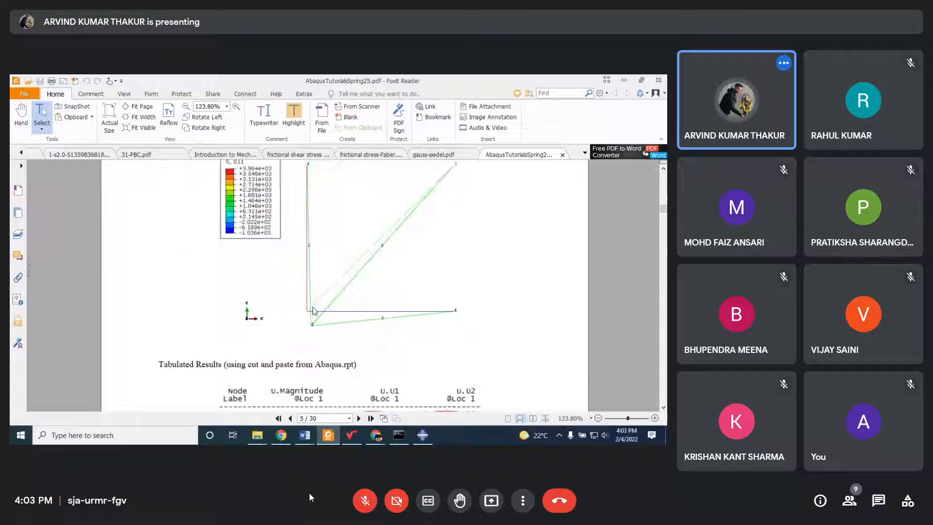
scroll(312, 310, "up", 3)
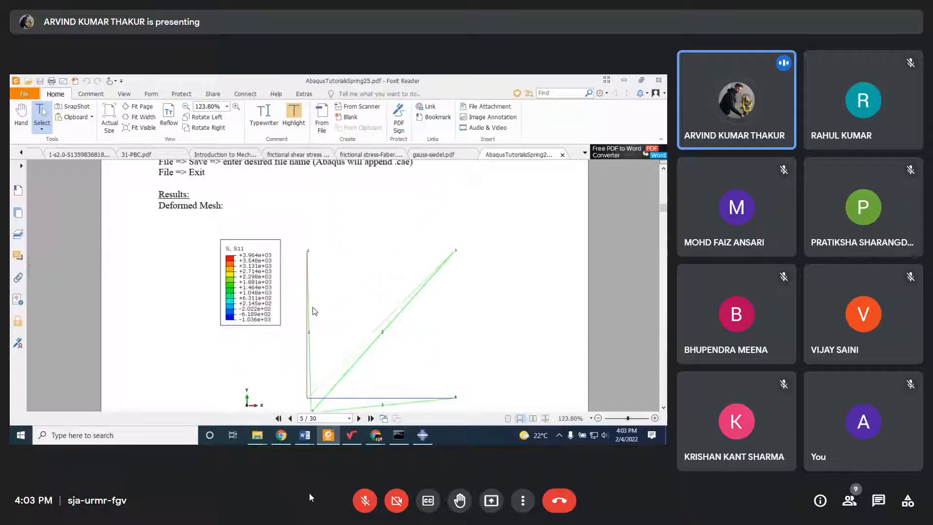
Return to Abaqus/CAE, display the S11 stress component as contours, and compare the legend with the tutorial PDF's results plot
left_click(422, 435)
left_click(588, 117)
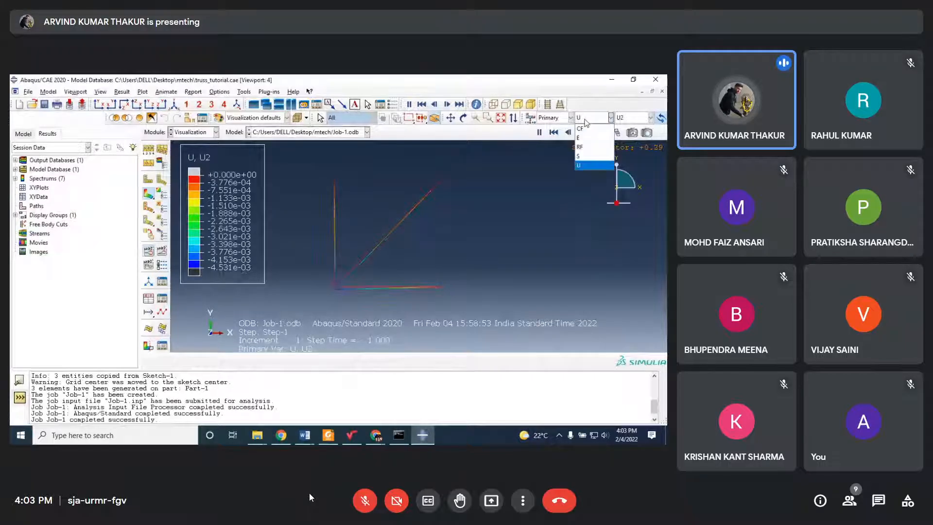
left_click(587, 155)
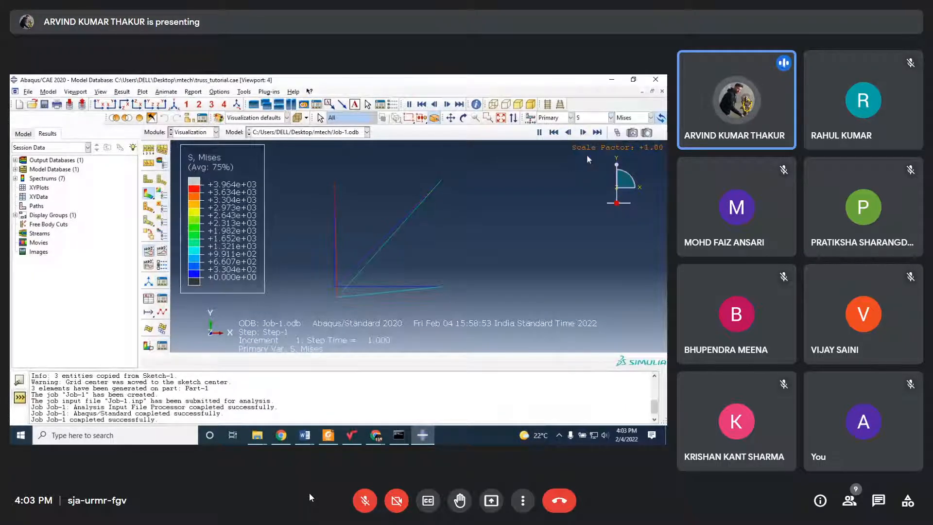
left_click(629, 118)
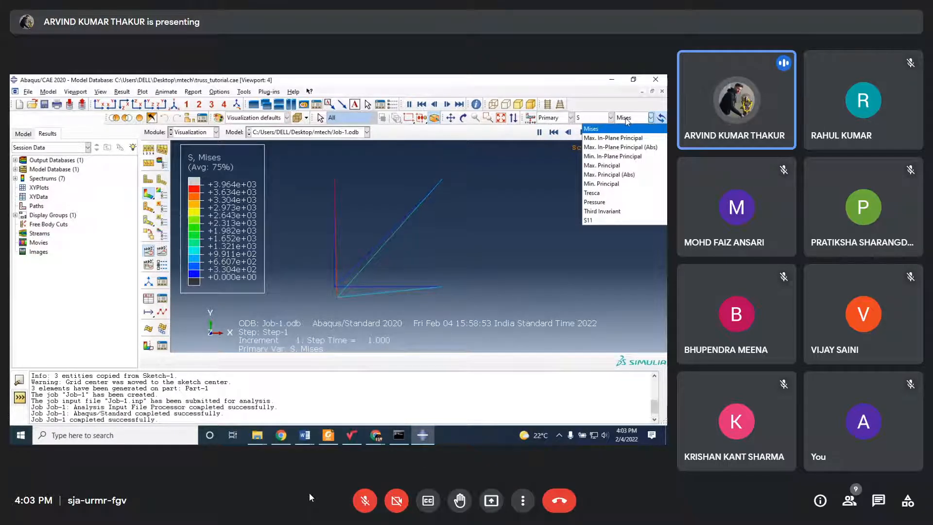
left_click(592, 220)
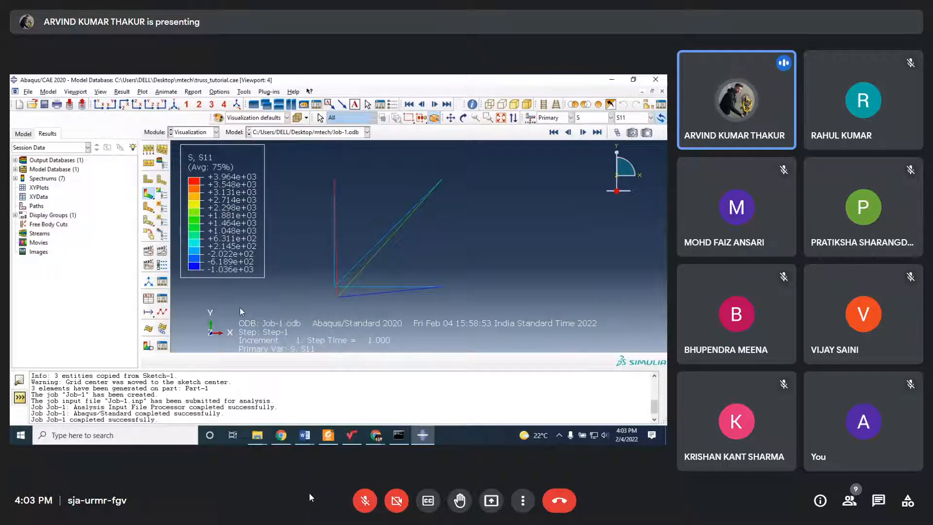
left_click(329, 435)
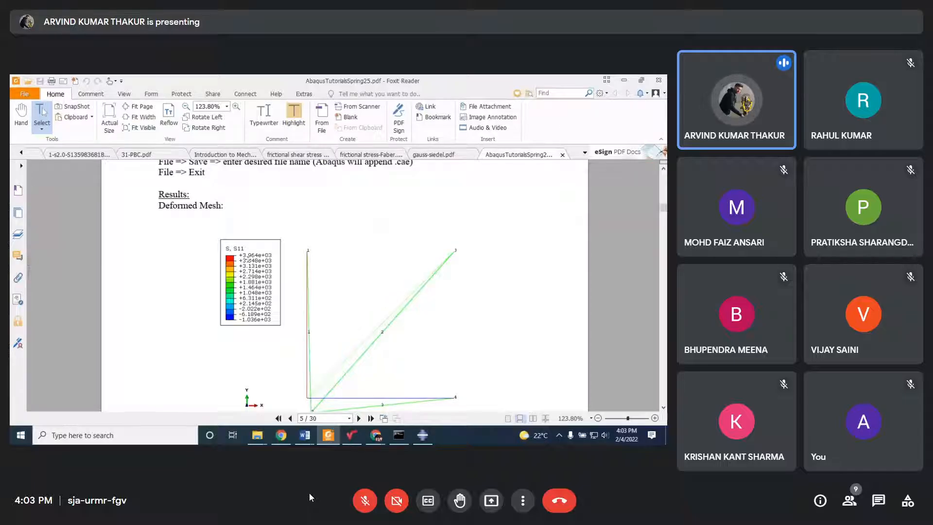
View the deformed mesh plot in the tutorial PDF's Results section and briefly unmute the call microphone
scroll(248, 261, "down", 1)
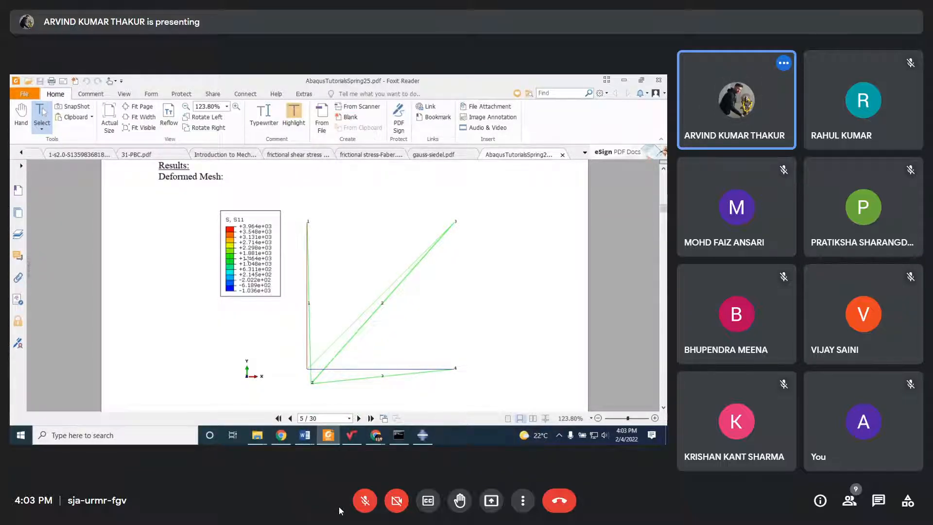
left_click(370, 511)
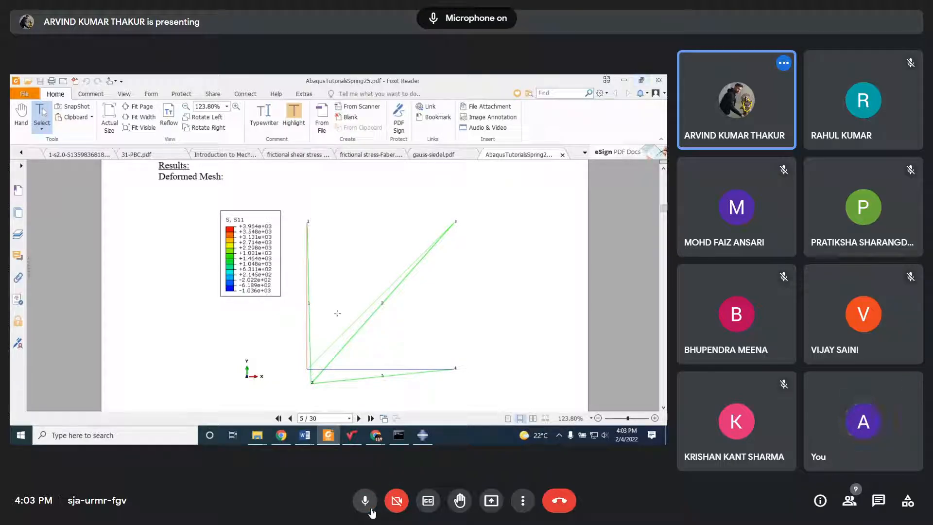
left_click(370, 511)
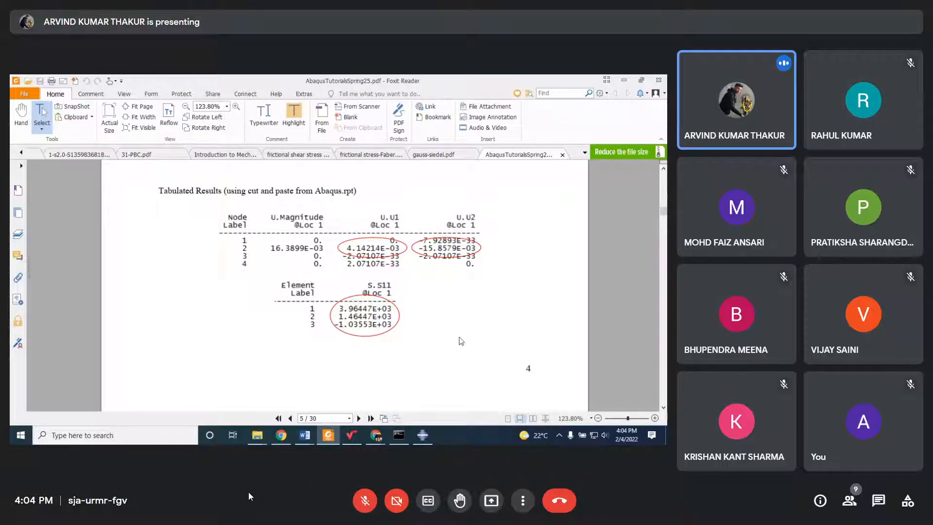
Switch to Abaqus/CAE and write a field output report of stress component S11 at the integration points for Step-1, frame 1
left_click(423, 435)
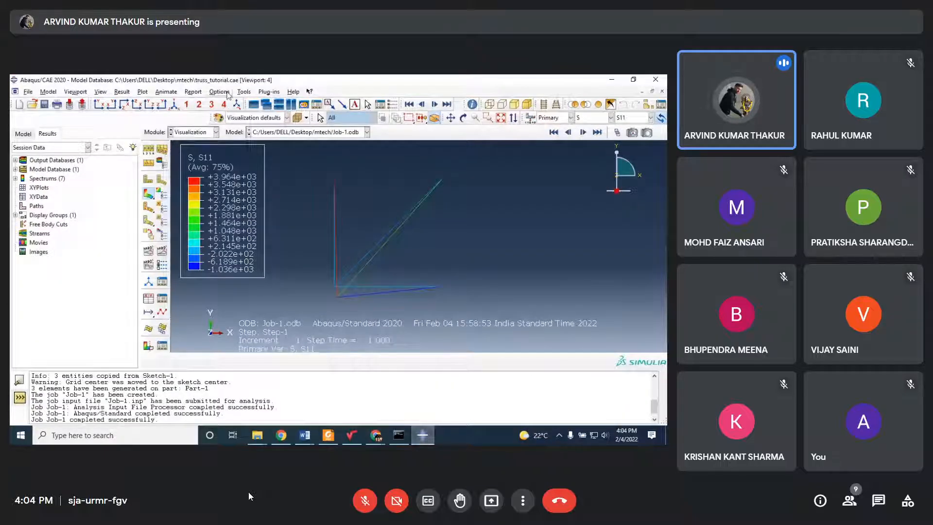
left_click(193, 92)
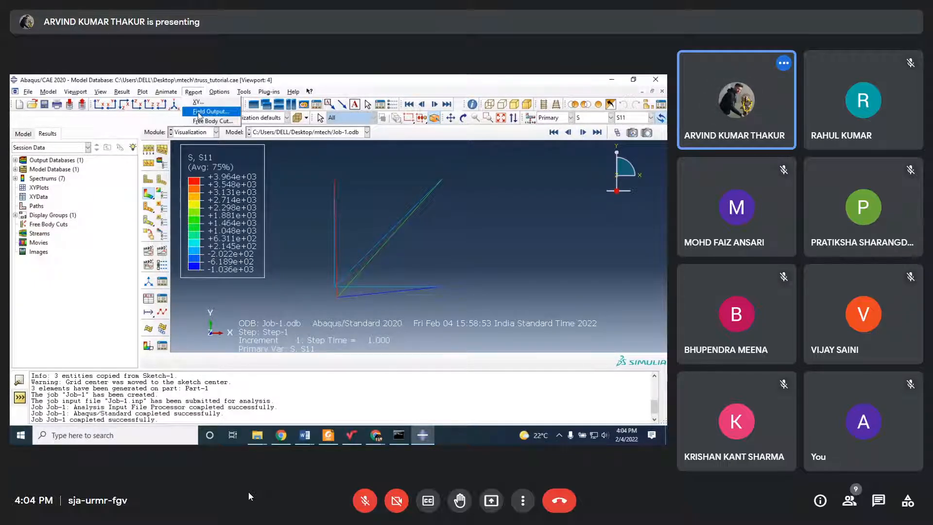
left_click(199, 111)
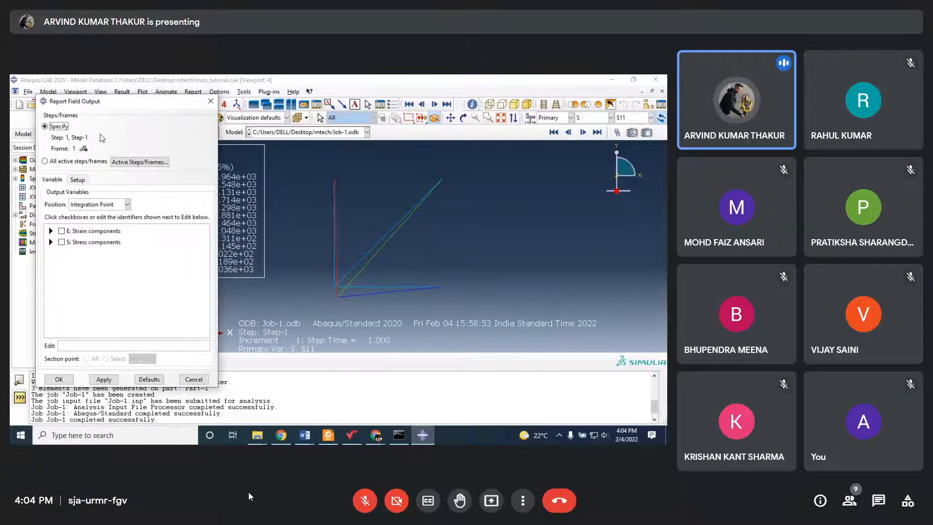
left_click(50, 242)
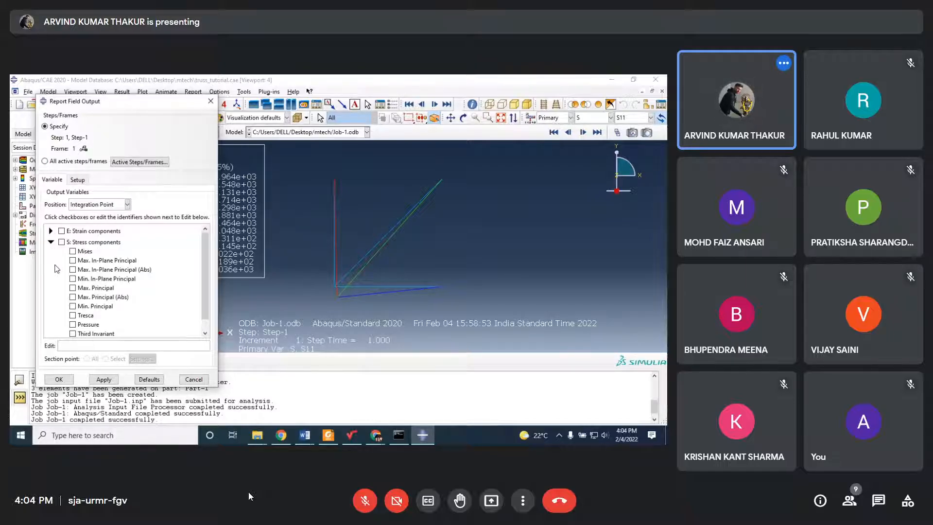
left_click(51, 242)
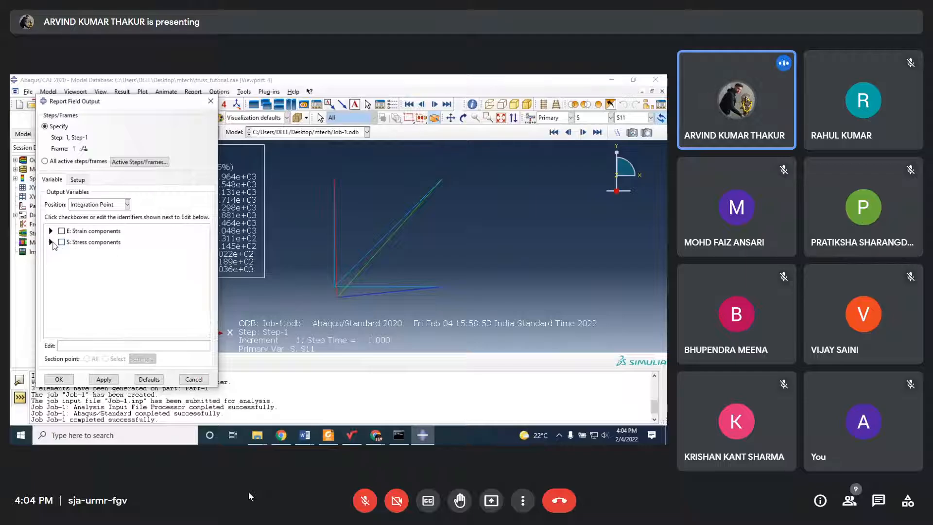
left_click(51, 242)
scroll(86, 332, "down", 1)
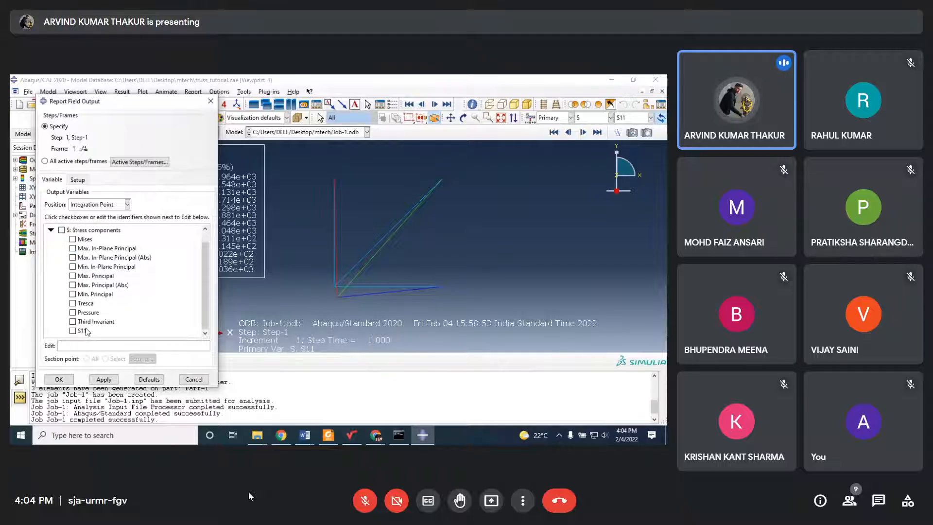
left_click(72, 331)
left_click(103, 379)
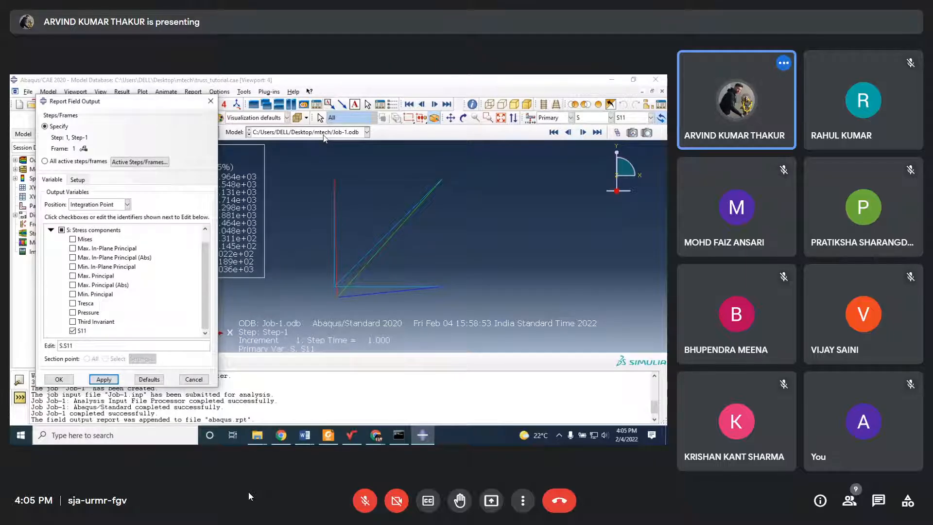
Switch to File Explorer and open the abaqus RPT report from the mtech folder on the Desktop
left_click(257, 434)
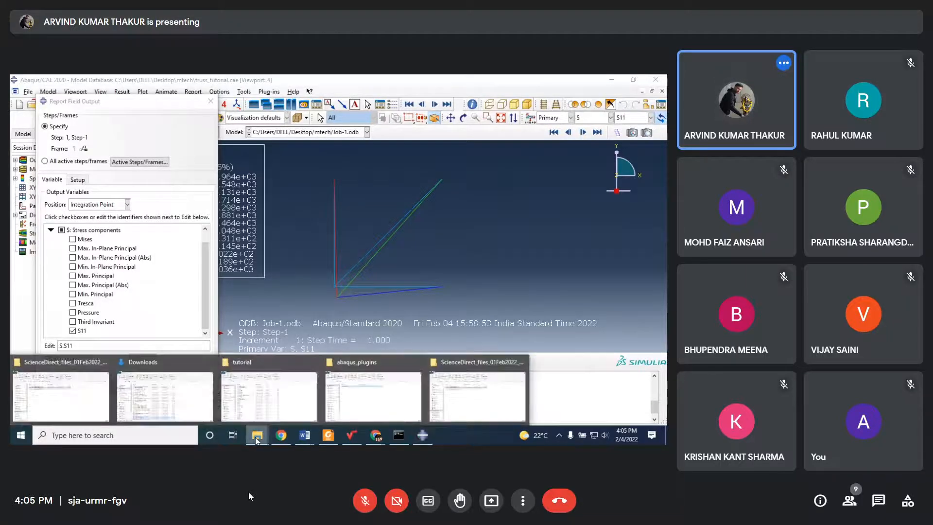
left_click(73, 391)
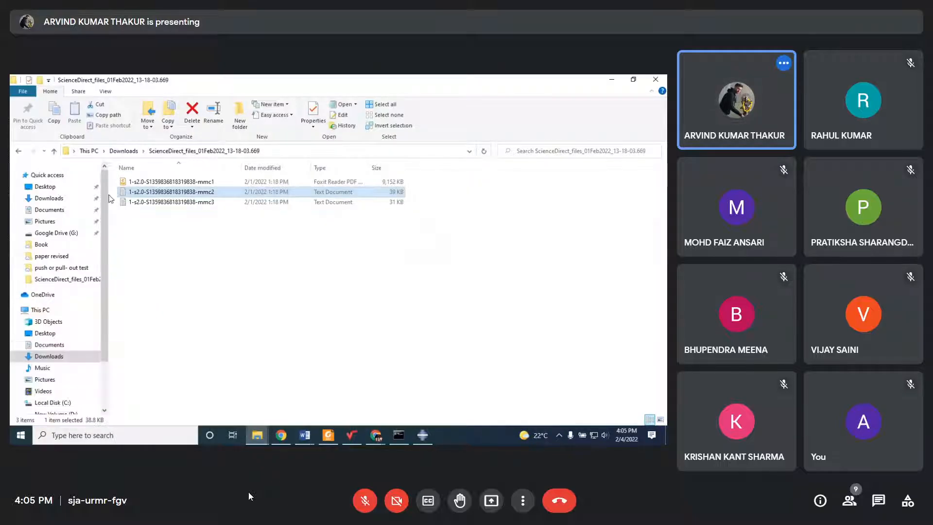
left_click(54, 187)
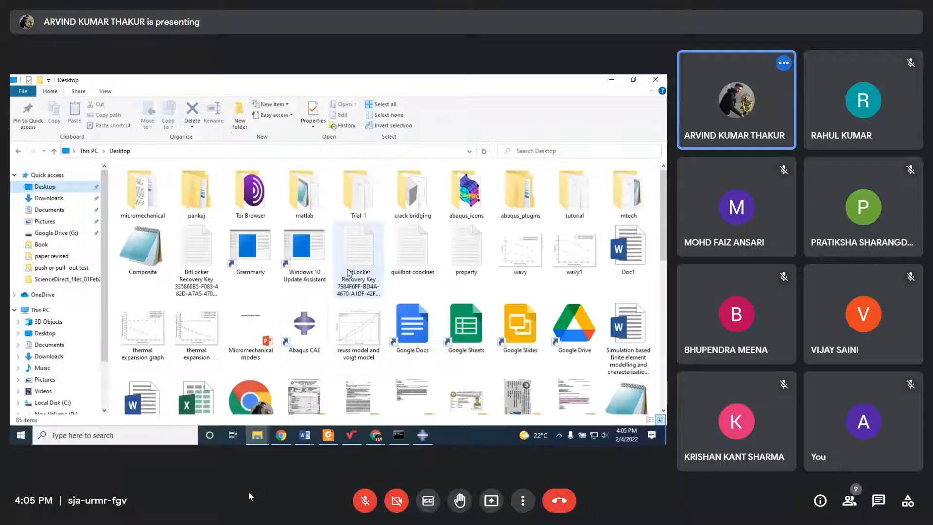
double_click(633, 210)
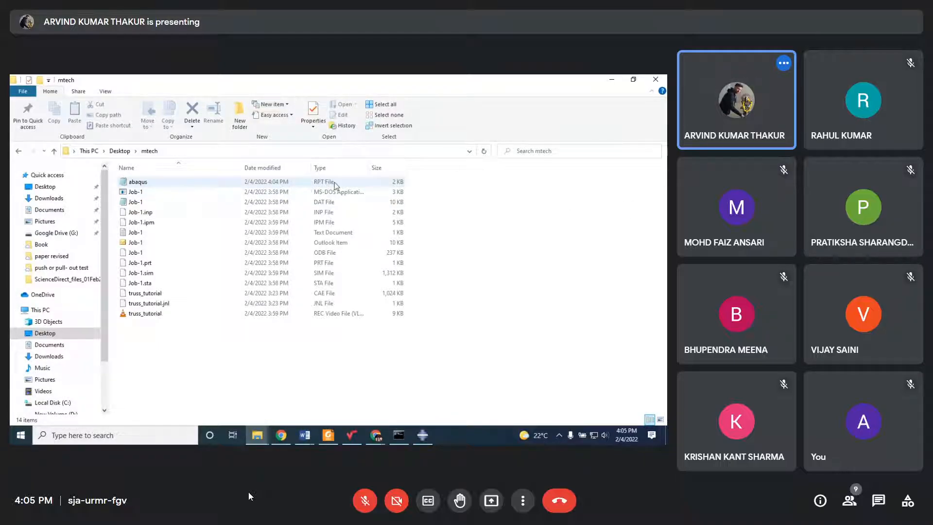
double_click(264, 185)
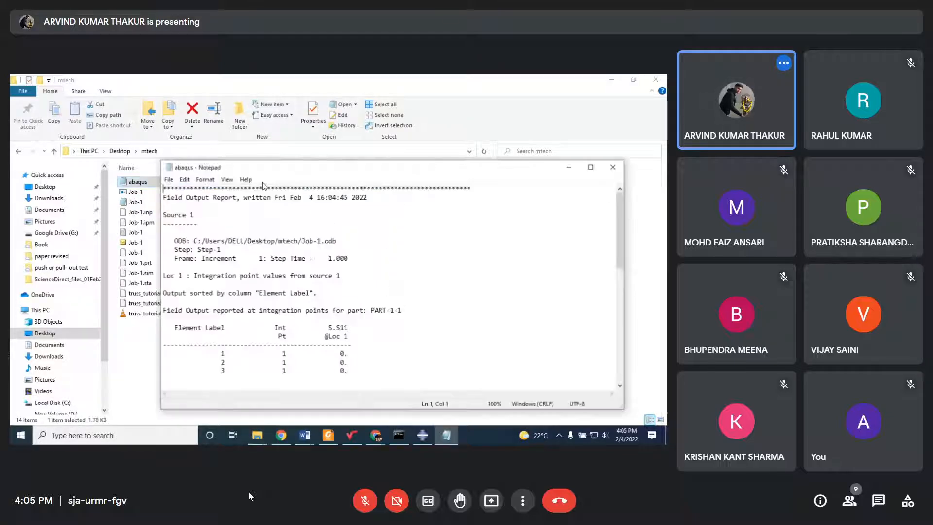
Maximize the report and highlight the PART-1-2 integration-point S11 results, from the heading down to the total
left_click(590, 167)
scroll(285, 268, "down", 7)
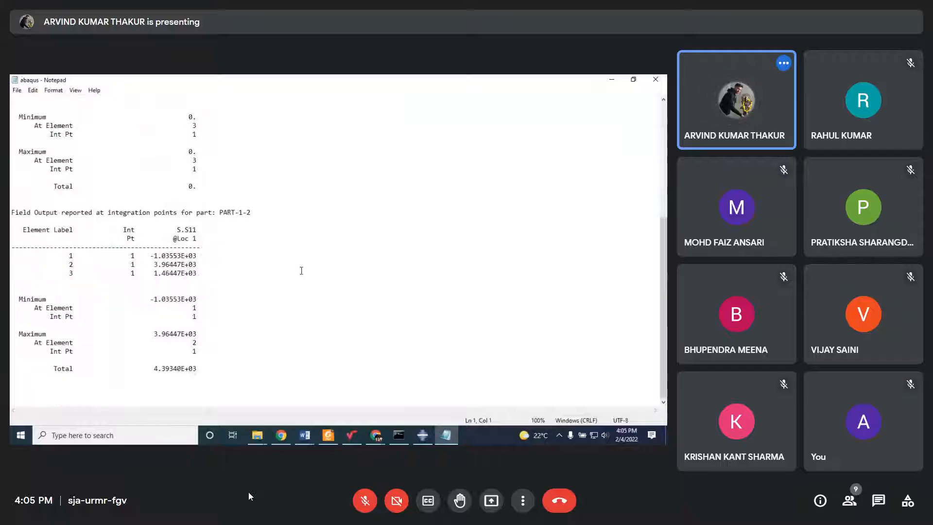
left_click_drag(16, 215, 215, 376)
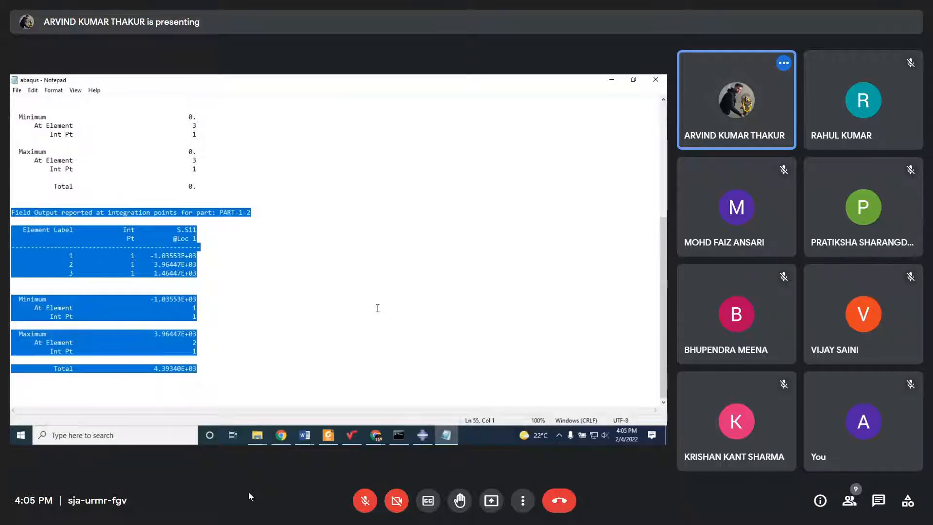
Return to Abaqus/CAE, close the field output report settings, and rotate the S11 contour plot of the truss in 3D
left_click(427, 433)
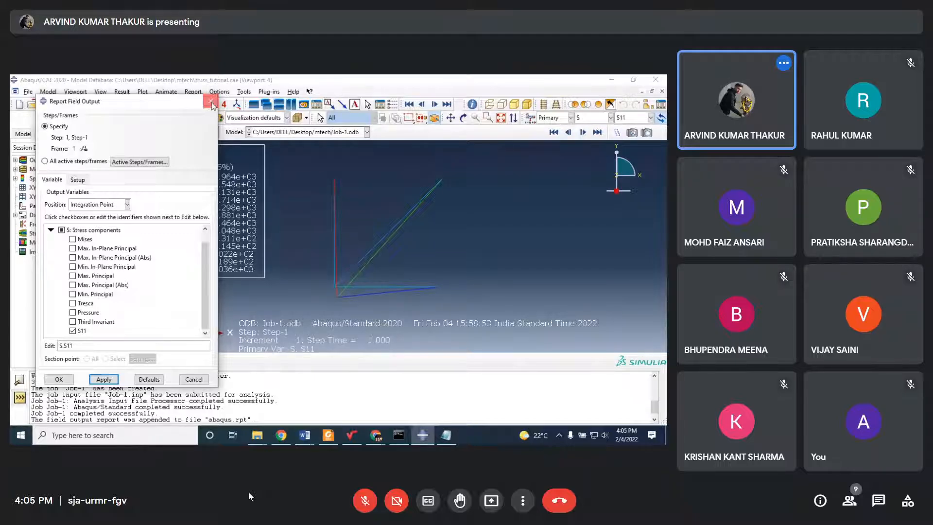
left_click(210, 101)
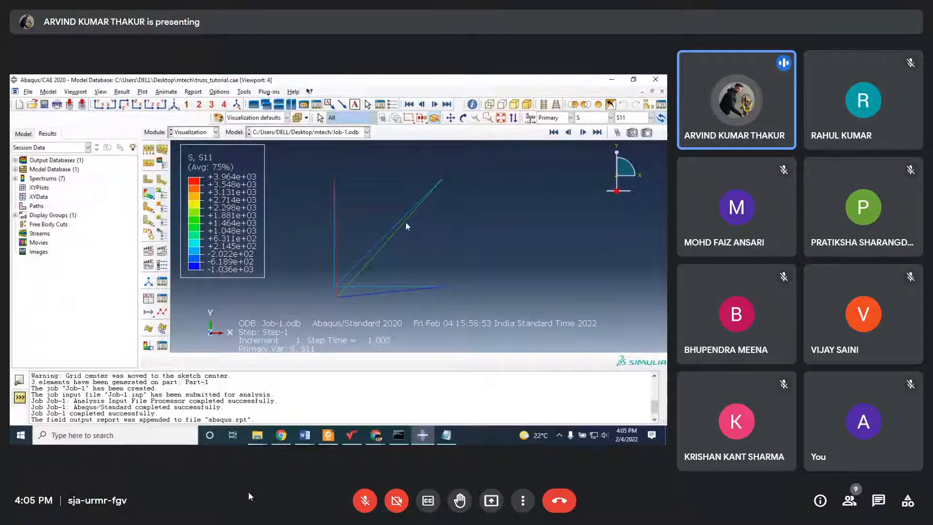
left_click(462, 118)
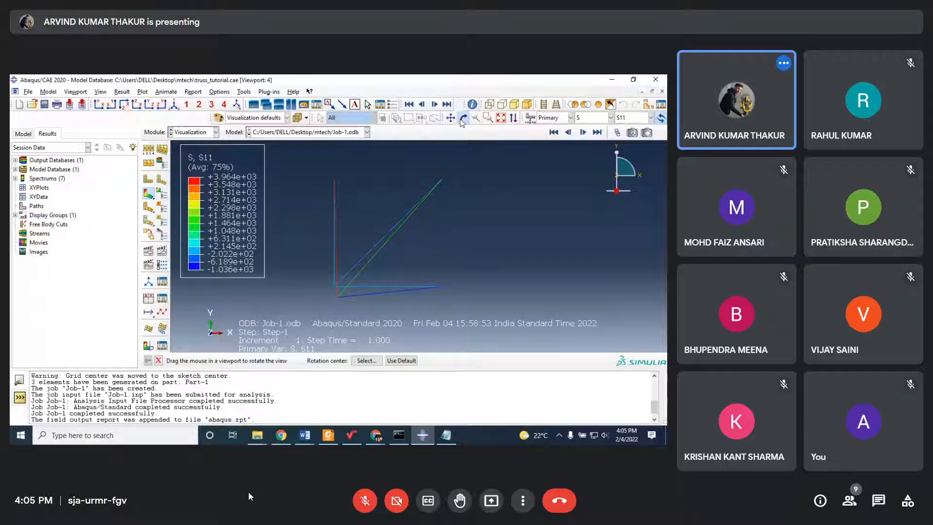
left_click_drag(379, 200, 466, 258)
left_click(463, 119)
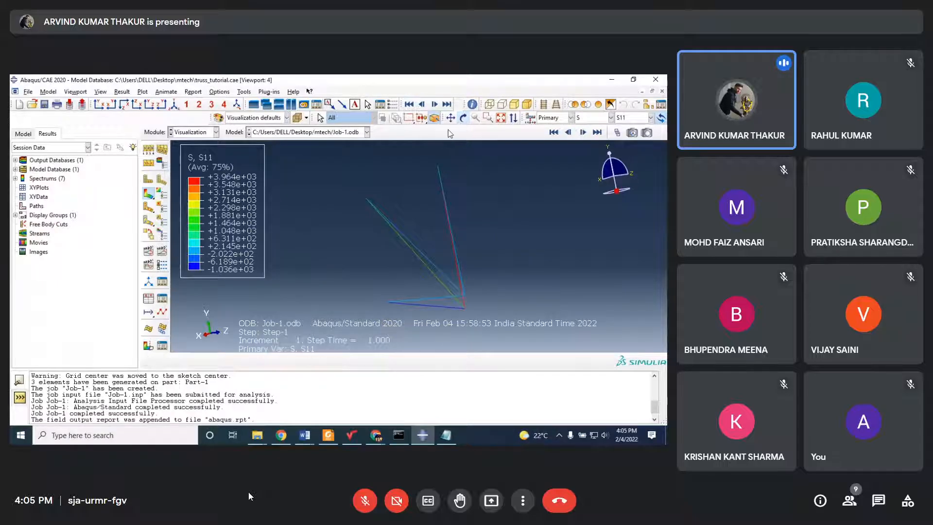
Inspect the truss contour plot in the isometric, side and back standard views, finishing with the front XY view
left_click(174, 104)
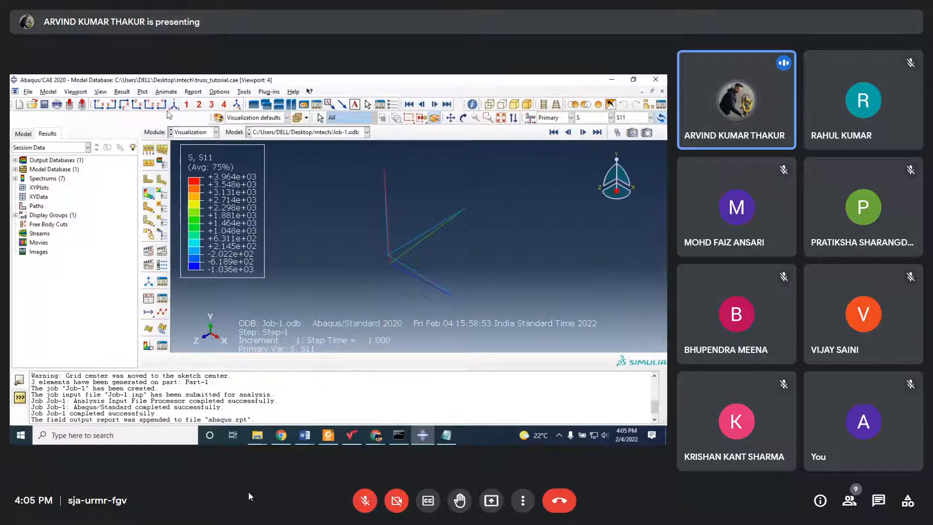
left_click(151, 105)
left_click(164, 106)
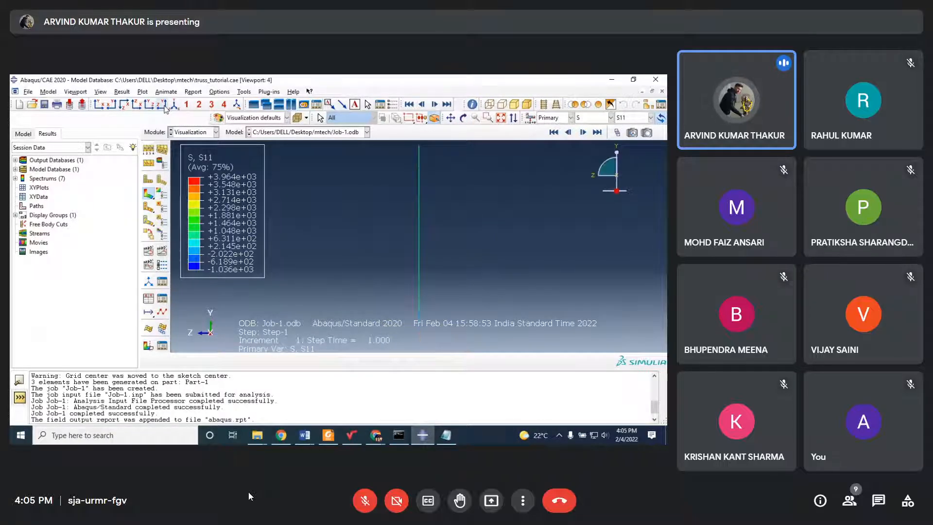
left_click(125, 106)
left_click(112, 105)
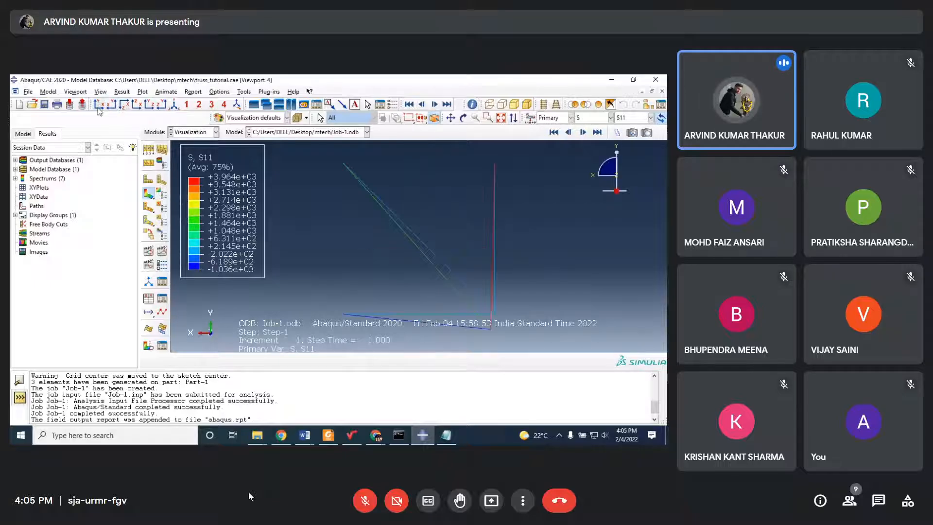
left_click(99, 106)
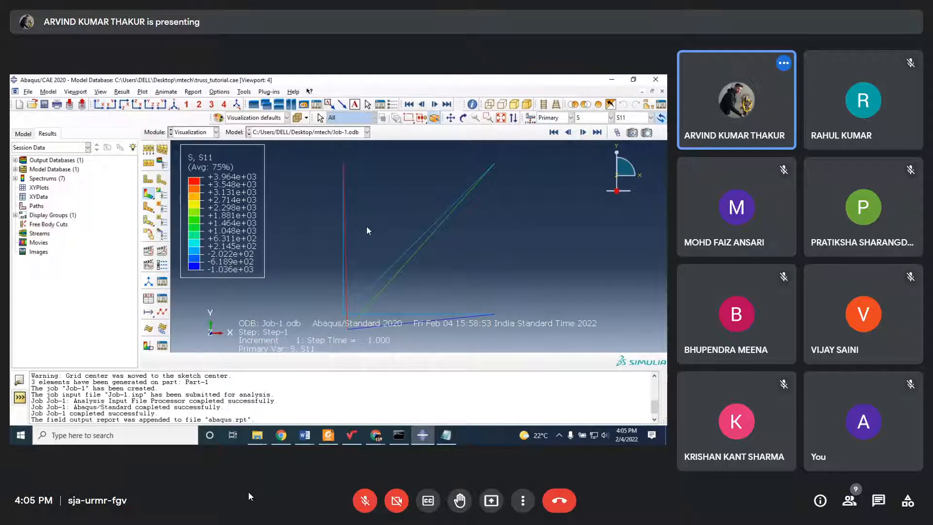
scroll(370, 226, "down", 2)
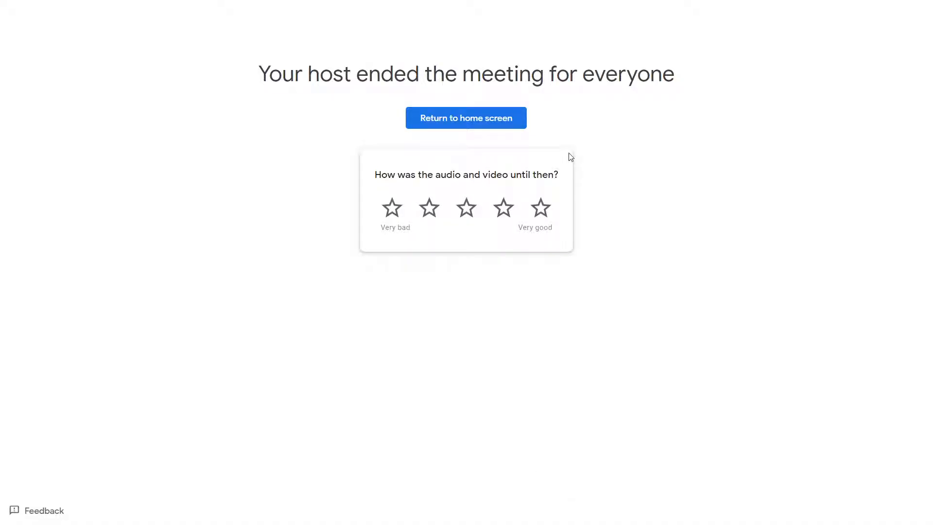
Exit full-screen mode on the ended meeting's page
key("Escape")
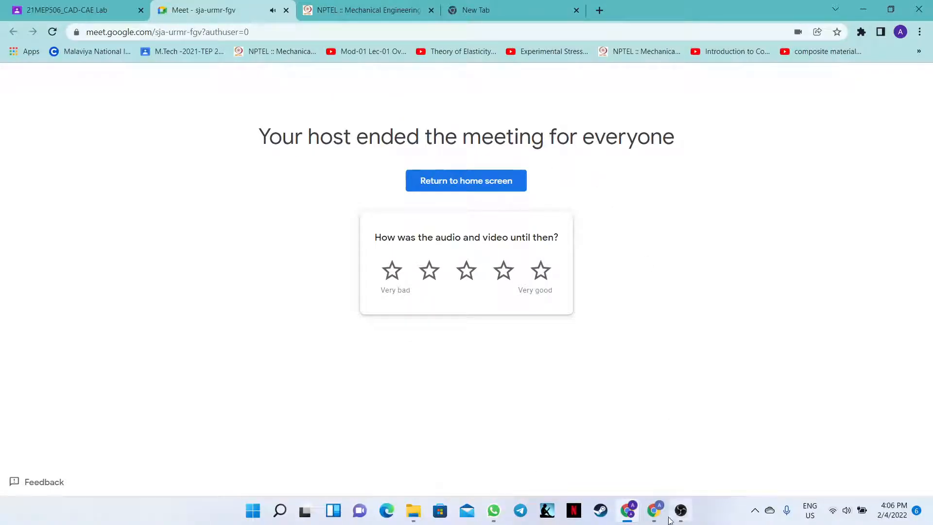